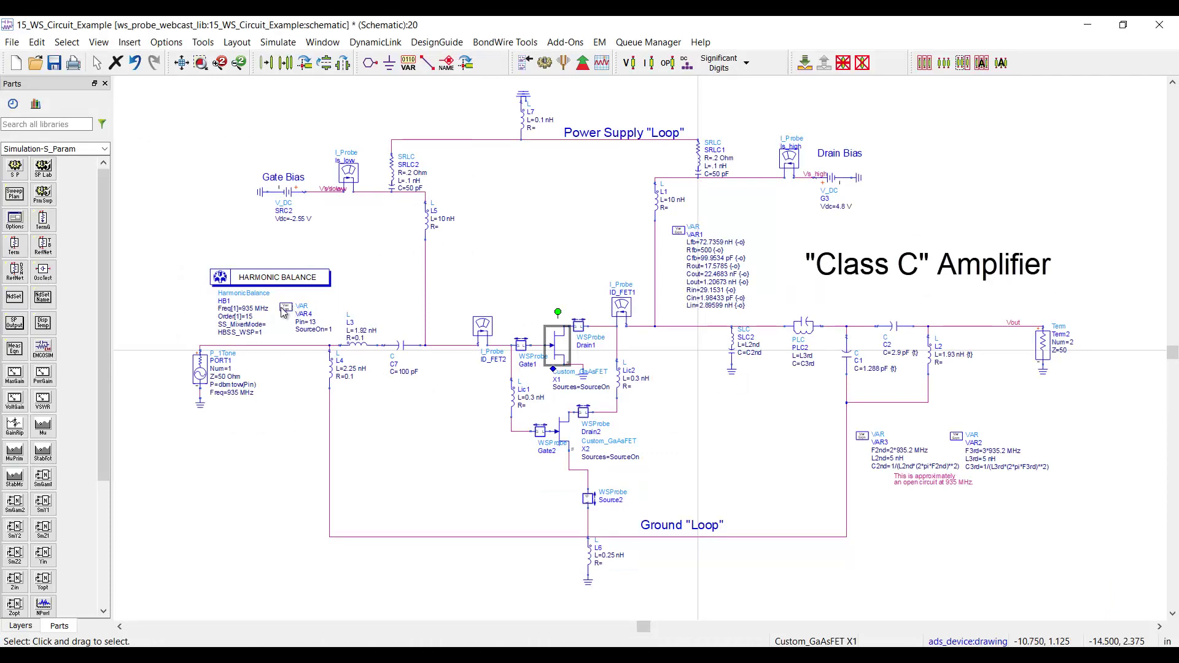
Review the harmonic balance frequency and gate bias source, then view the gain-versus-power results.
{"action": "double_click", "coordinate": [253, 309]}
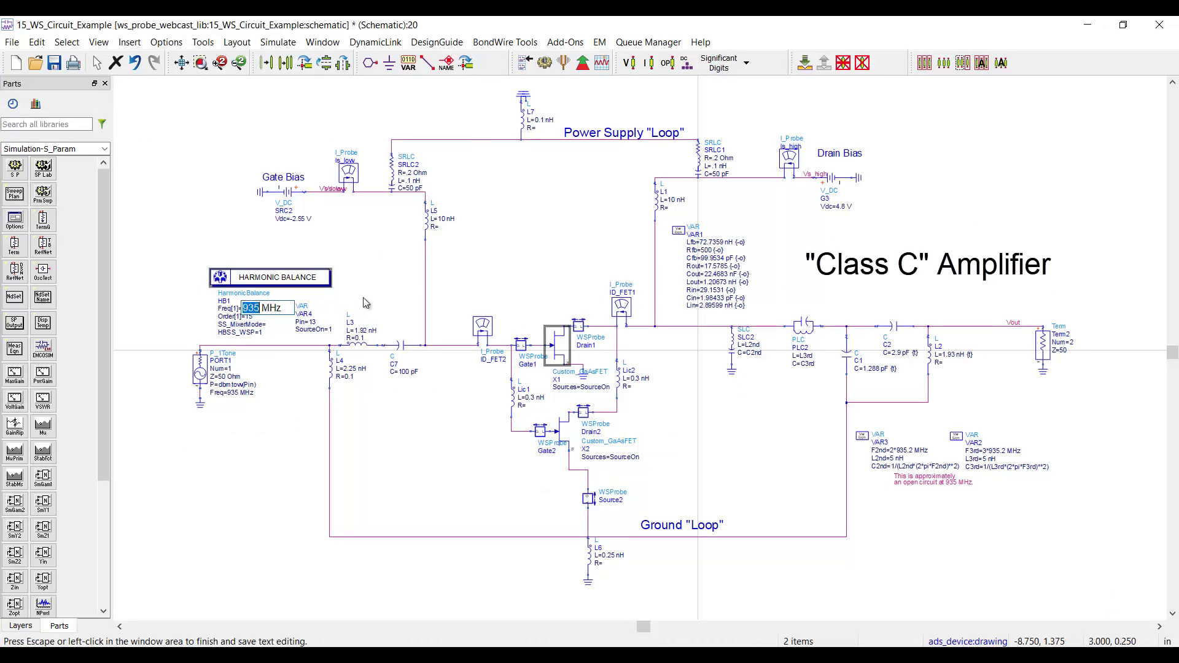
{"action": "key", "text": "Escape"}
{"action": "left_click", "coordinate": [293, 192]}
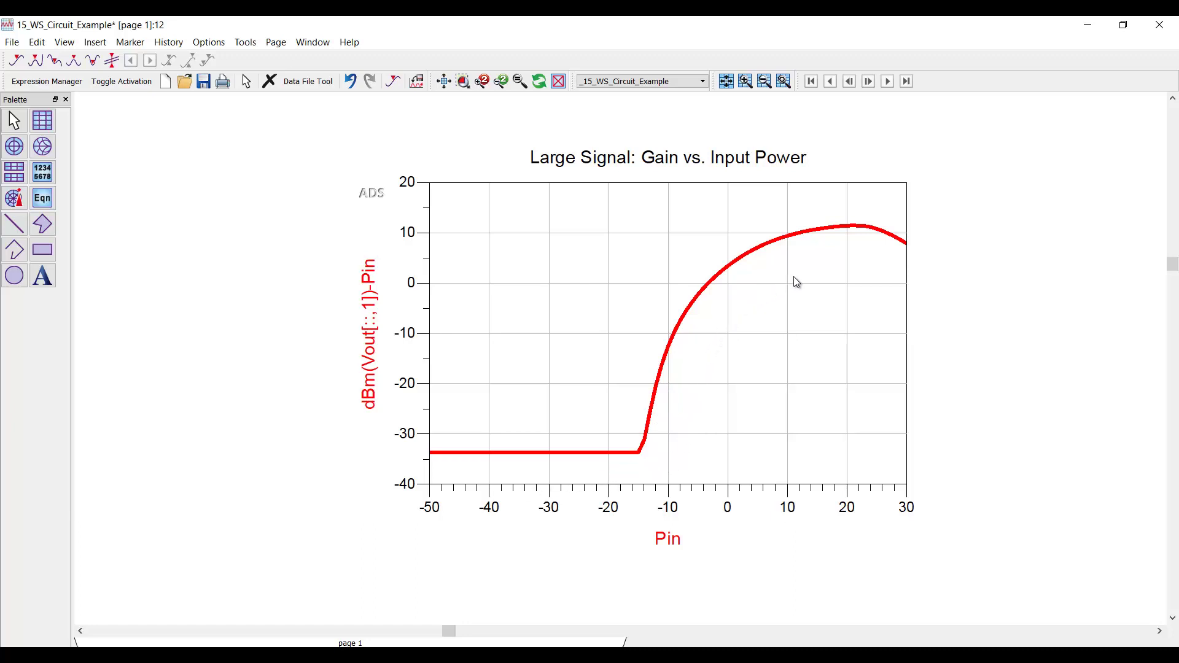
{"action": "left_click", "coordinate": [1090, 30]}
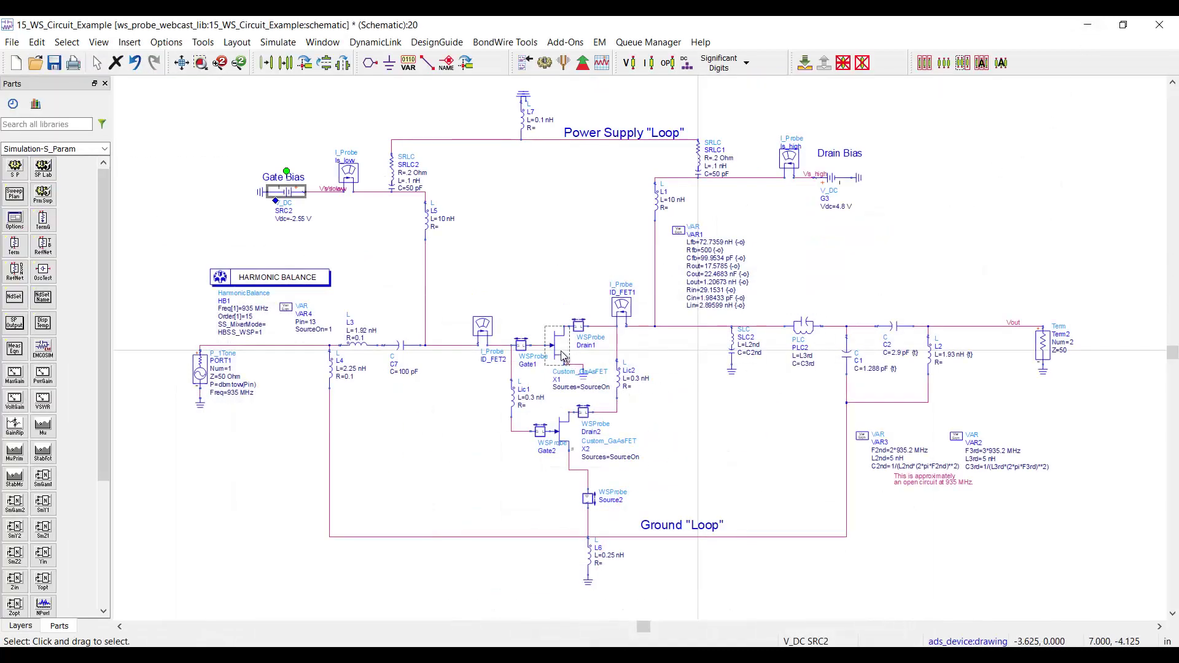
Check transistor X1's SourceOn setting and push into its Custom_GaAsFET sub-circuit.
{"action": "left_click", "coordinate": [564, 357]}
{"action": "left_click", "coordinate": [599, 387]}
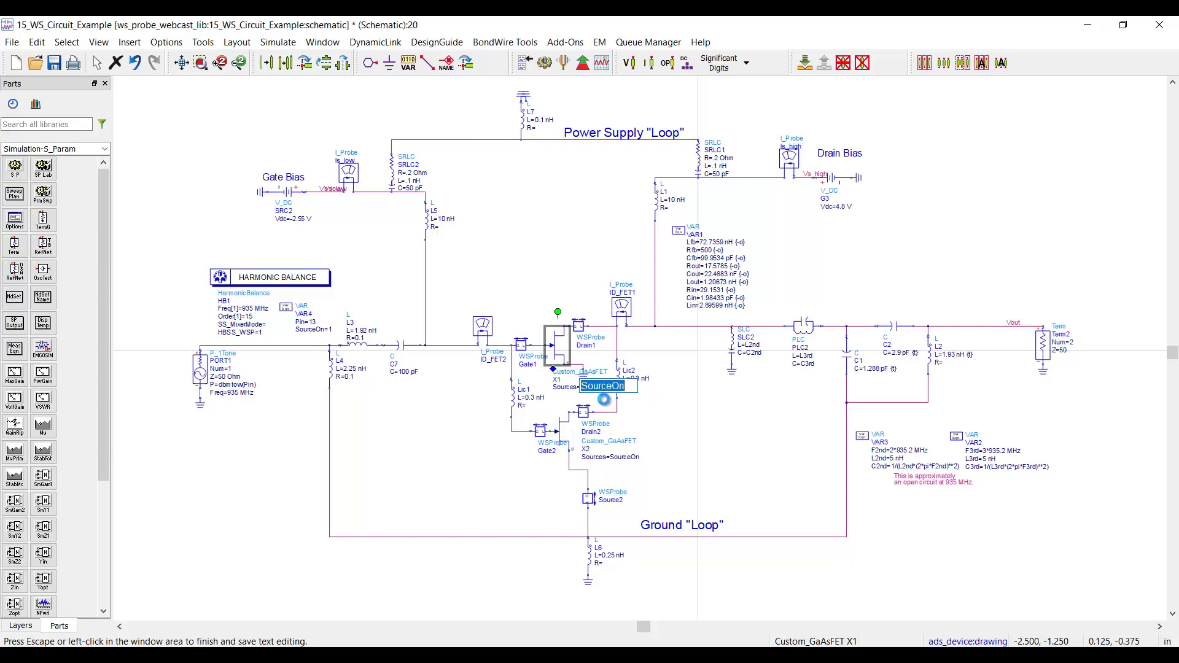
{"action": "left_click", "coordinate": [603, 398]}
{"action": "left_click", "coordinate": [556, 365]}
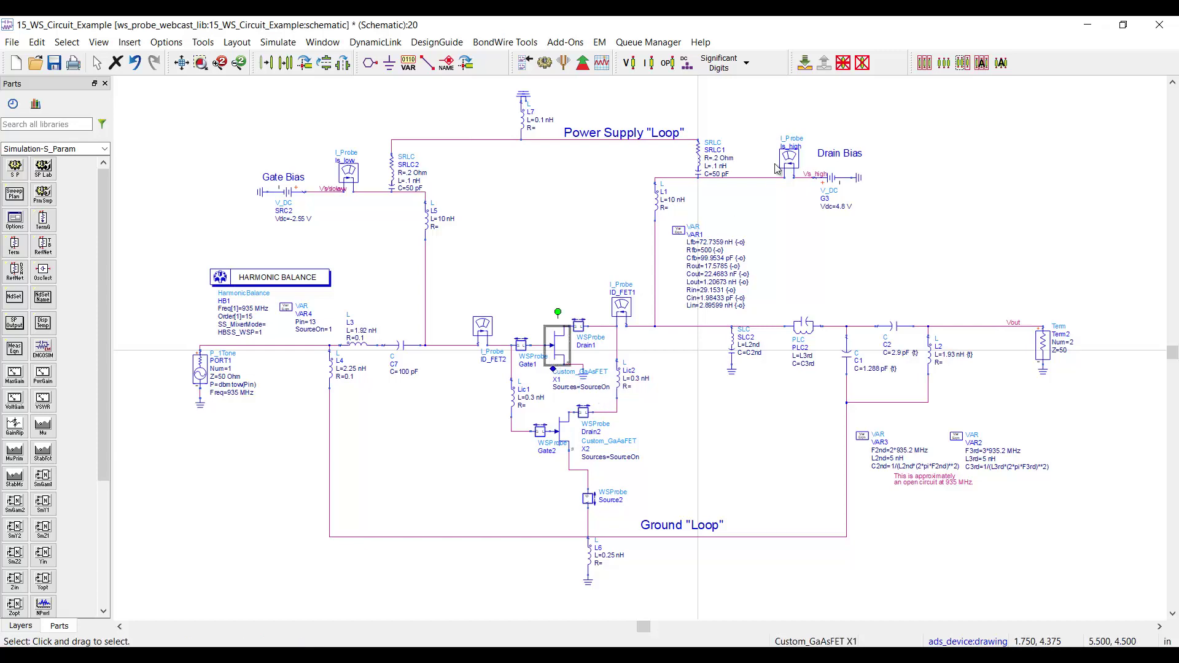
{"action": "left_click", "coordinate": [806, 65]}
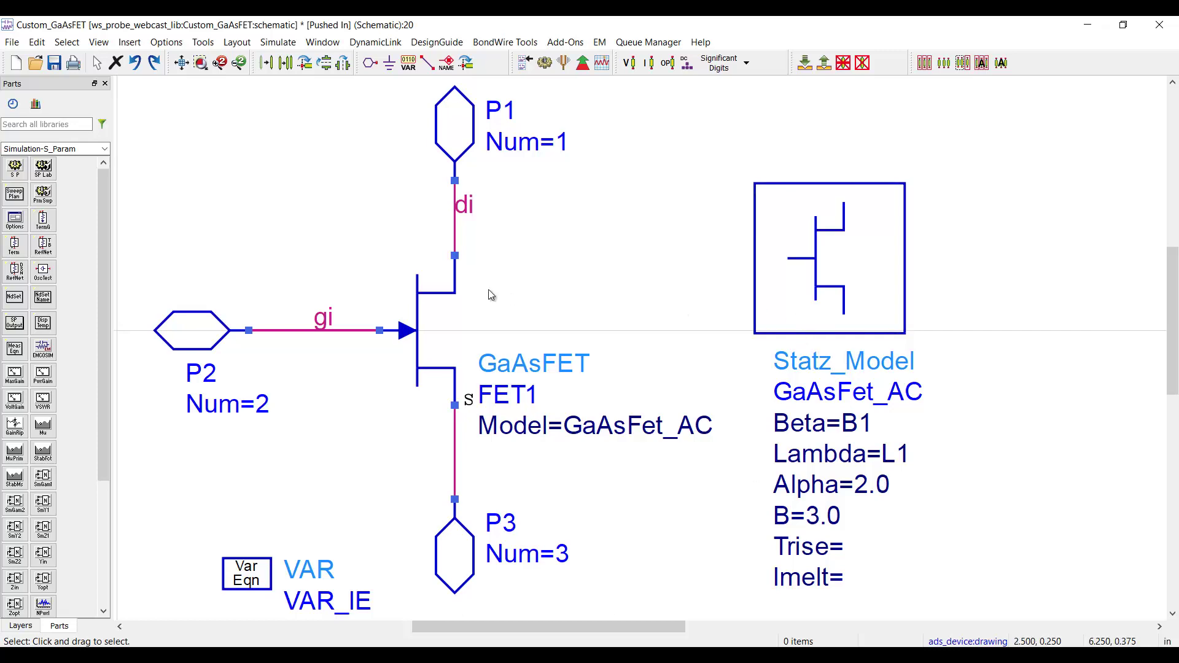
Inspect FET1's instance parameters and its Statz model Beta B1 and Lambda L1 values.
{"action": "double_click", "coordinate": [442, 331]}
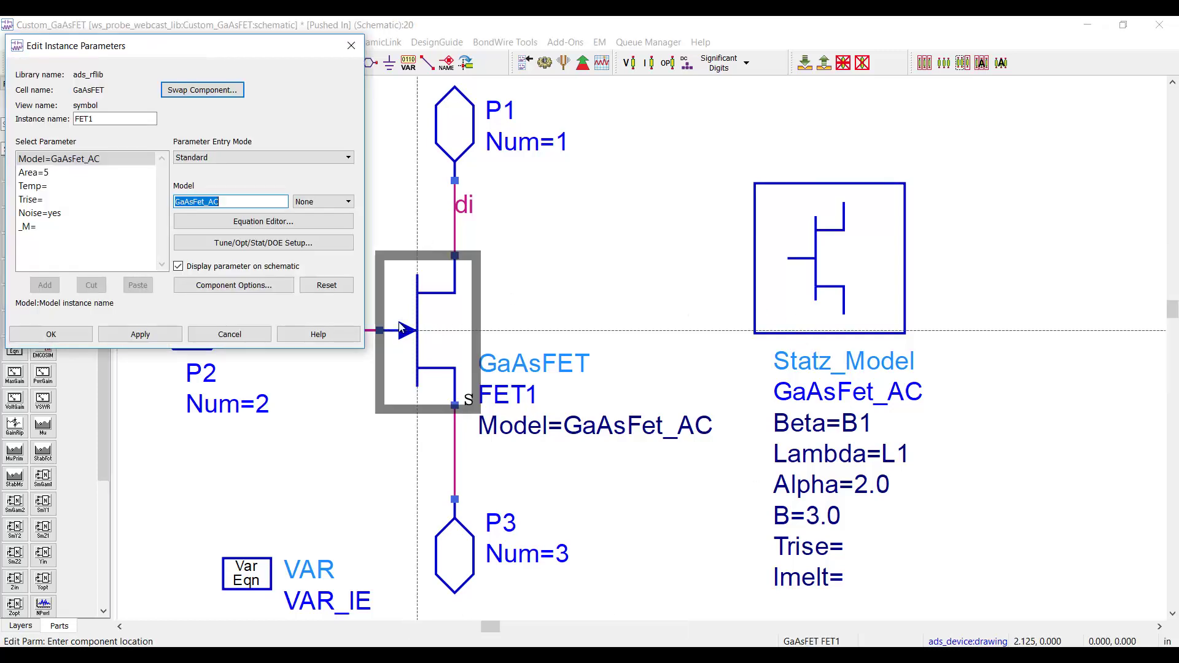
{"action": "left_click", "coordinate": [350, 45]}
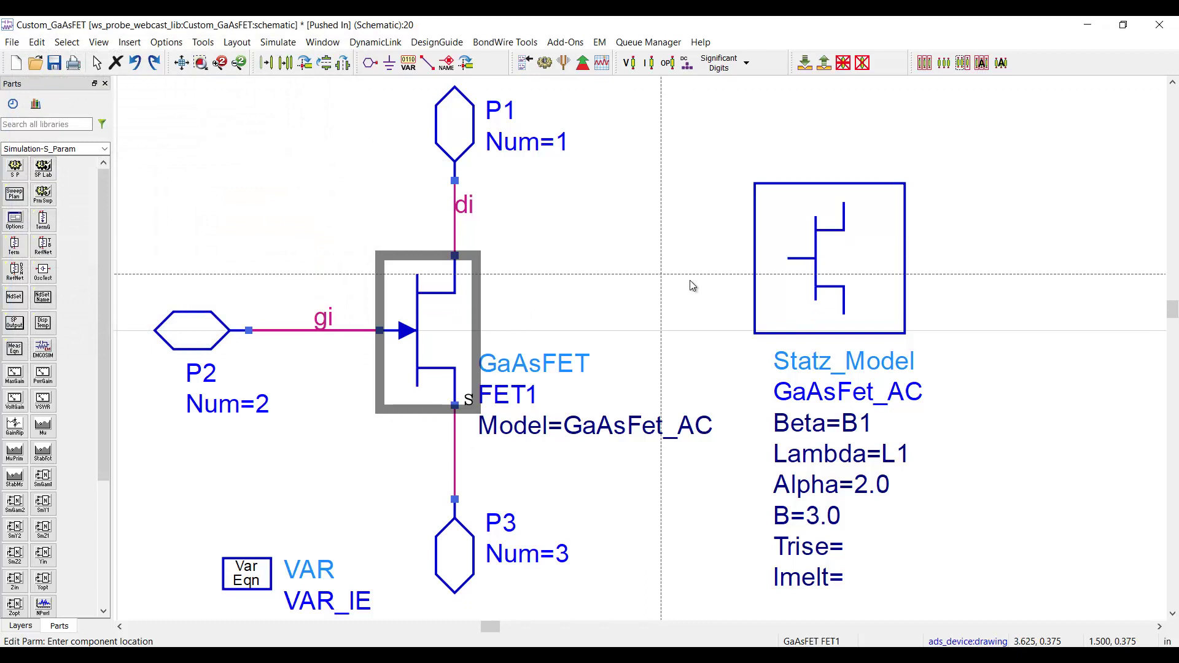
{"action": "key", "text": "Escape"}
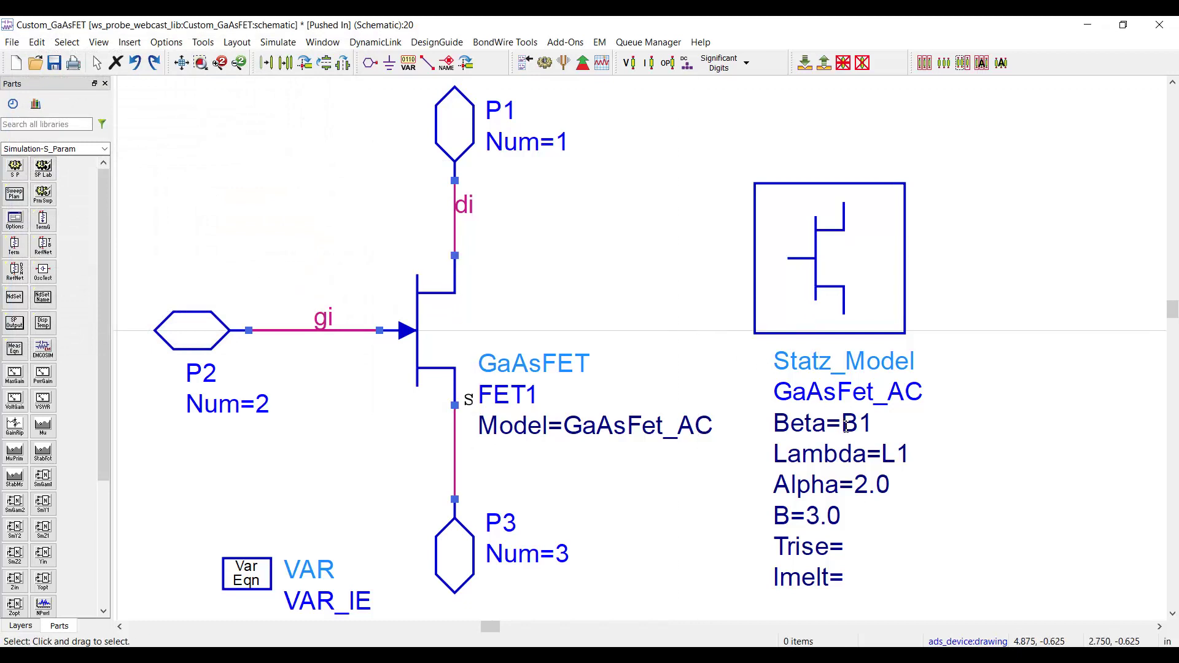
{"action": "left_click", "coordinate": [846, 426]}
{"action": "left_click", "coordinate": [886, 454]}
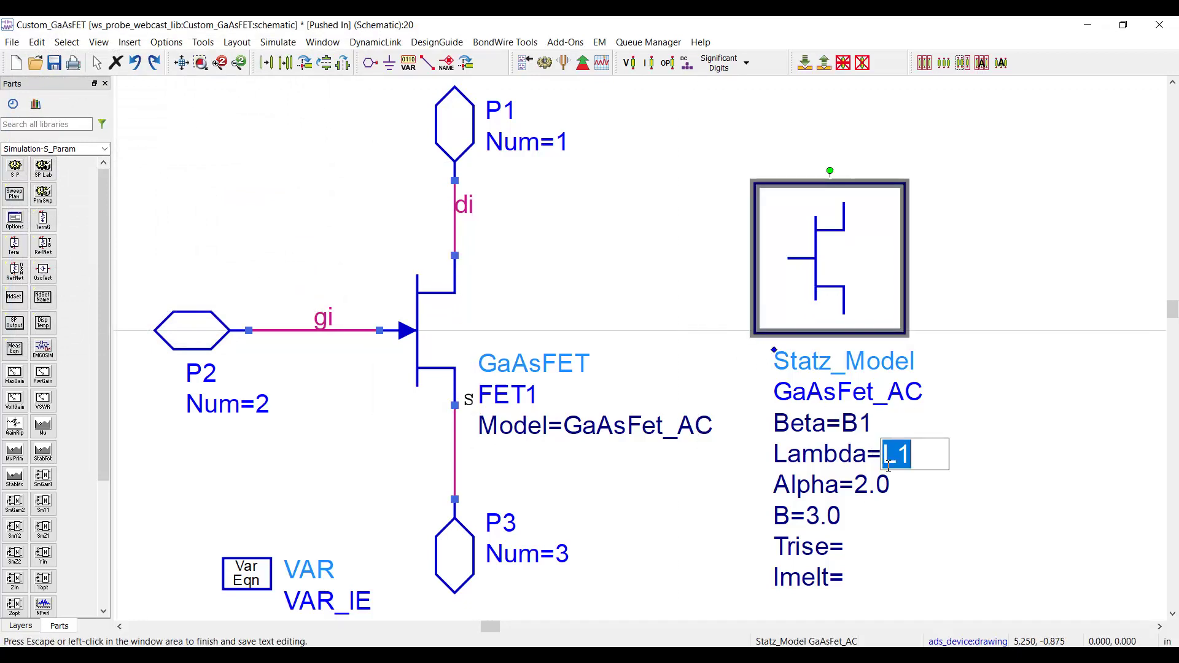
{"action": "left_click", "coordinate": [735, 518]}
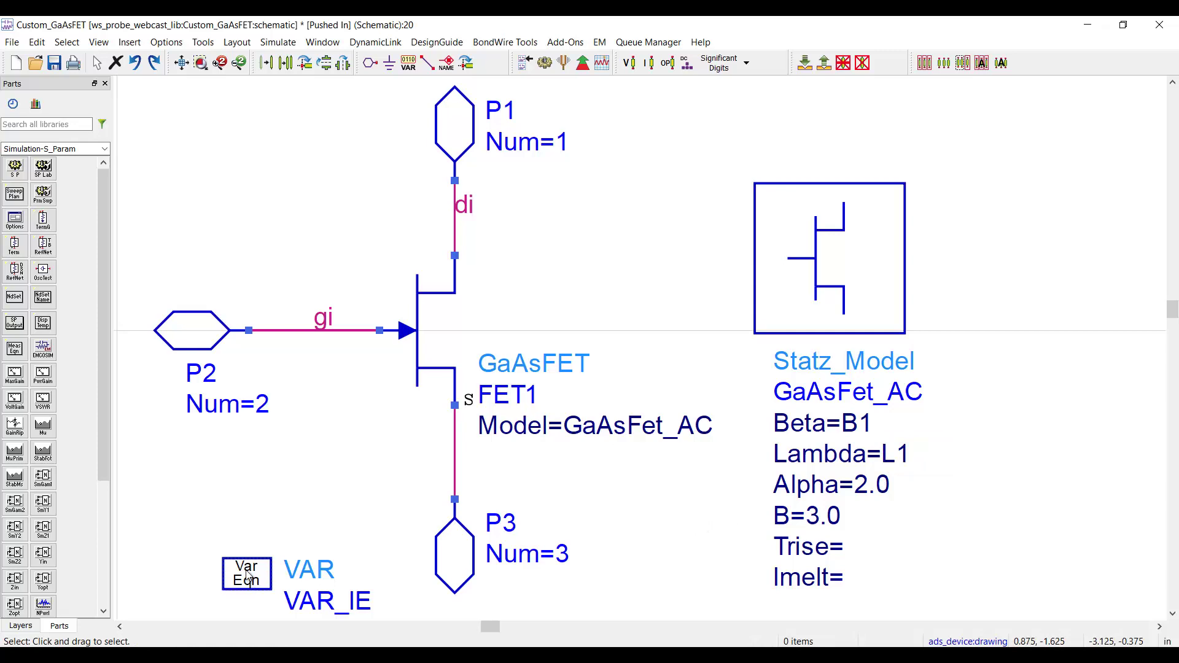
Move the VAR_IE equations block near FET1, then delete it.
{"action": "left_click_drag", "start_coordinate": [256, 582], "coordinate": [221, 539]}
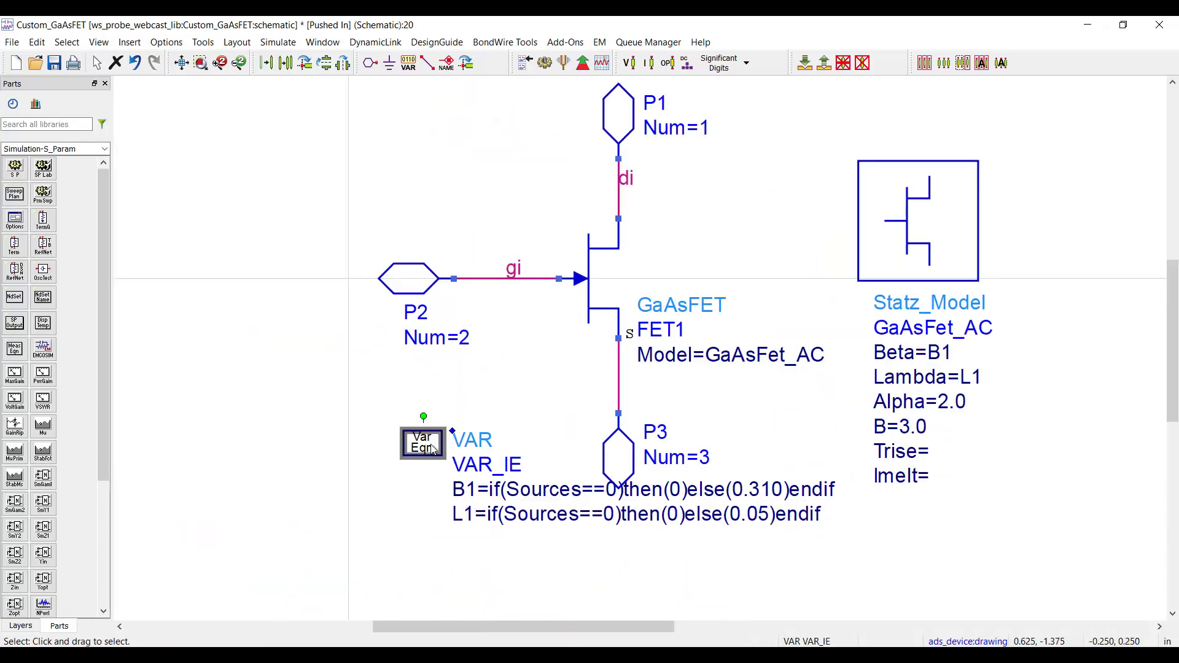
{"action": "key", "text": "v"}
{"action": "left_click", "coordinate": [807, 443]}
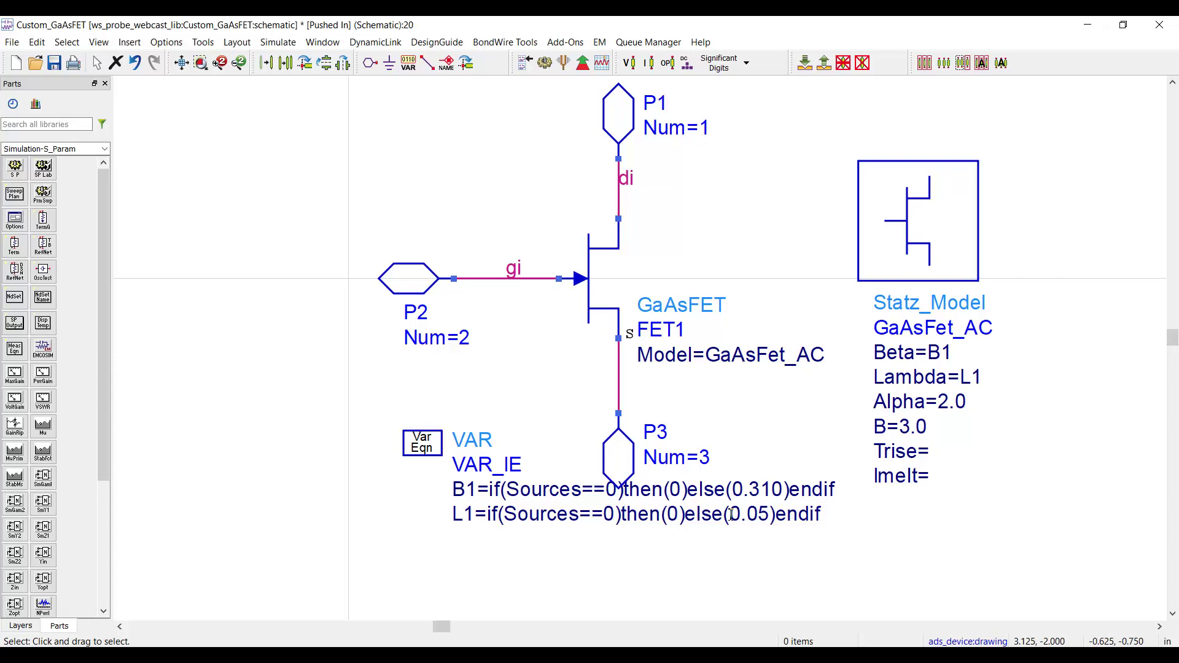
{"action": "scroll", "coordinate": [876, 350], "scroll_direction": "down", "scroll_amount": 1}
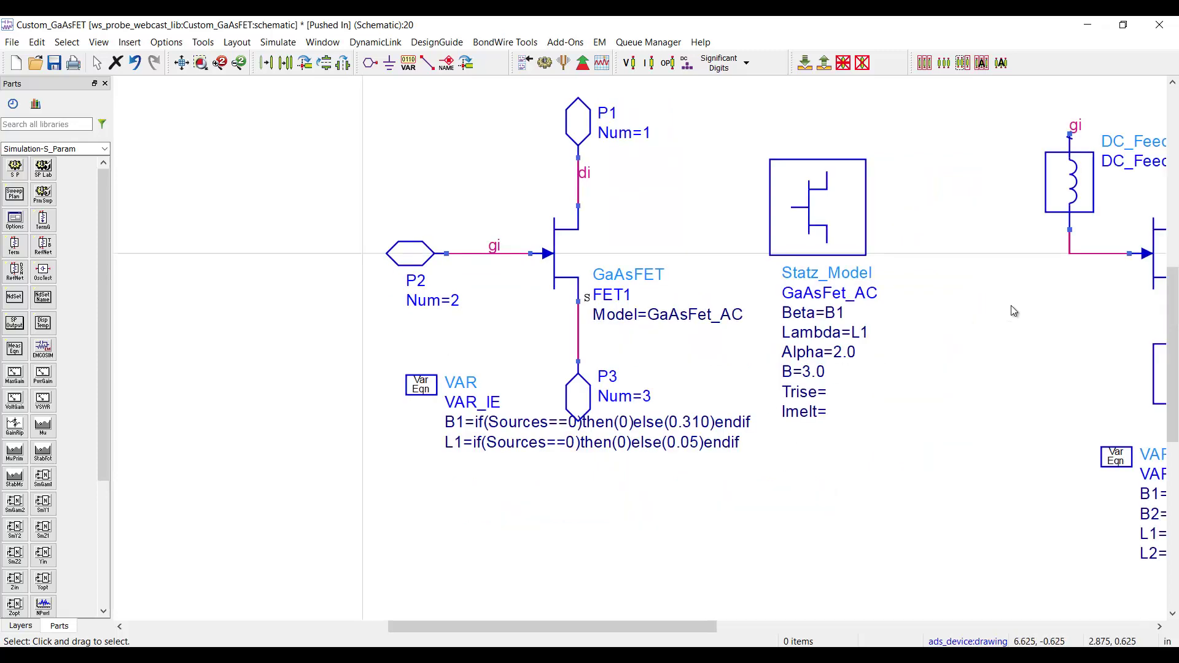
{"action": "scroll", "coordinate": [877, 312], "scroll_direction": "down", "scroll_amount": 1}
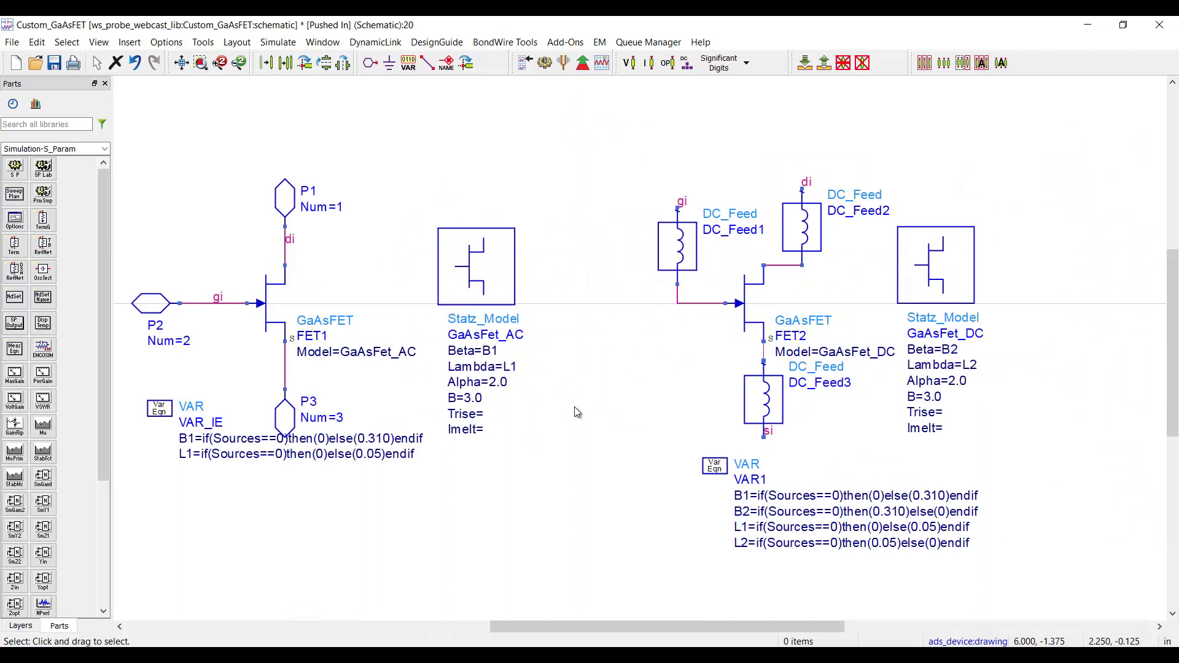
{"action": "left_click", "coordinate": [161, 414]}
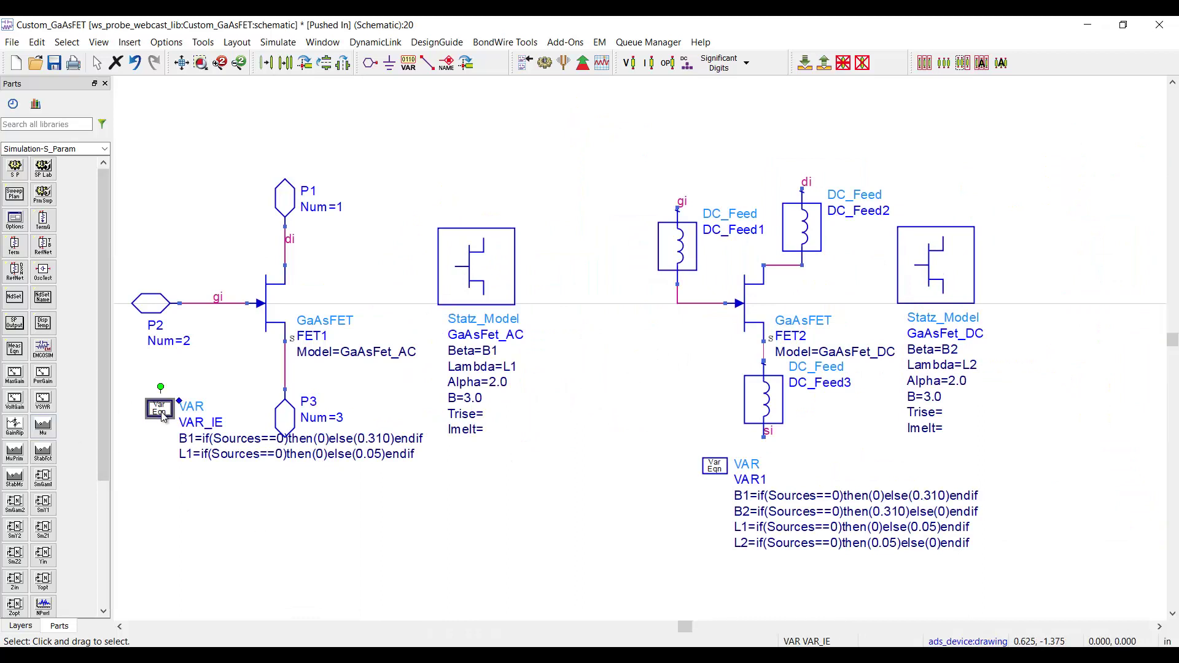
{"action": "key", "text": "Delete"}
Inspect the DC device FET2 and the VAR1 equations block.
{"action": "left_click", "coordinate": [751, 308]}
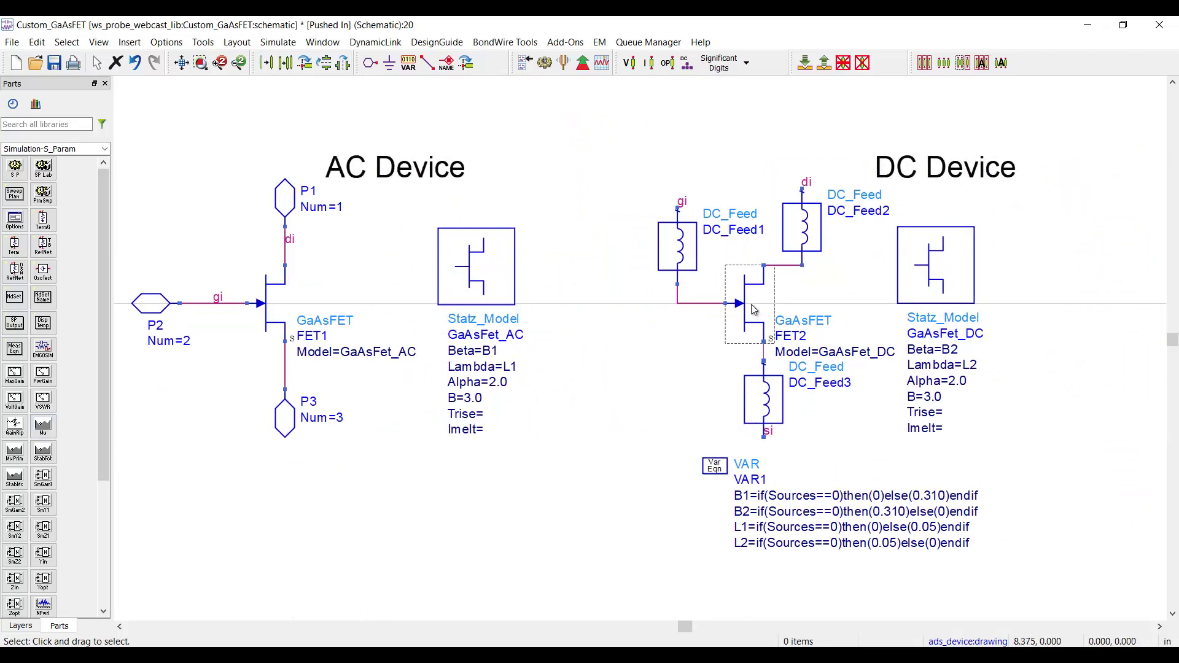
{"action": "left_click", "coordinate": [713, 468]}
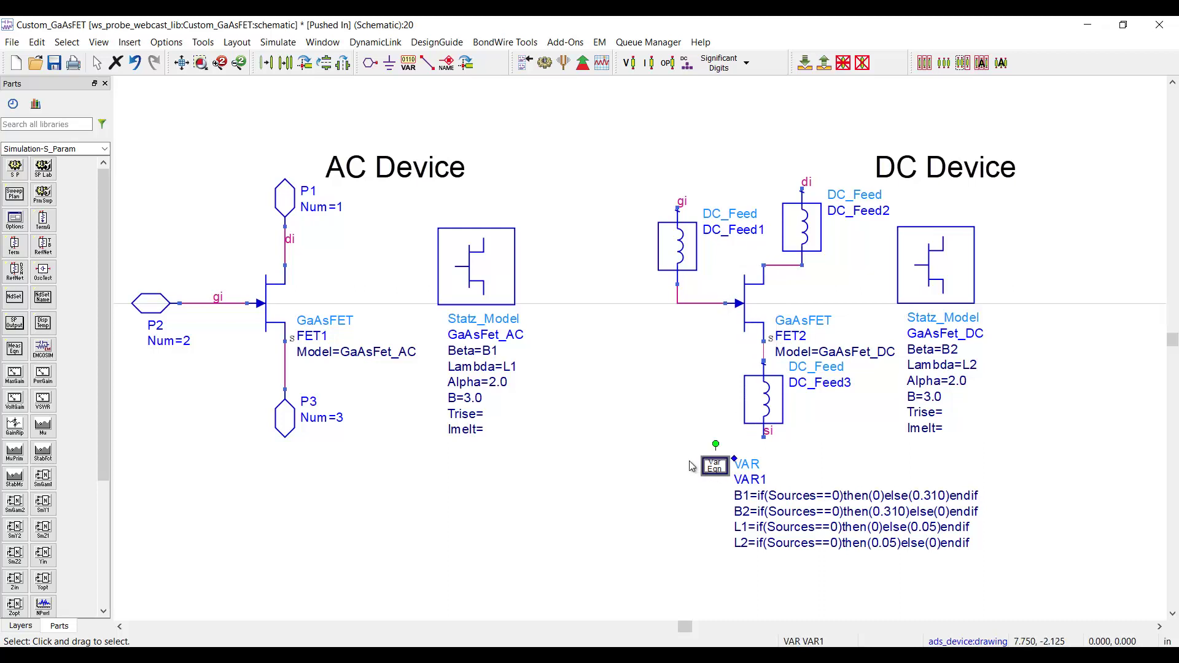
{"action": "left_click", "coordinate": [710, 353]}
Place a SourceOn ParamSweep (start 0, stop 1, step 1) above the HB setup and simulate.
{"action": "left_click", "coordinate": [824, 62]}
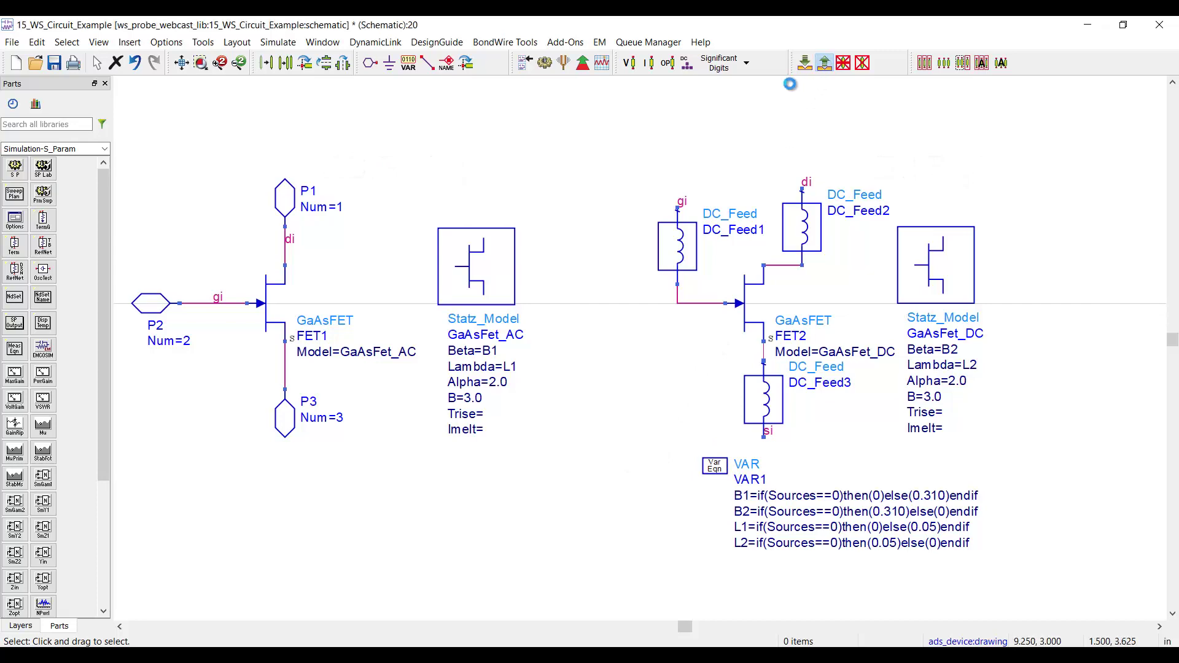
{"action": "key", "text": "ctrl+v"}
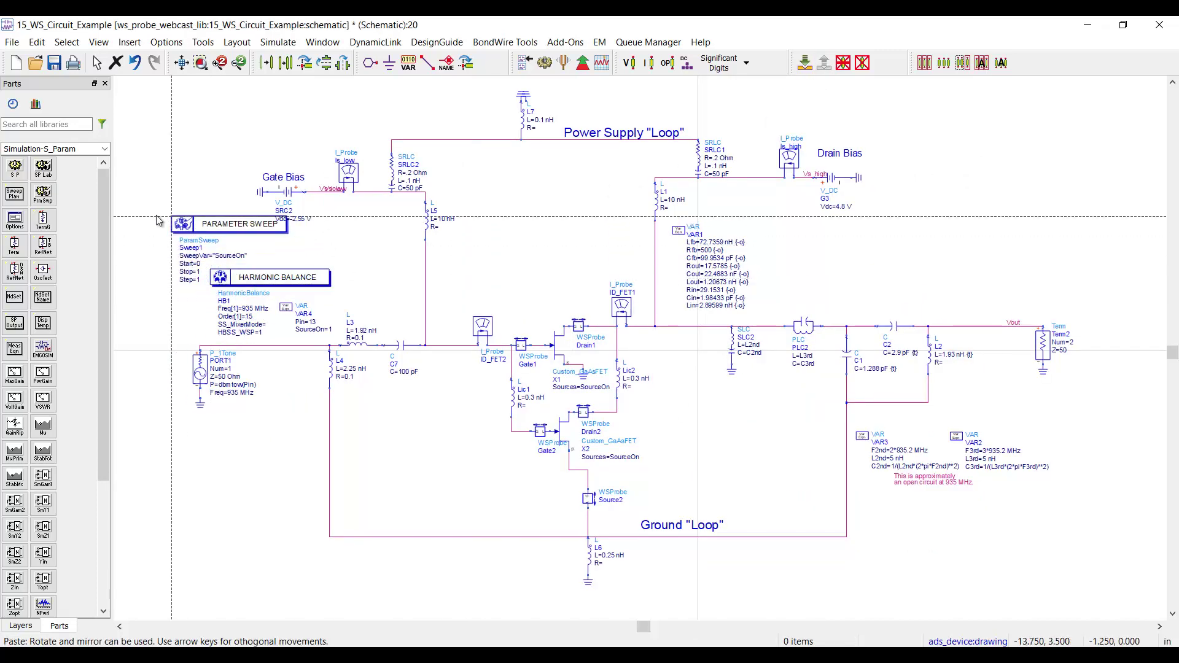
{"action": "left_click", "coordinate": [133, 217]}
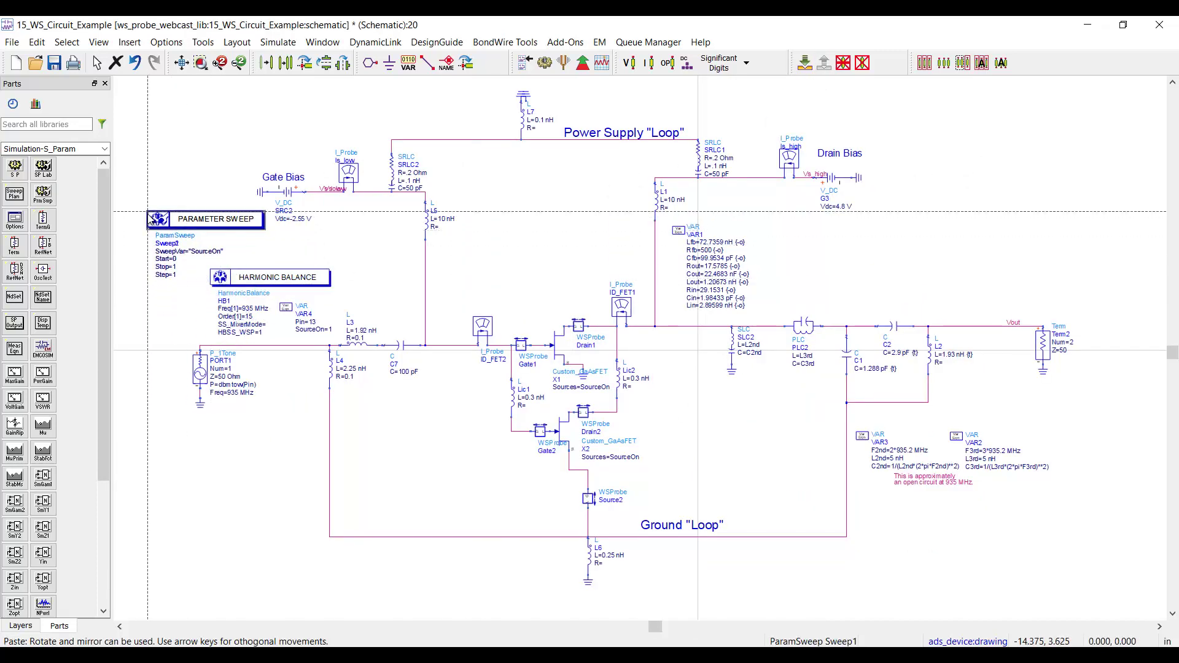
{"action": "left_click", "coordinate": [543, 62]}
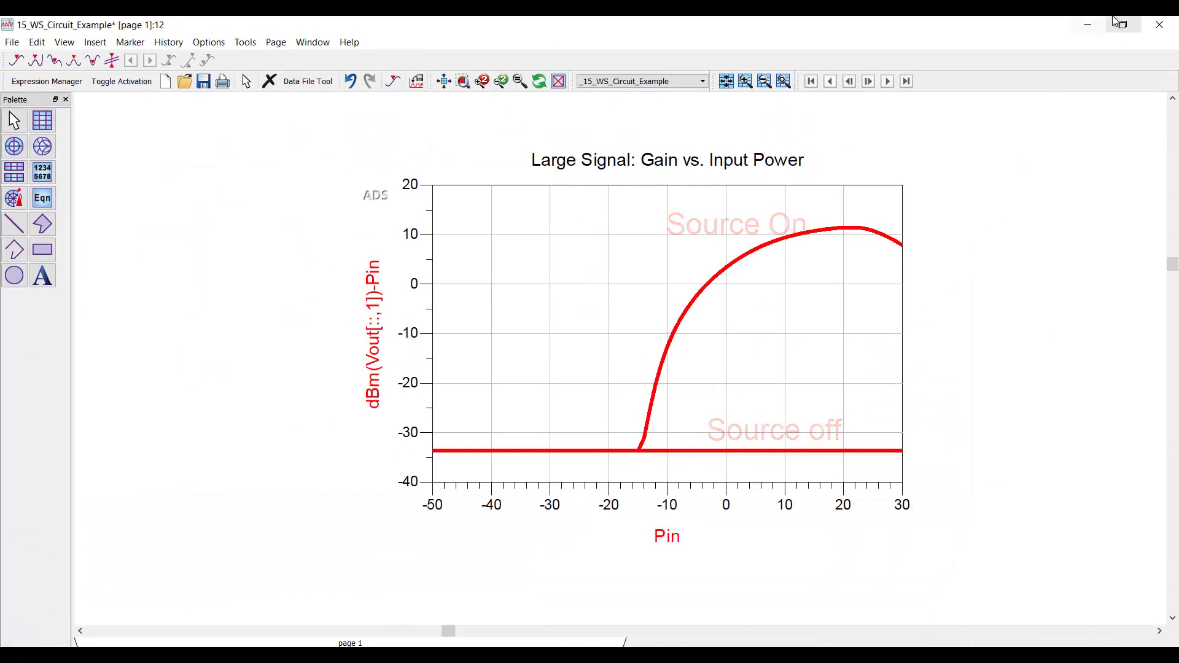
{"action": "left_click", "coordinate": [1091, 24]}
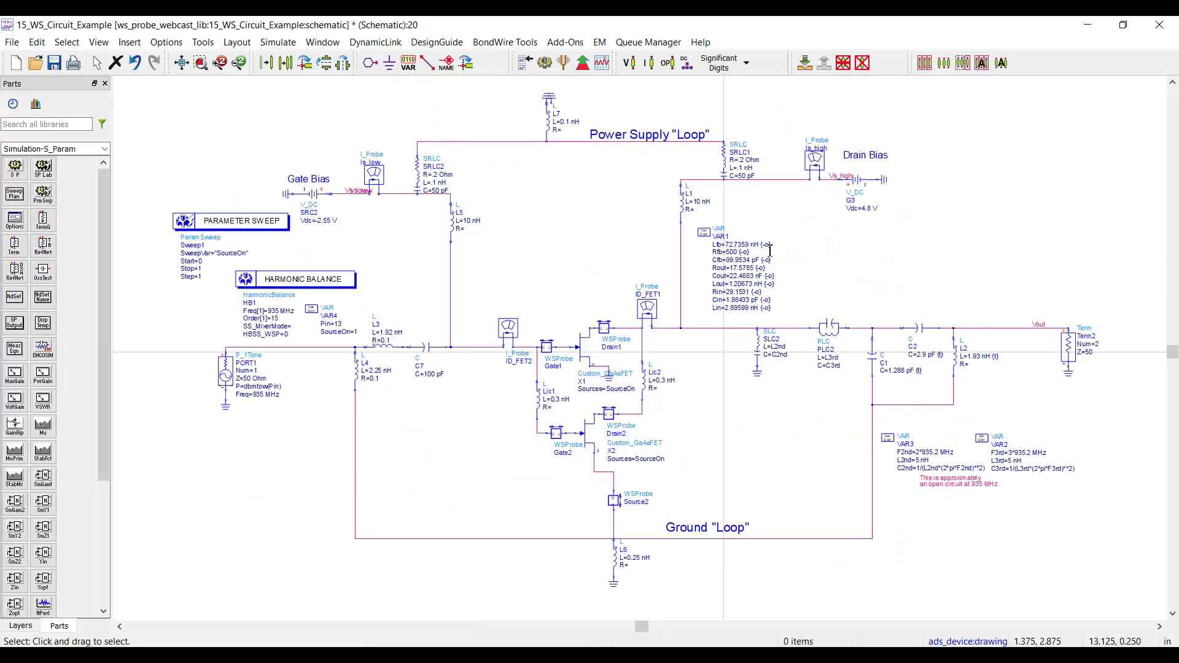
{"action": "scroll", "coordinate": [611, 346], "scroll_direction": "up", "scroll_amount": 1}
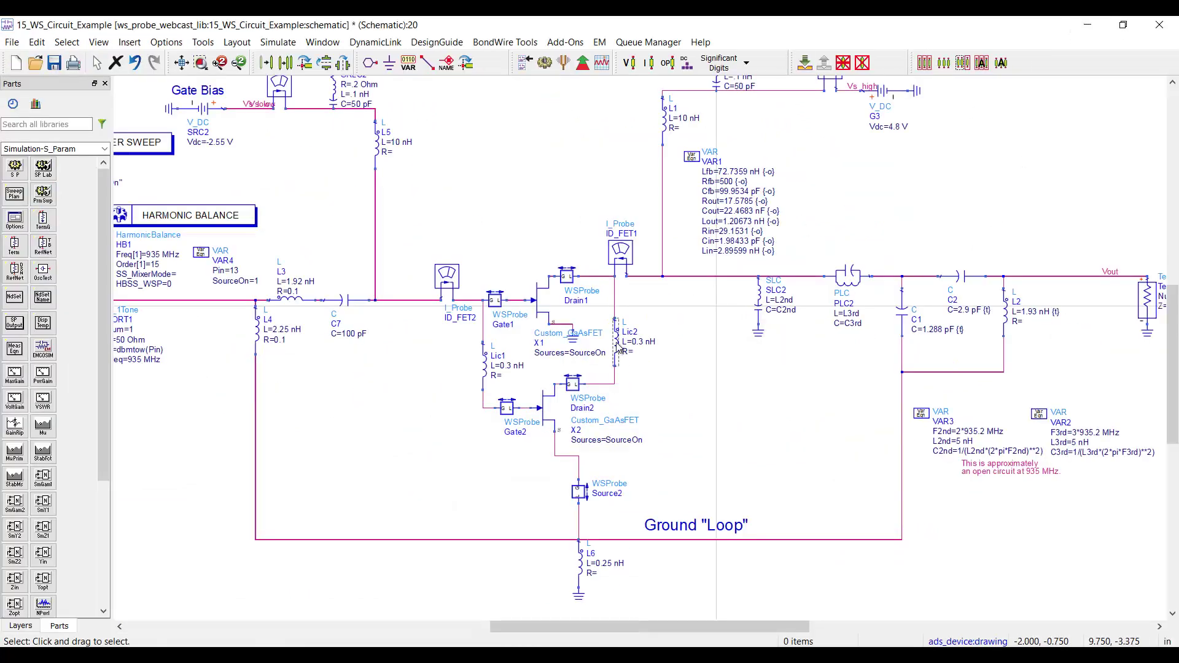
{"action": "left_click", "coordinate": [572, 333]}
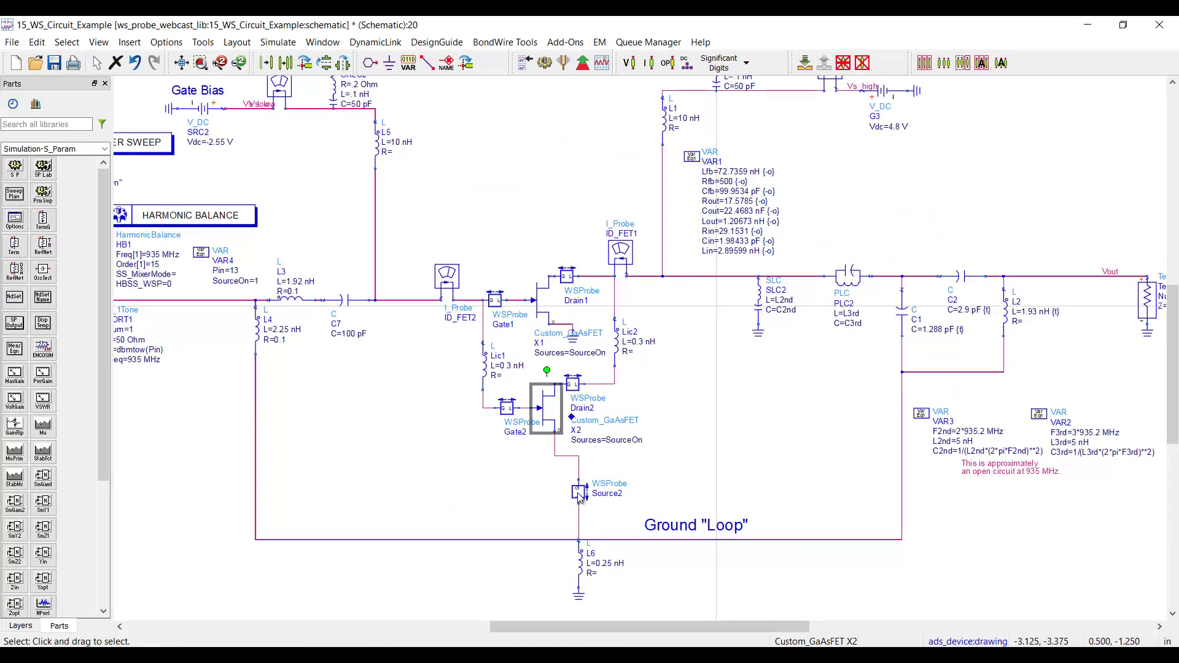
{"action": "left_click", "coordinate": [580, 559]}
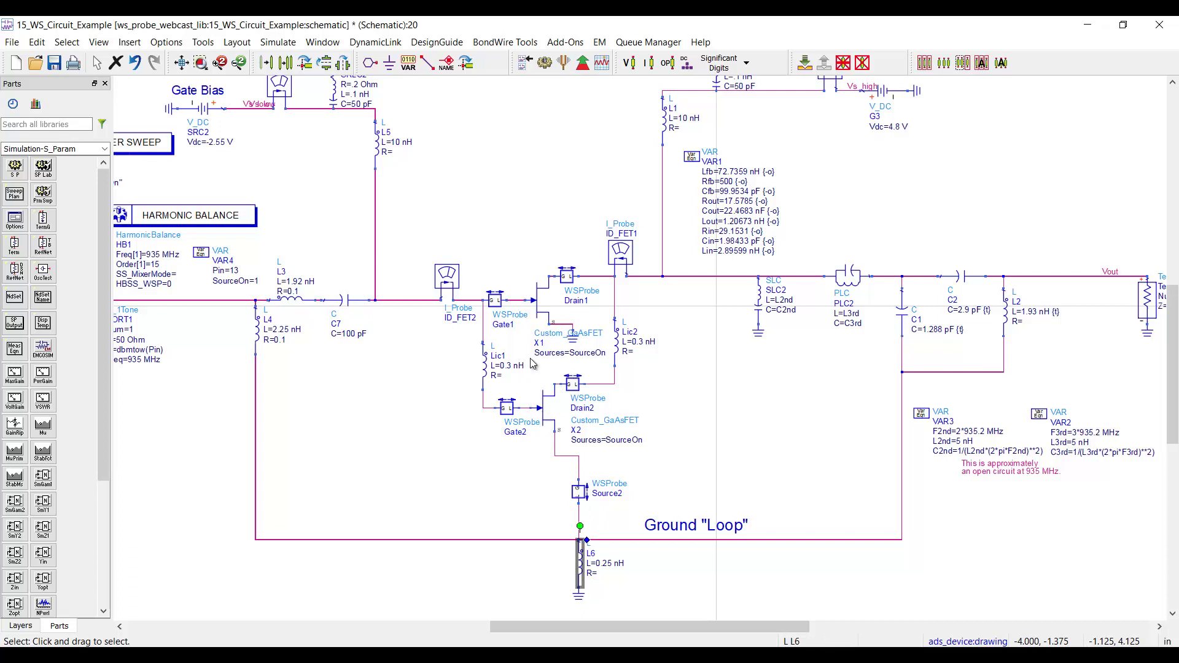
{"action": "left_click", "coordinate": [501, 303]}
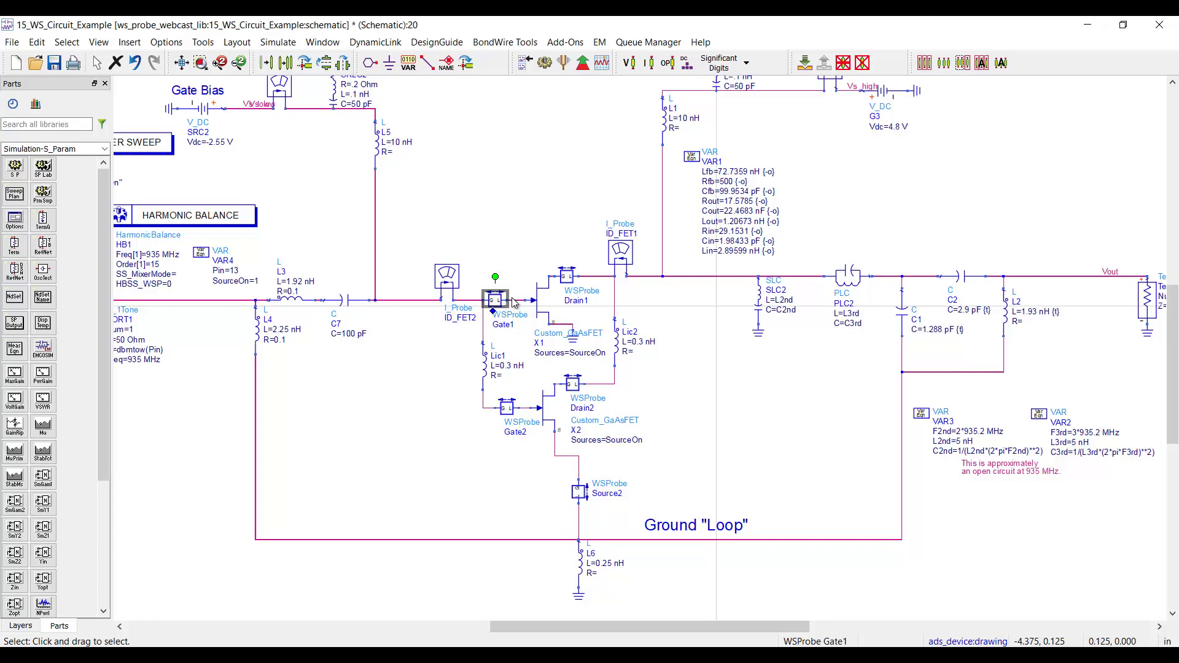
{"action": "left_click", "coordinate": [567, 277]}
{"action": "left_click", "coordinate": [572, 333]}
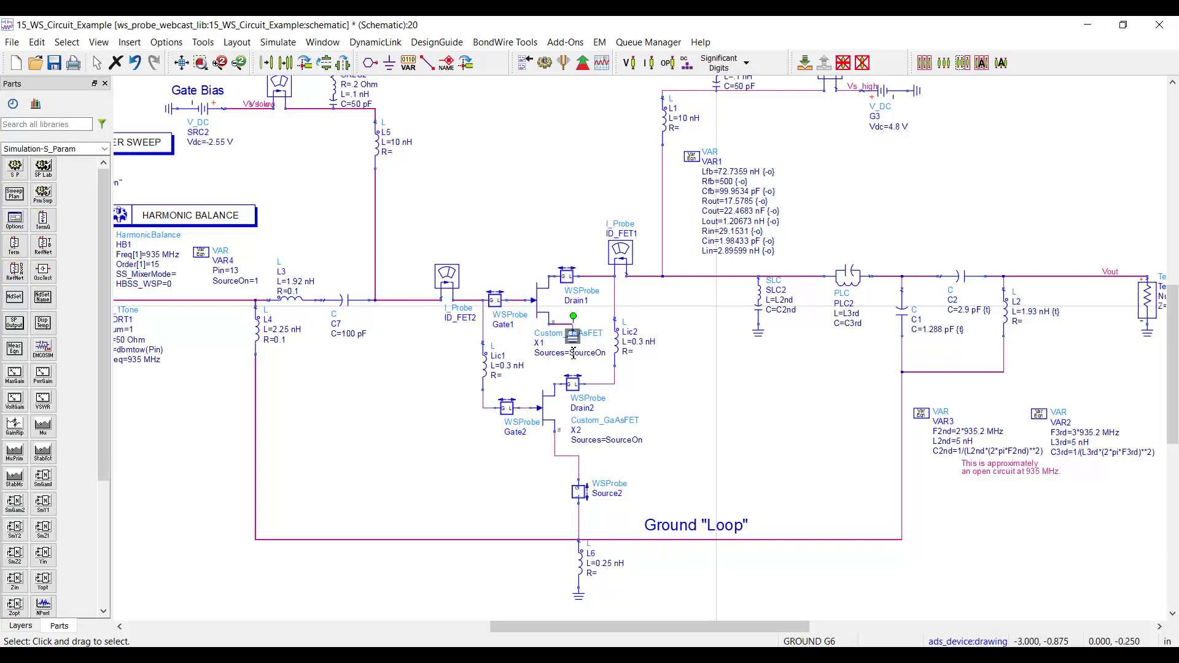
{"action": "left_click", "coordinate": [509, 408]}
{"action": "left_click", "coordinate": [571, 382]}
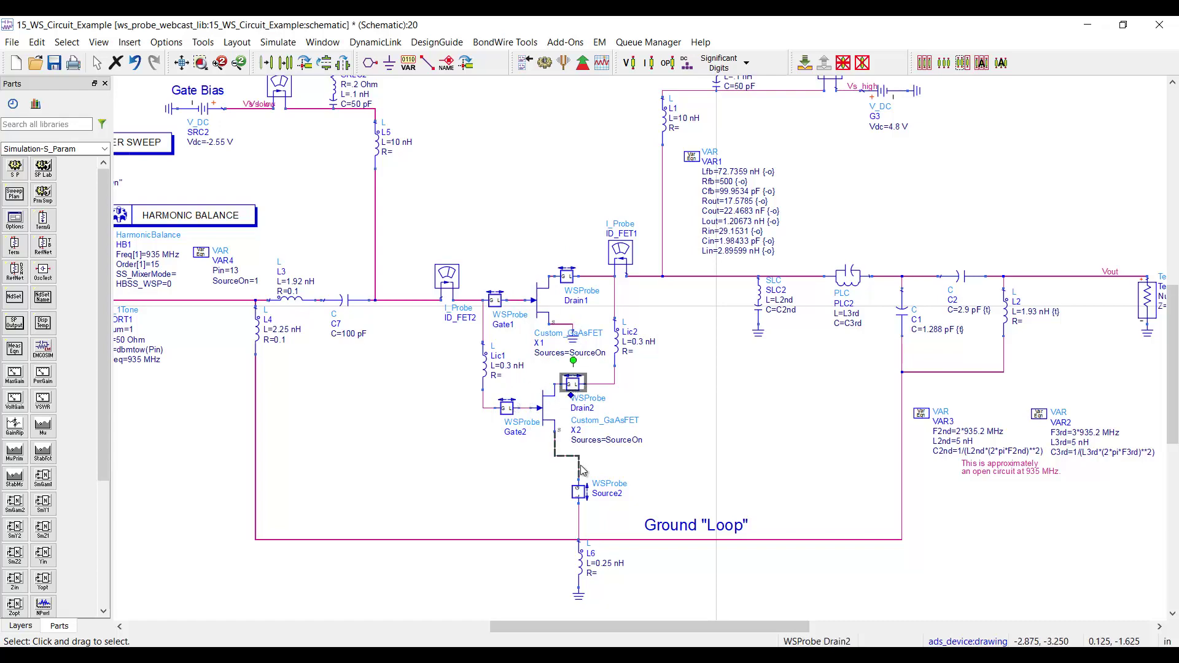
{"action": "left_click", "coordinate": [580, 494]}
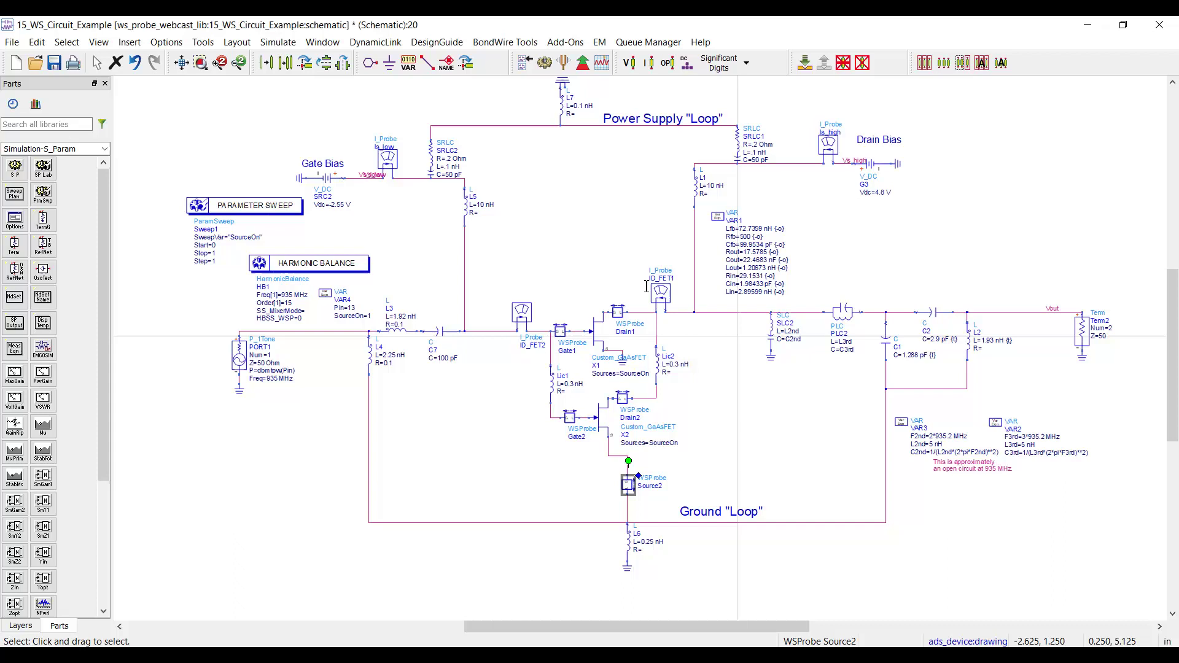
{"action": "scroll", "coordinate": [584, 318], "scroll_direction": "down", "scroll_amount": 1}
In HB1's Small-Sig tab, enable small-signal analysis and Perform stability analysis.
{"action": "double_click", "coordinate": [347, 264]}
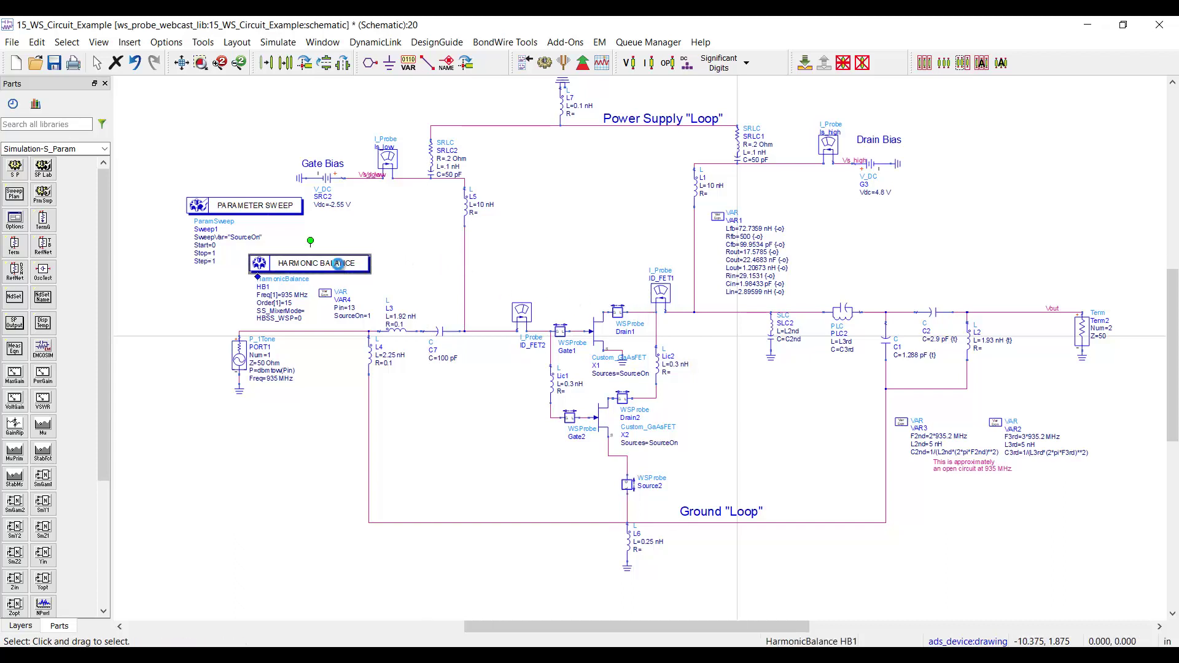
{"action": "double_click", "coordinate": [205, 192]}
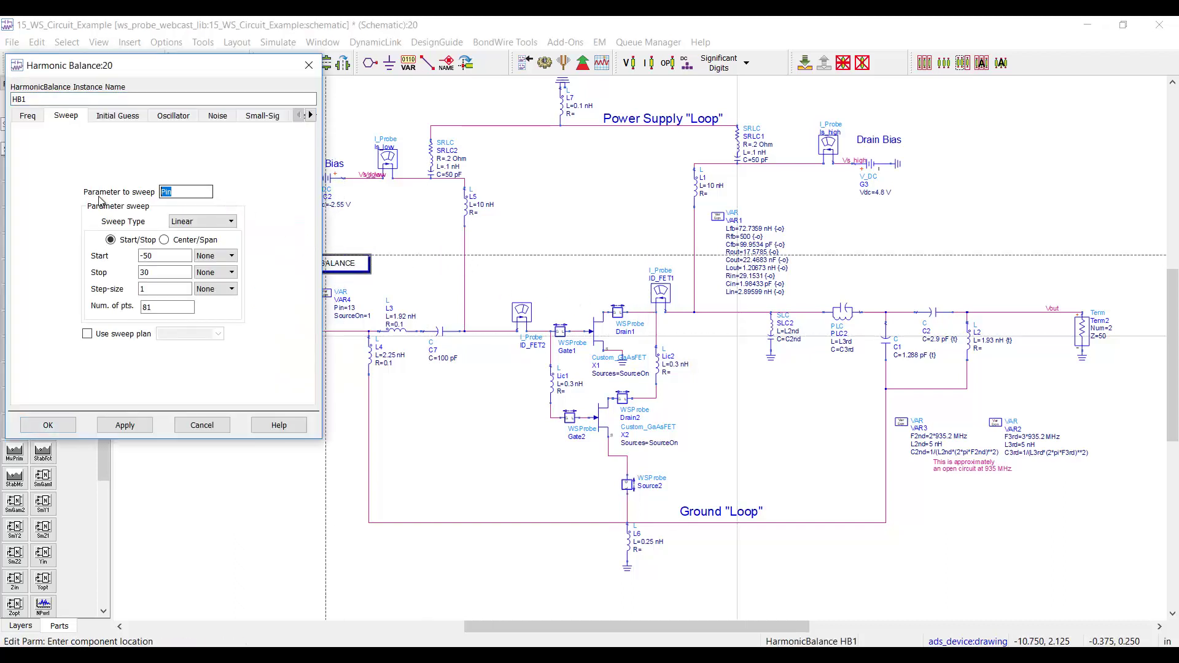
{"action": "left_click", "coordinate": [261, 117]}
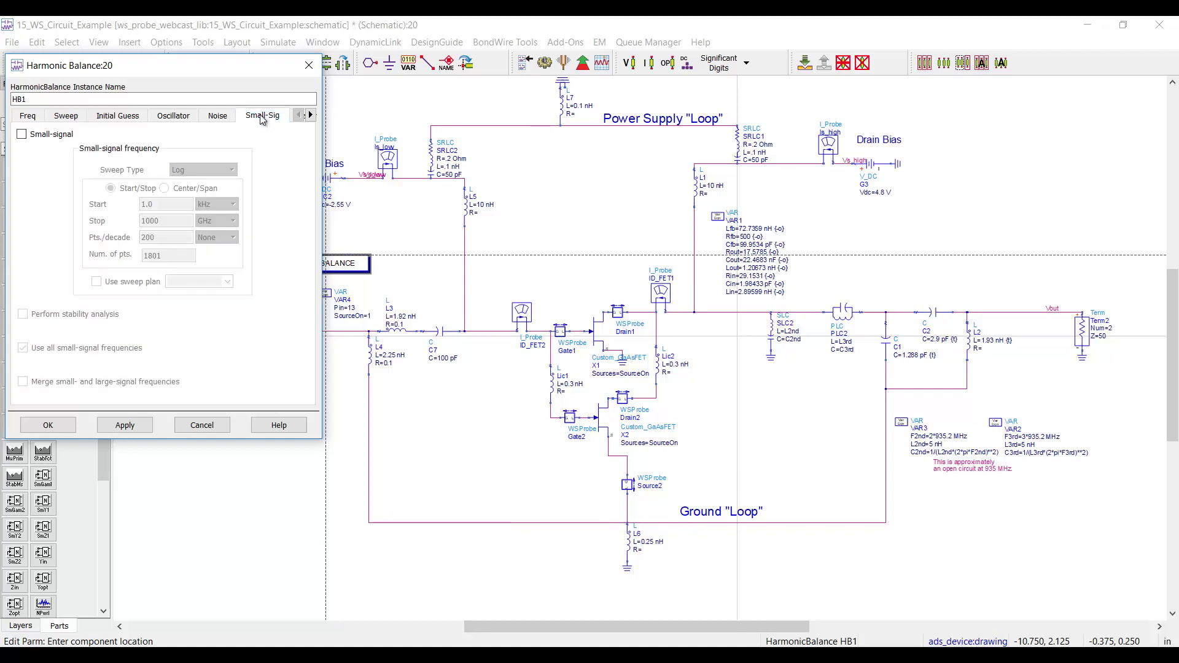
{"action": "left_click", "coordinate": [59, 136]}
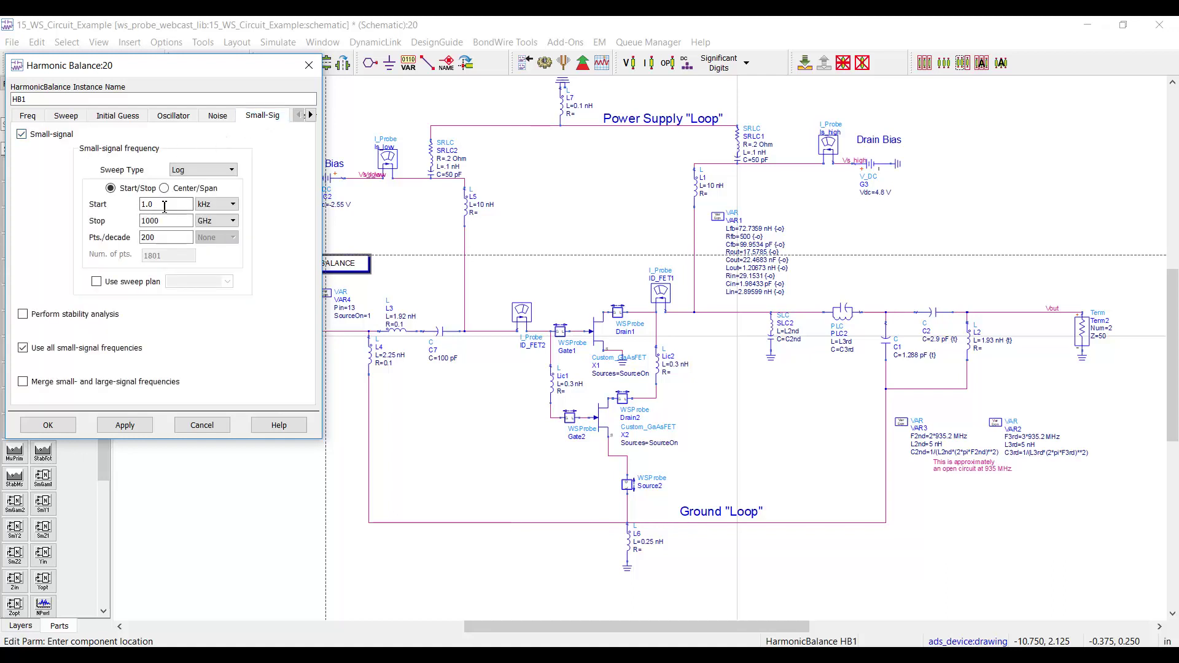
{"action": "left_click", "coordinate": [74, 316]}
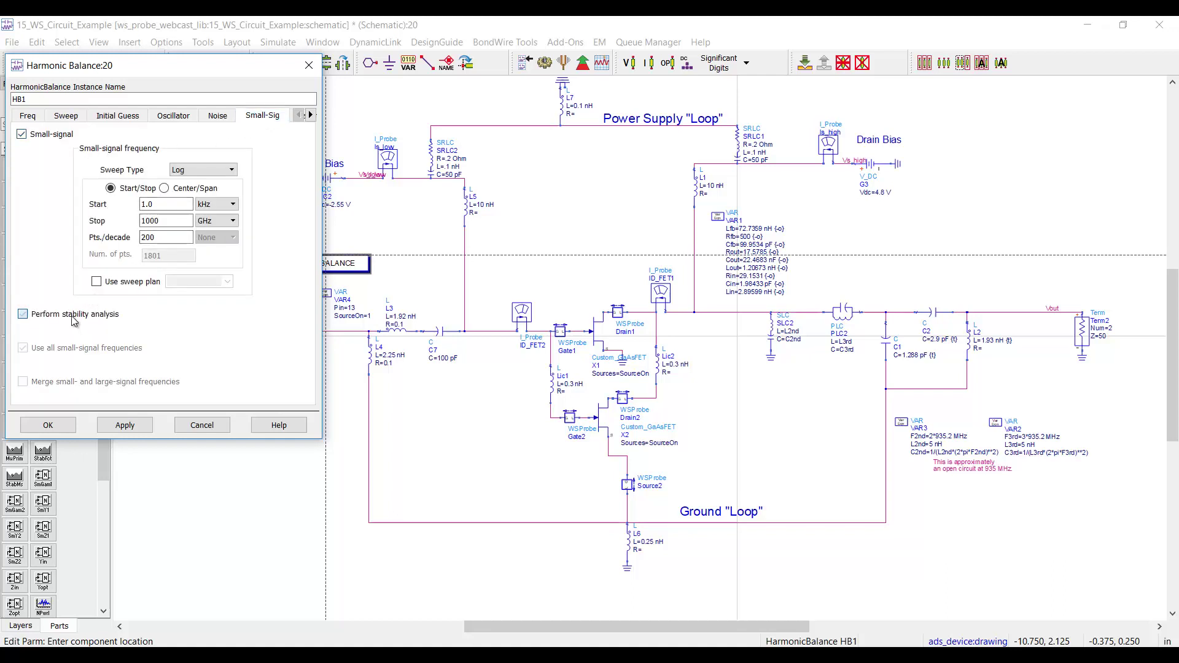
{"action": "left_click", "coordinate": [58, 425]}
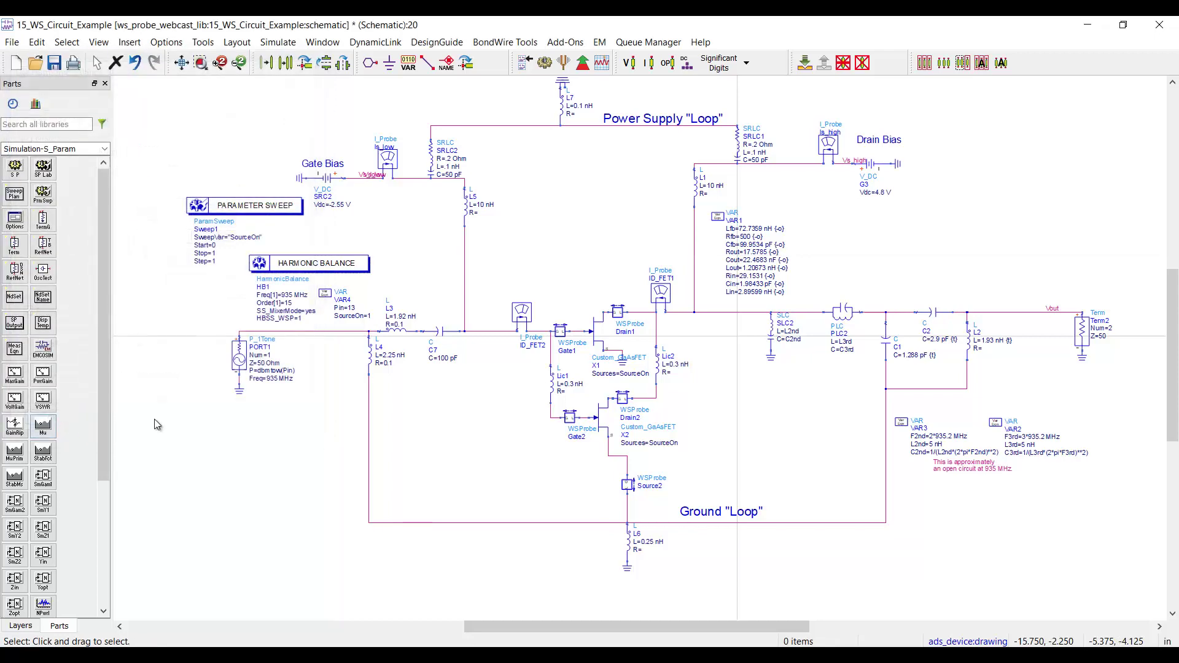
Simulate and add the Ymx=wsp_y_matrix equation with the probe names, then evaluate it.
{"action": "left_click", "coordinate": [545, 62]}
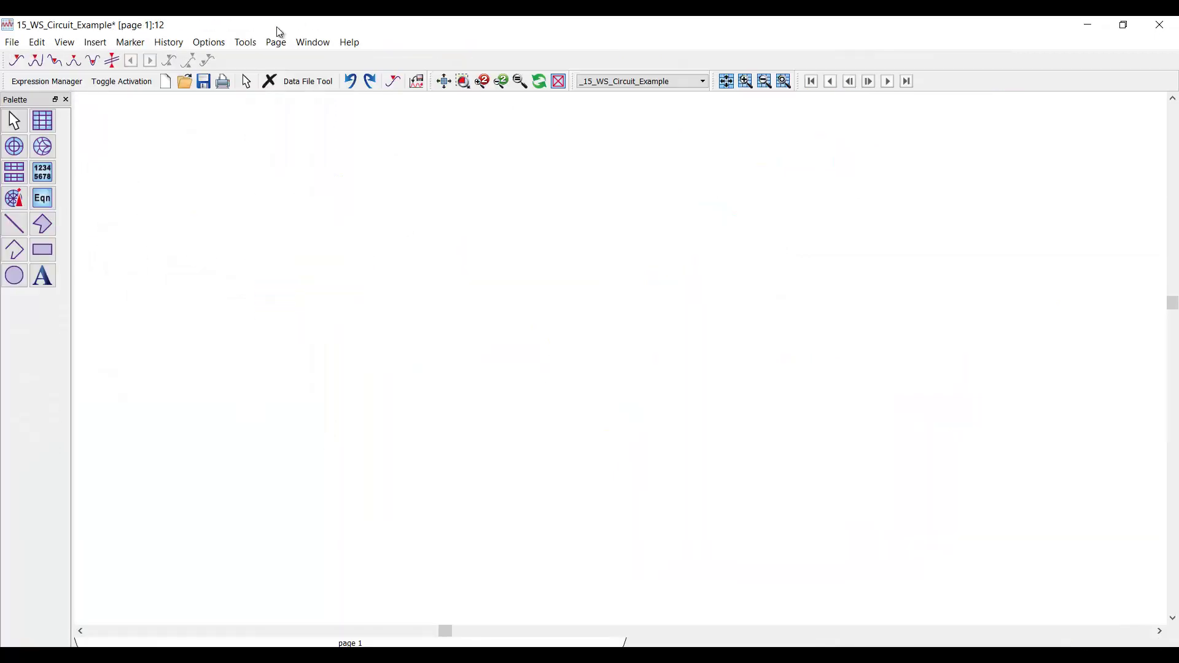
{"action": "left_click", "coordinate": [48, 196]}
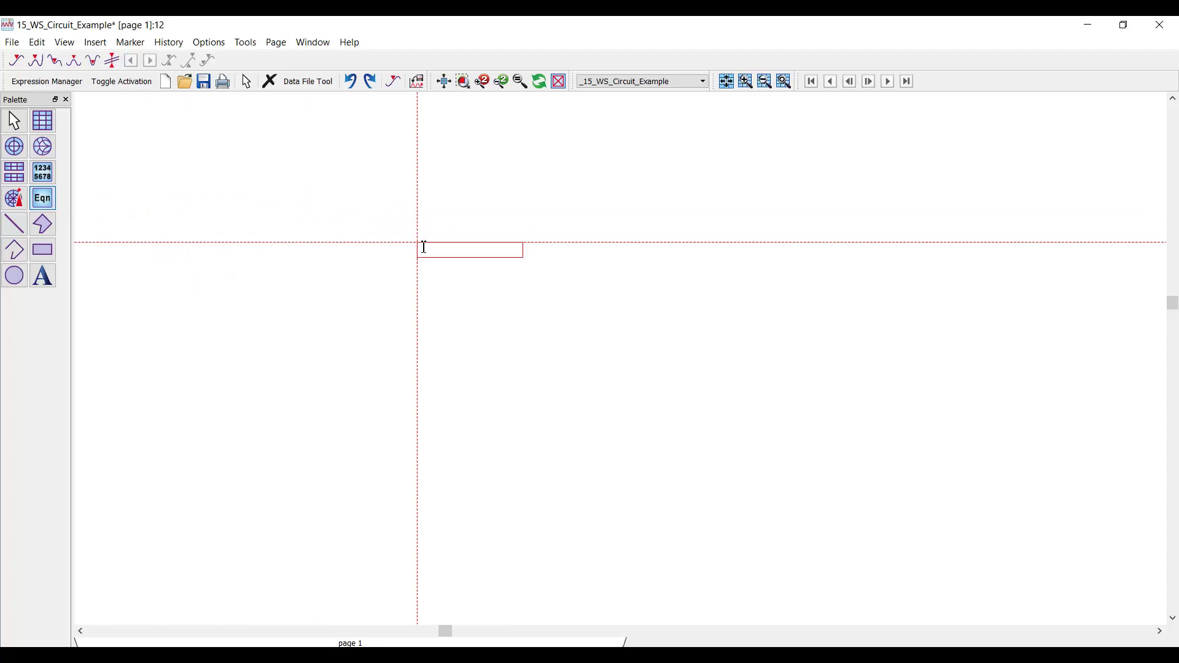
{"action": "left_click", "coordinate": [424, 246]}
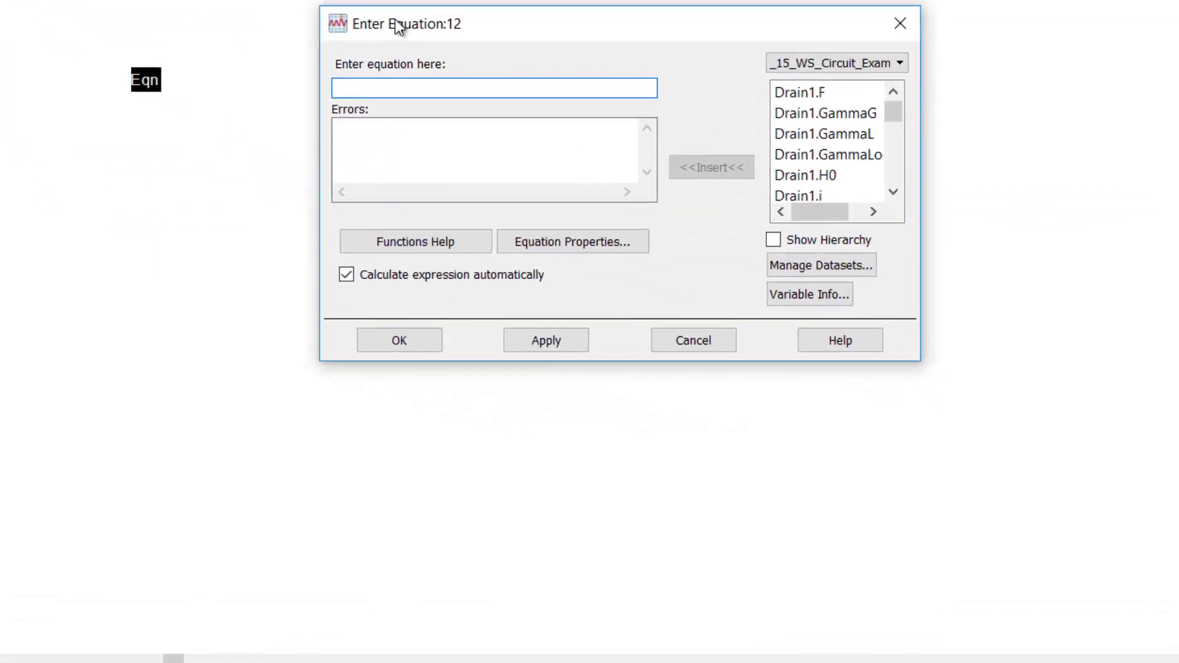
{"action": "type", "text": "Ymx=w"}
{"action": "type", "text": "sp_y_m"}
{"action": "type", "text": "atrix("}
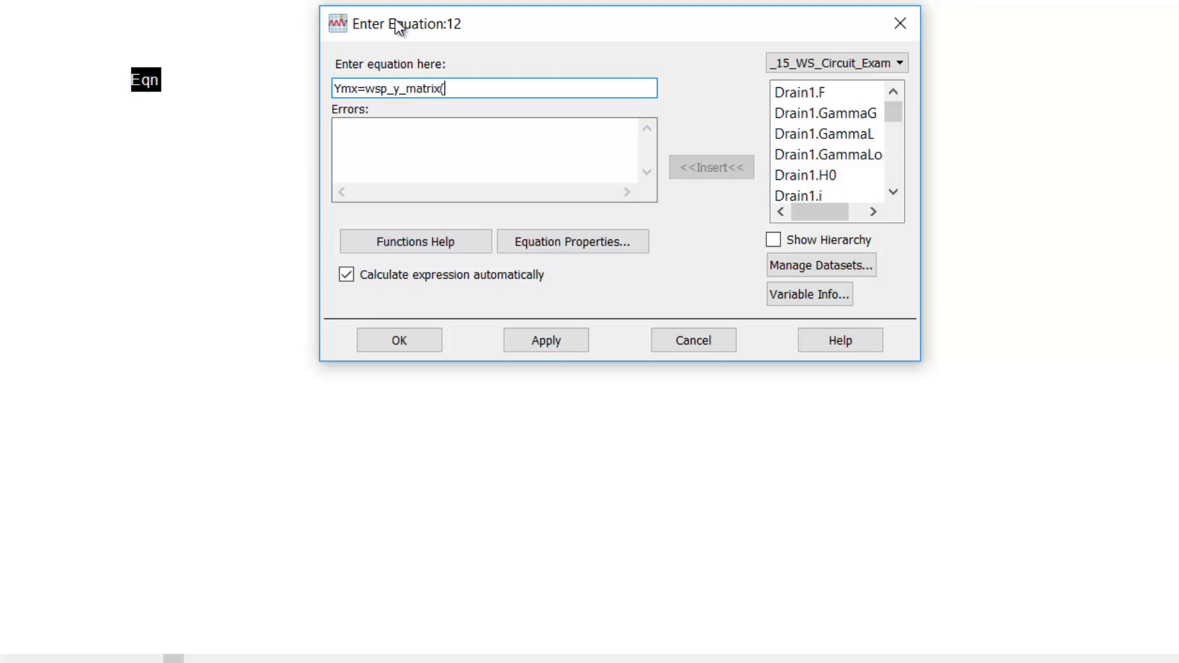
{"action": "left_click", "coordinate": [386, 280]}
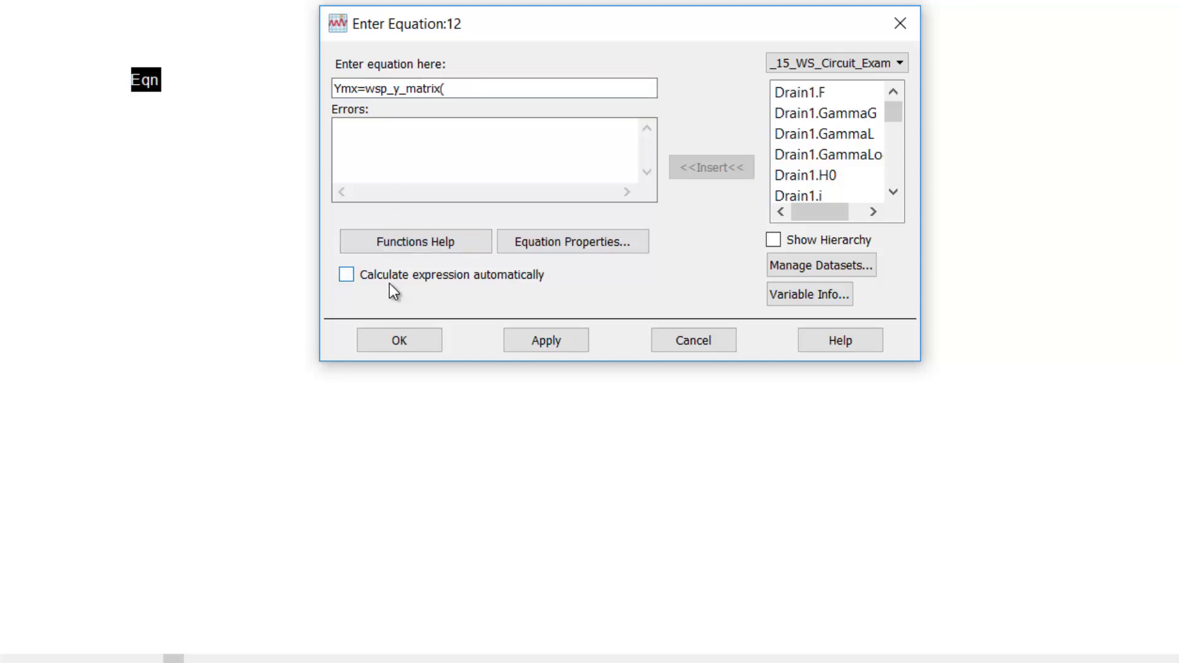
{"action": "left_click", "coordinate": [467, 88]}
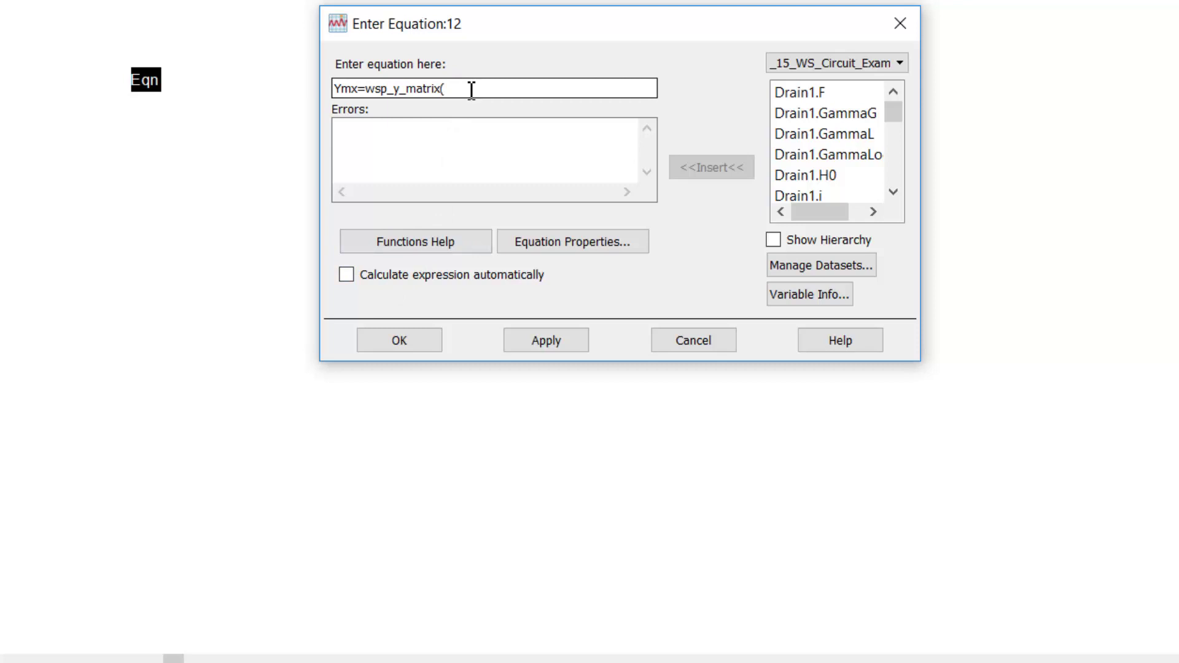
{"action": "type", "text": "\"Gate1\",\"Drain1\",\"Gate2\",\"Drain2\",\"Source2\""}
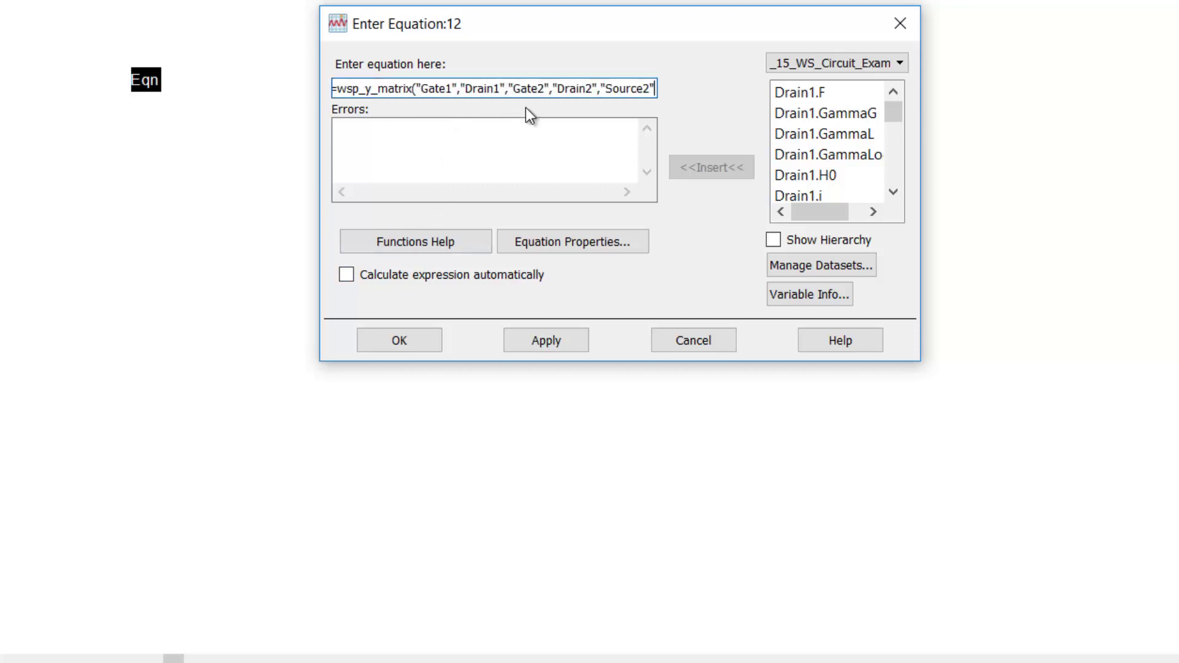
{"action": "type", "text": ")"}
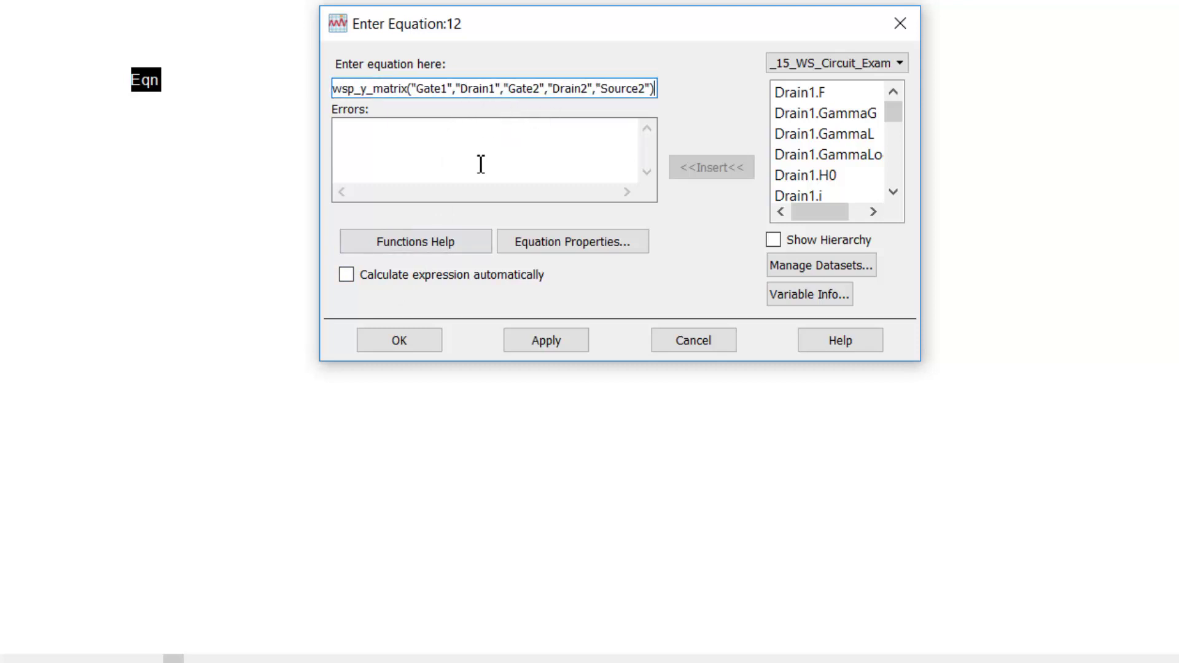
{"action": "left_click", "coordinate": [413, 340]}
{"action": "right_click", "coordinate": [152, 87]}
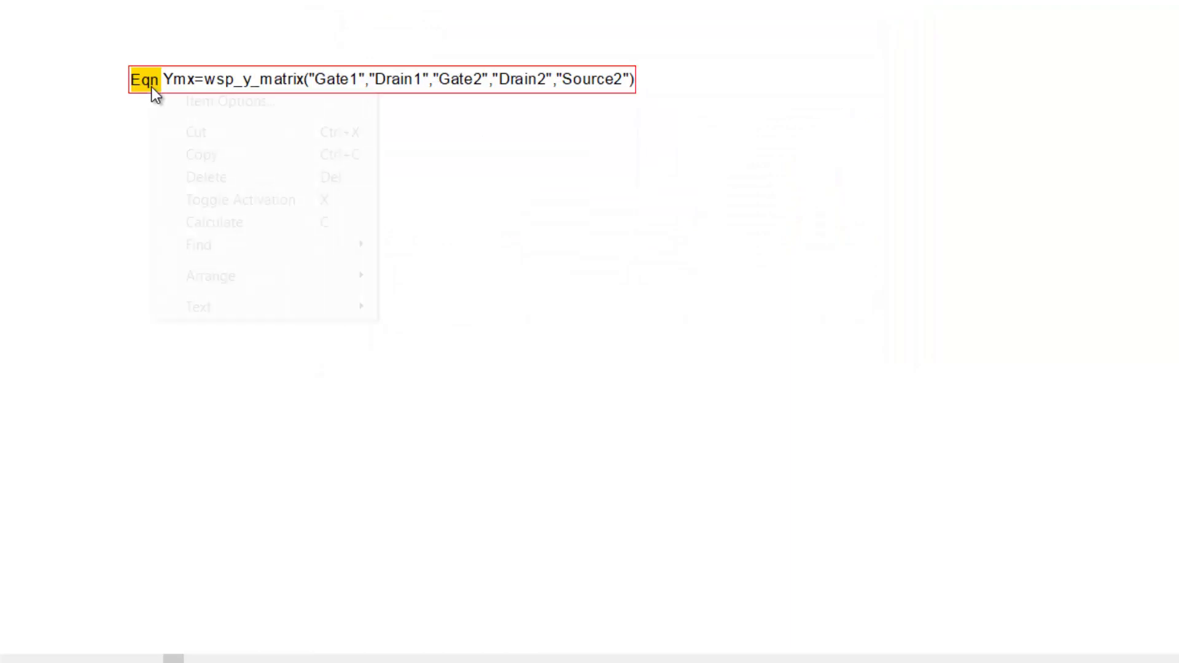
{"action": "left_click", "coordinate": [238, 223]}
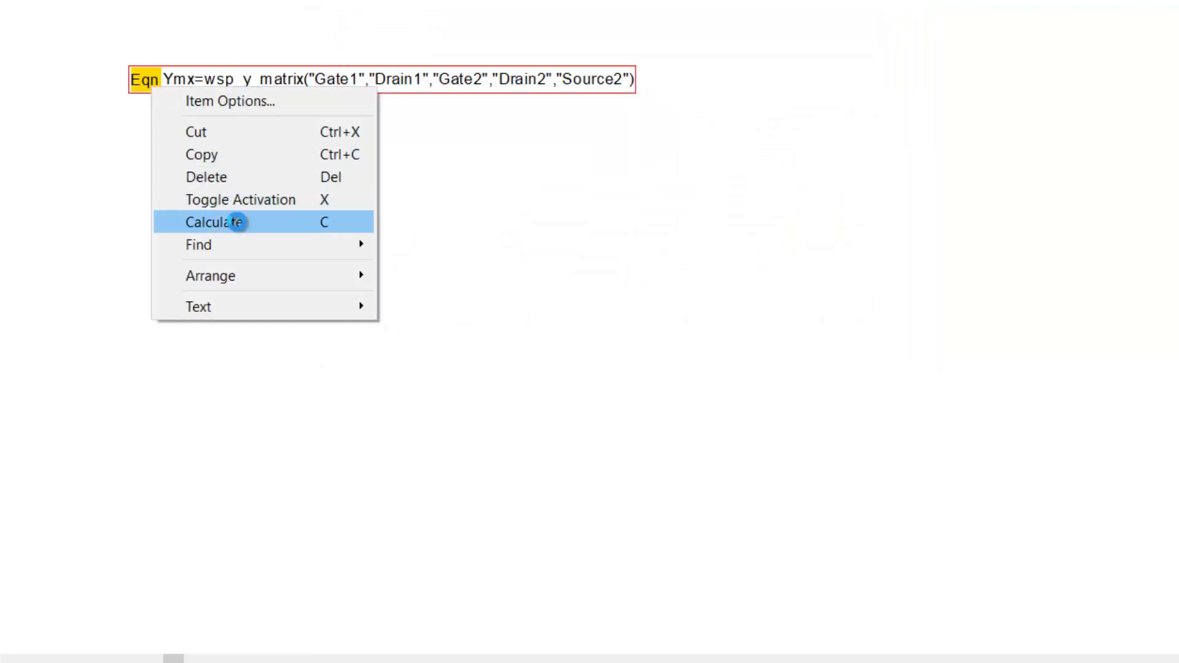
{"action": "left_click", "coordinate": [238, 222]}
Add the ExternalNDF determinant-ratio equation and CheckNDF=encirclements(ExternalNDF).
{"action": "left_click", "coordinate": [146, 139]}
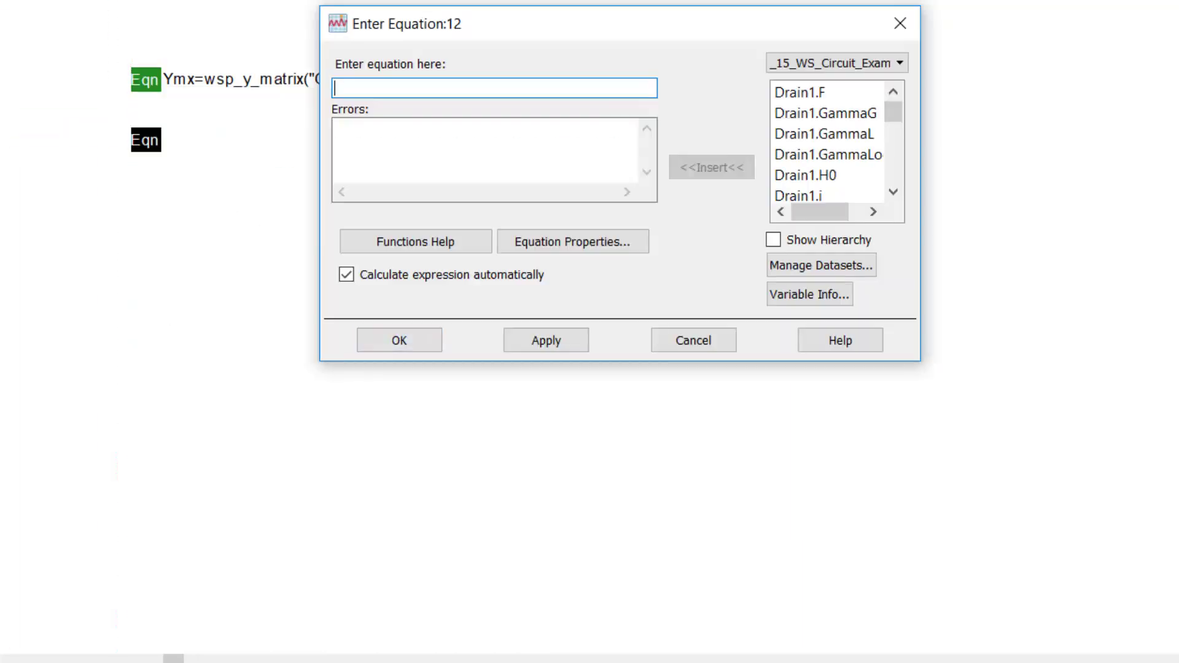
{"action": "type", "text": "ExternalNDF=det"}
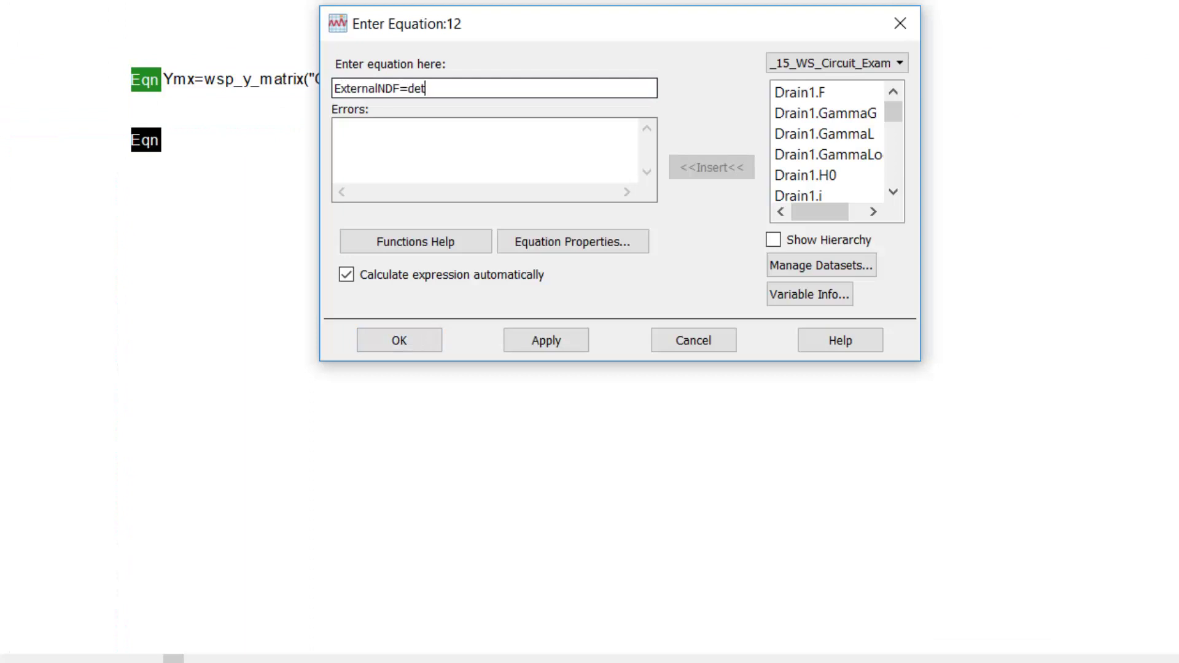
{"action": "type", "text": "(Ymx[1,::])/det"}
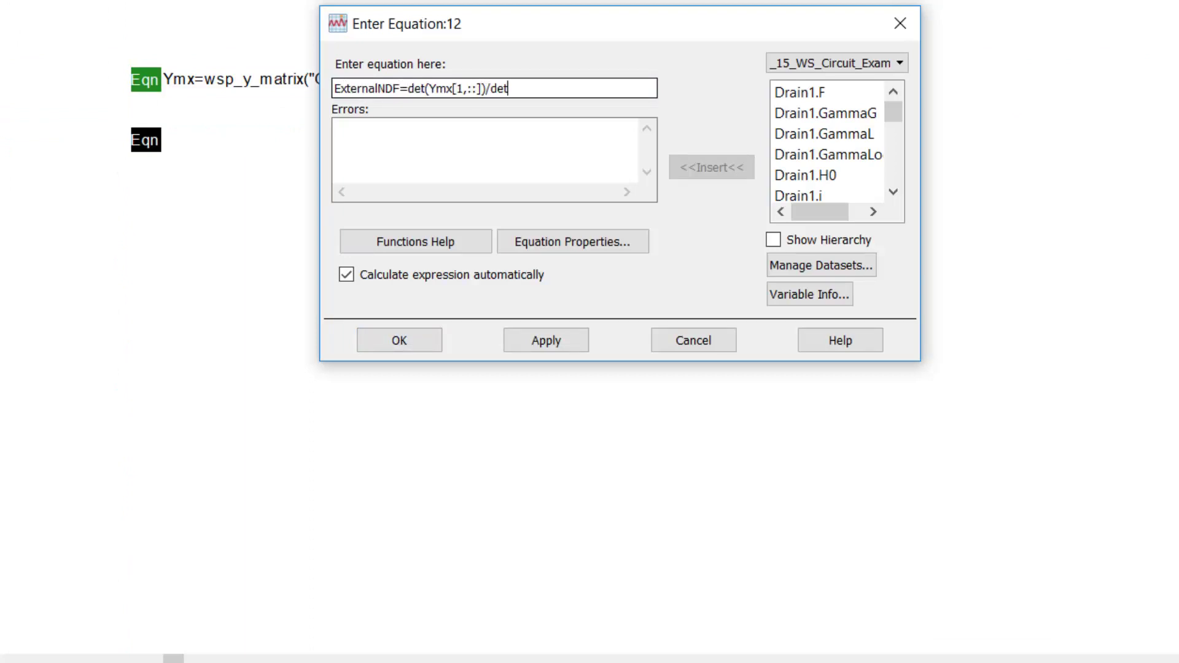
{"action": "type", "text": "(Ymx[0,::])"}
{"action": "left_click", "coordinate": [399, 340]}
{"action": "left_click", "coordinate": [146, 200]}
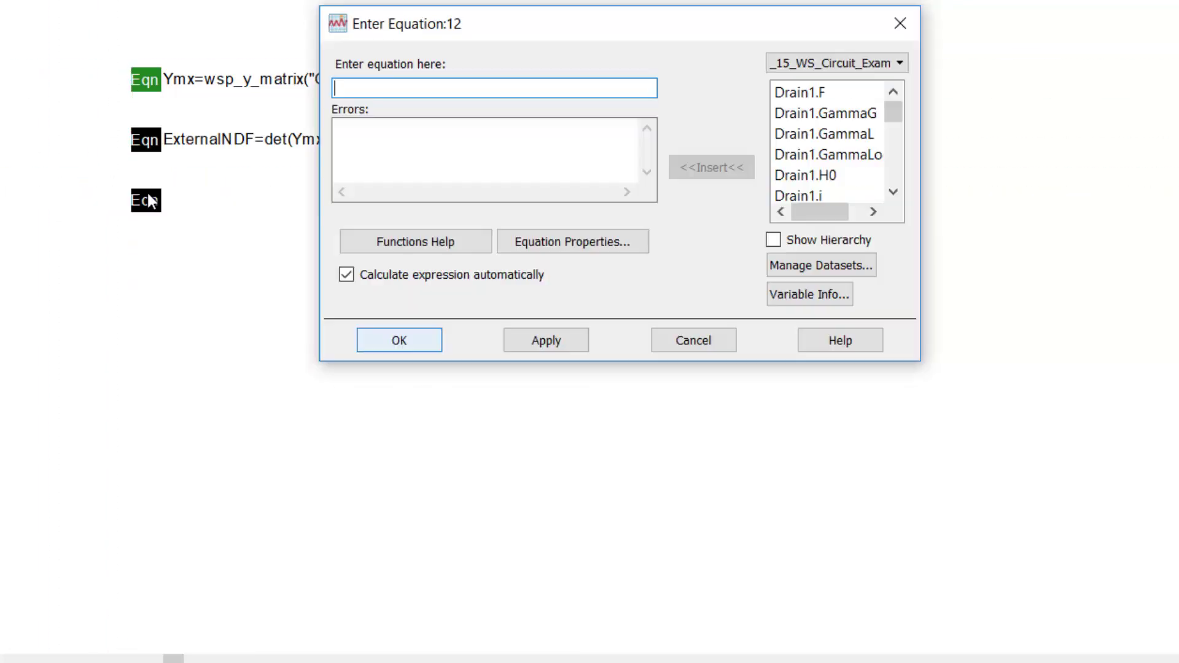
{"action": "type", "text": "CheckNDF=encir"}
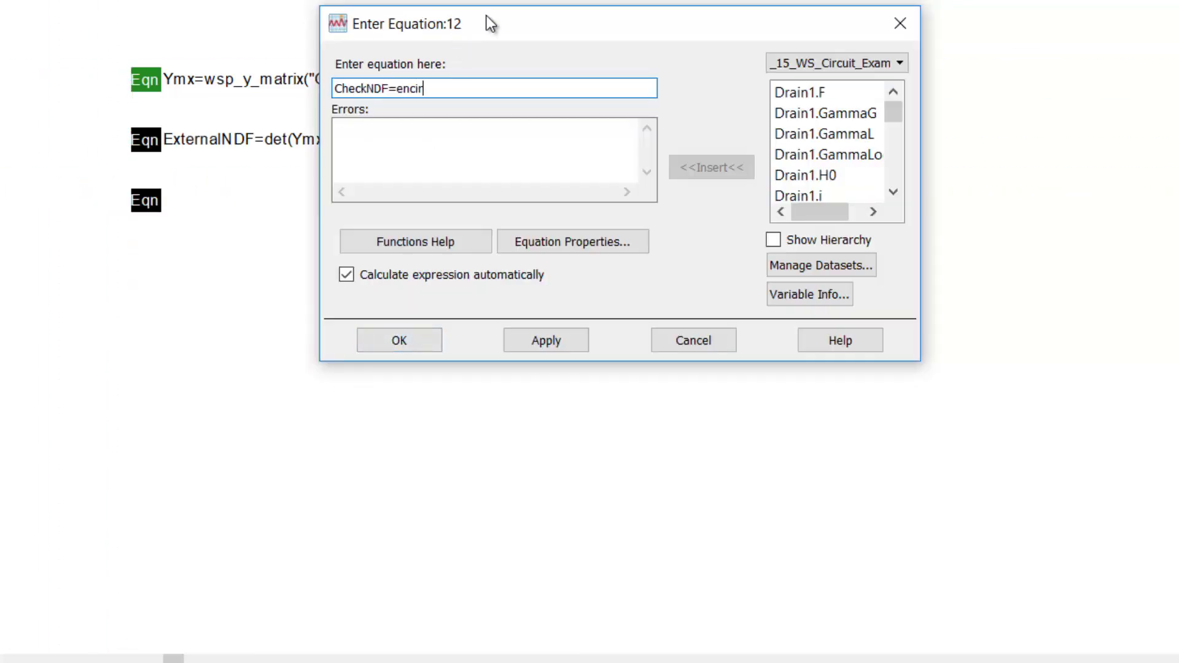
{"action": "type", "text": "clements(ExternalNDF"}
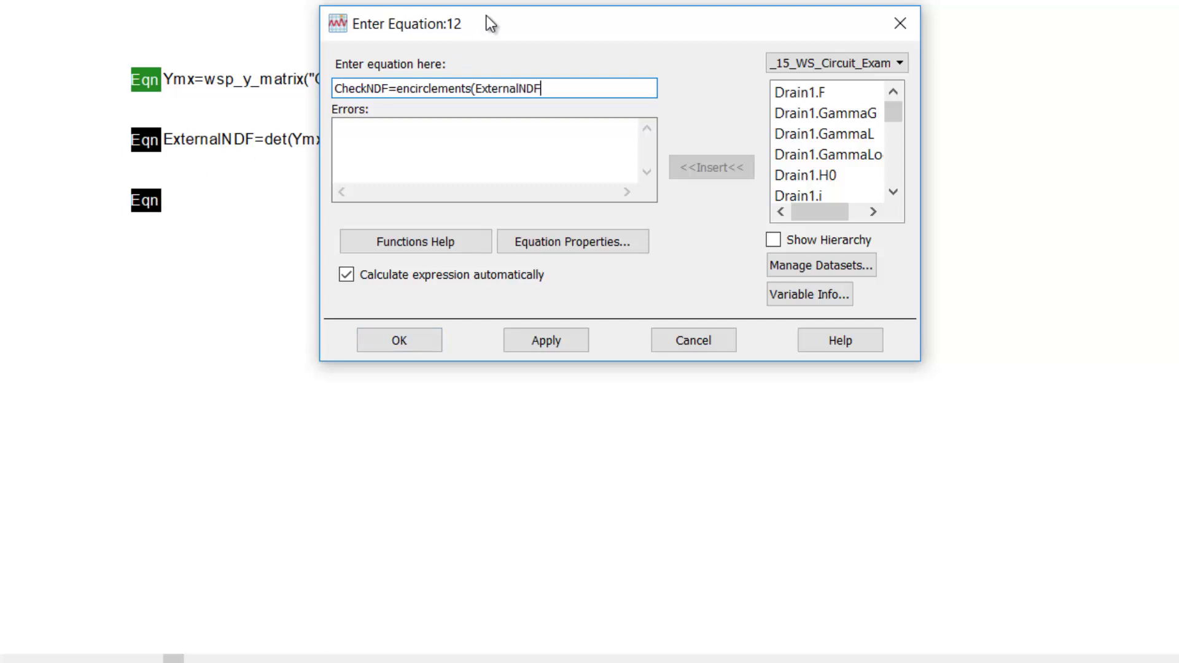
{"action": "type", "text": ")"}
{"action": "key", "text": "Return"}
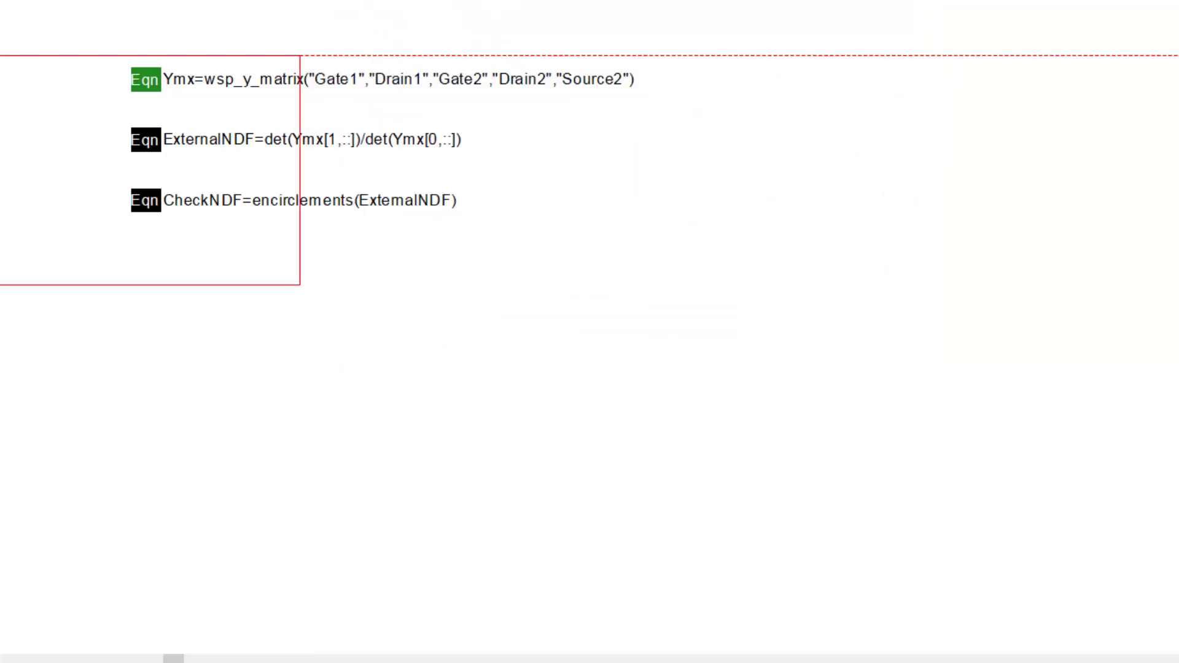
Place a rectangular CheckNDF-versus-frequency plot below the stability equations.
{"action": "left_click", "coordinate": [141, 249]}
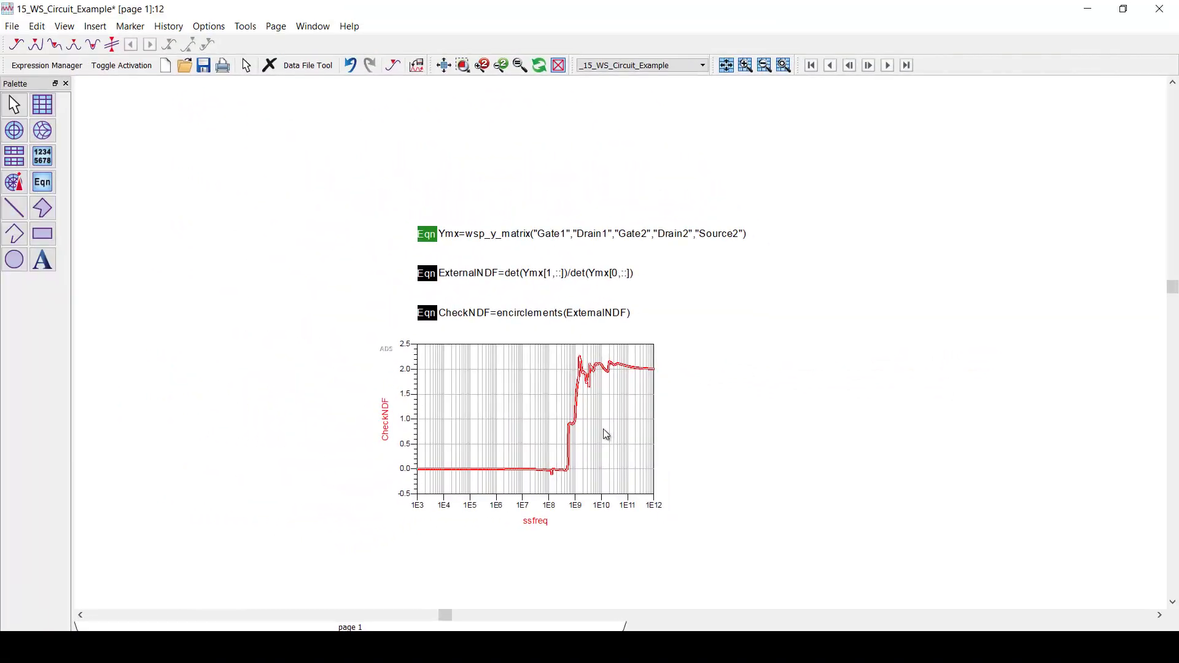
Change the VAR4 input power Pin from 13 to 27.
{"action": "left_click", "coordinate": [1085, 13]}
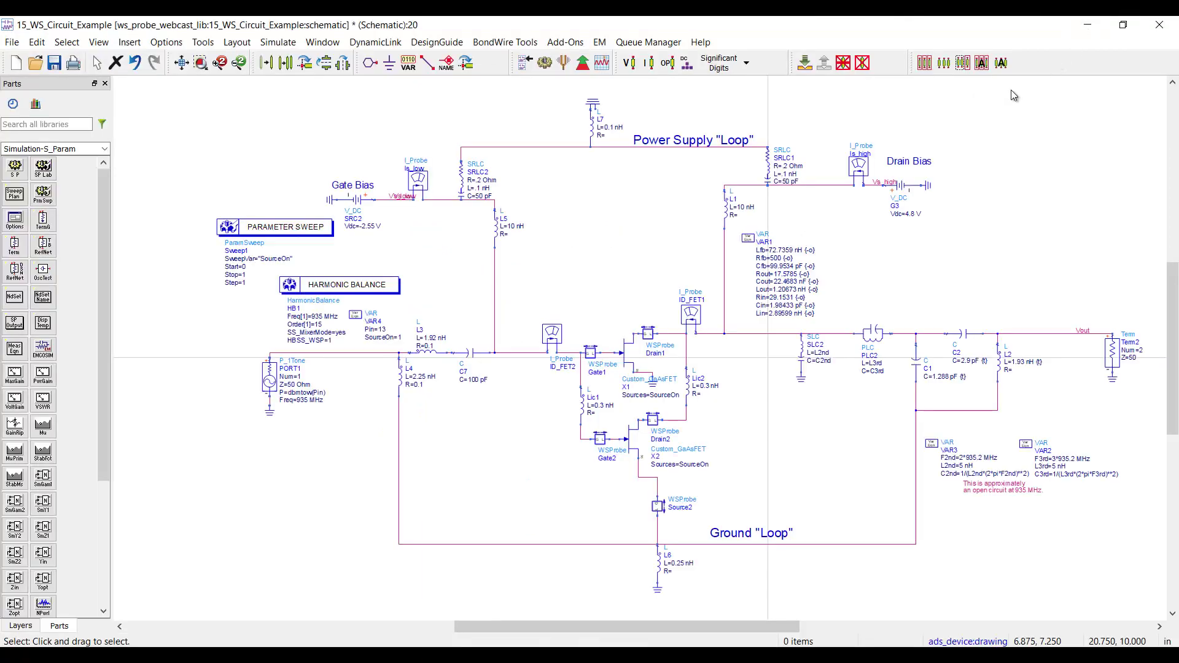
{"action": "scroll", "coordinate": [395, 311], "scroll_direction": "up", "scroll_amount": 1}
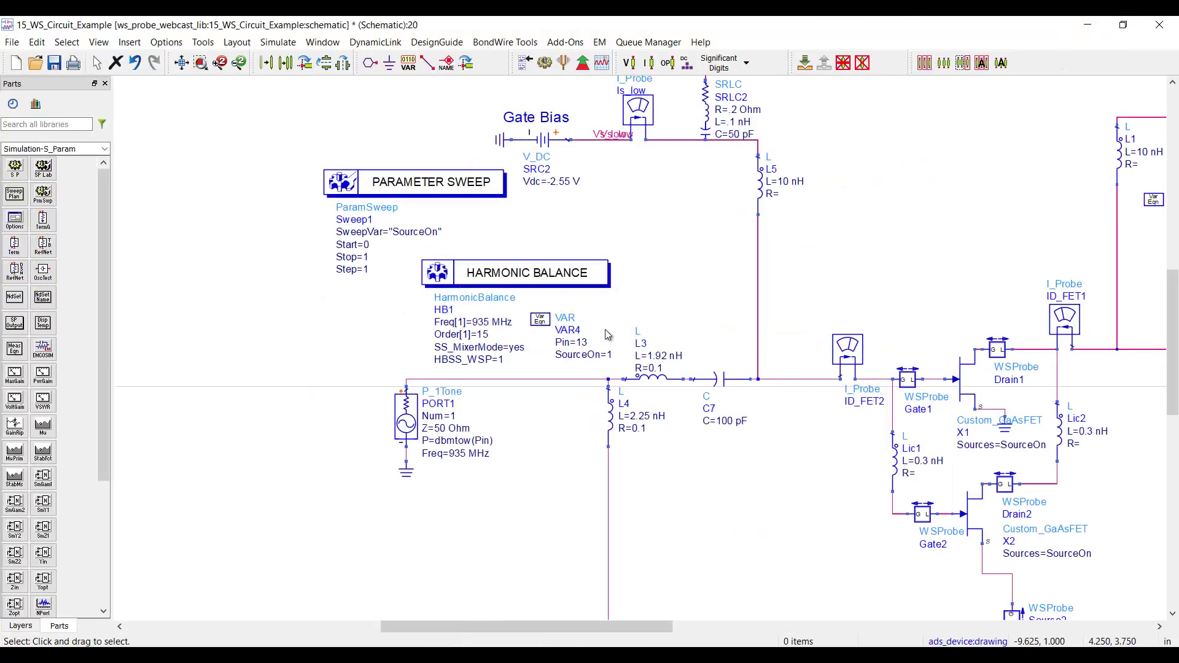
{"action": "scroll", "coordinate": [395, 312], "scroll_direction": "up", "scroll_amount": 1}
{"action": "double_click", "coordinate": [591, 355]}
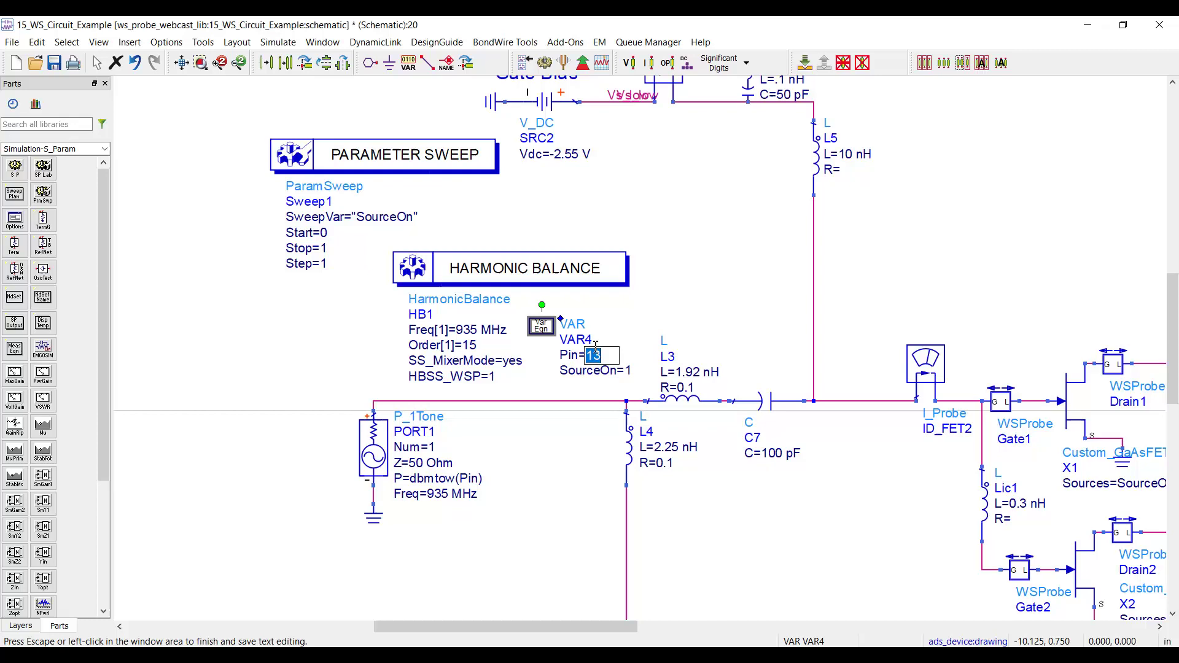
{"action": "type", "text": "27"}
{"action": "left_click", "coordinate": [655, 319]}
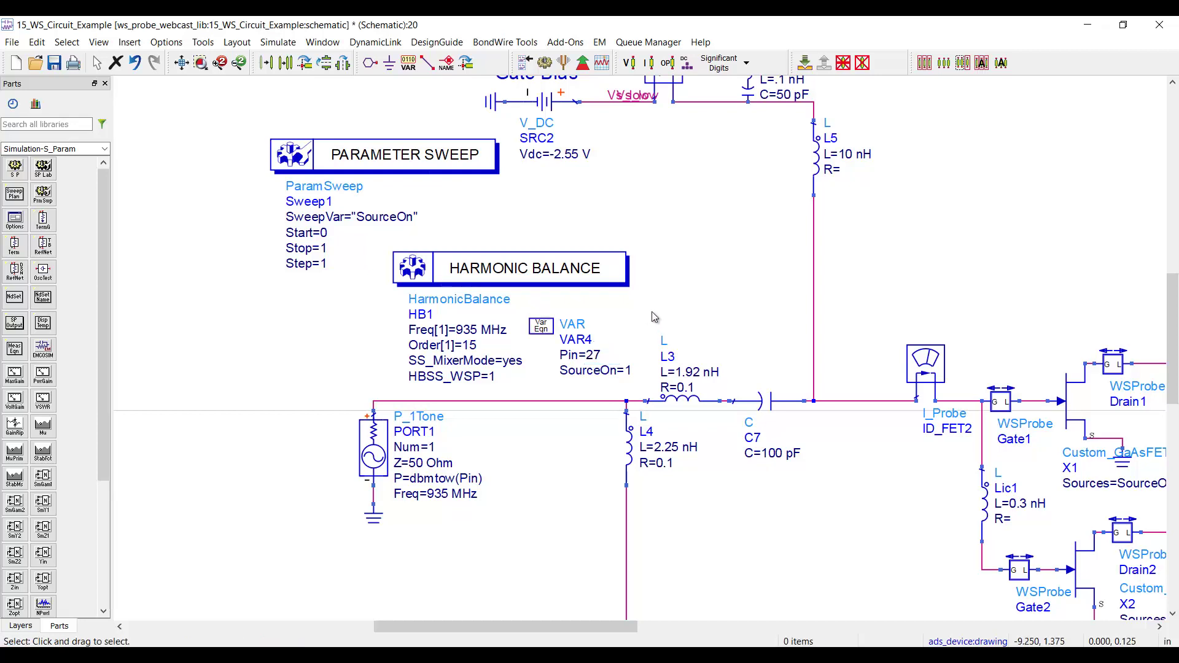
{"action": "scroll", "coordinate": [801, 348], "scroll_direction": "down", "scroll_amount": 1}
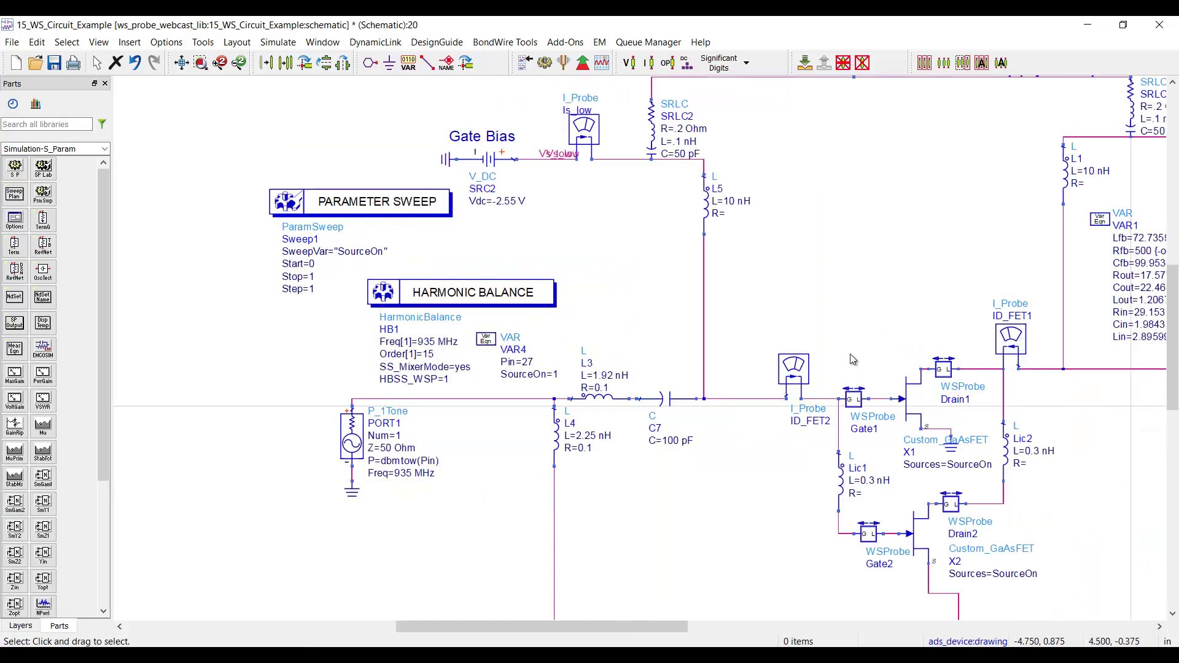
{"action": "scroll", "coordinate": [865, 355], "scroll_direction": "down", "scroll_amount": 1}
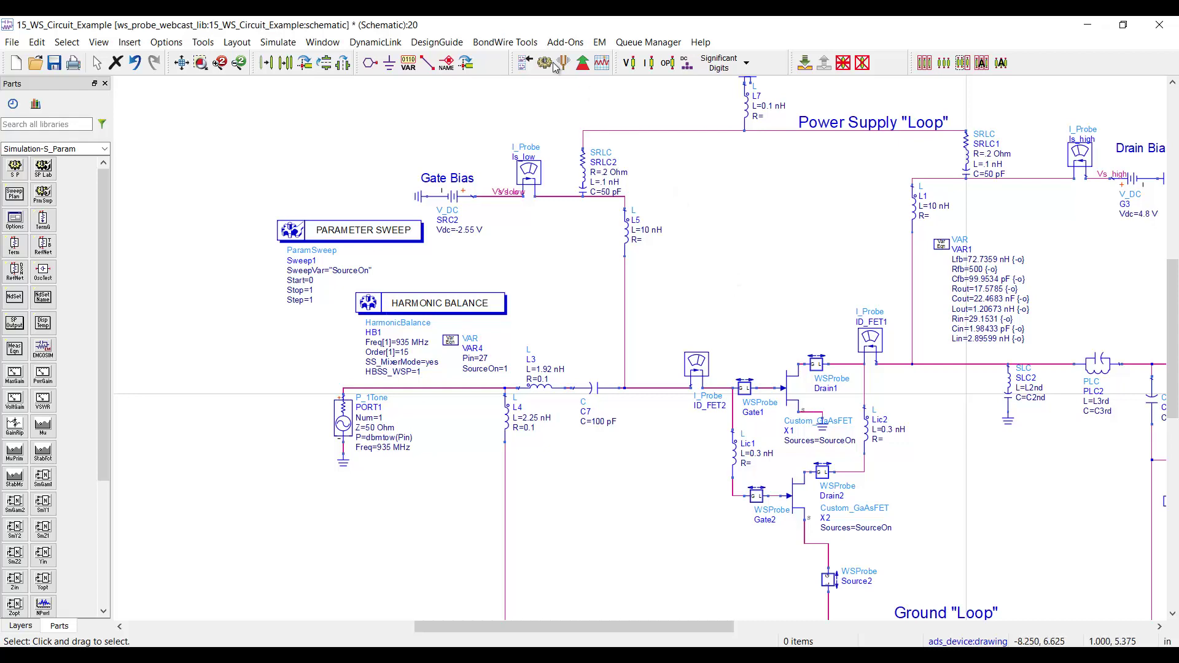
Recalculate the Ymx equation so CheckNDF updates for Pin 27.
{"action": "left_click", "coordinate": [356, 159]}
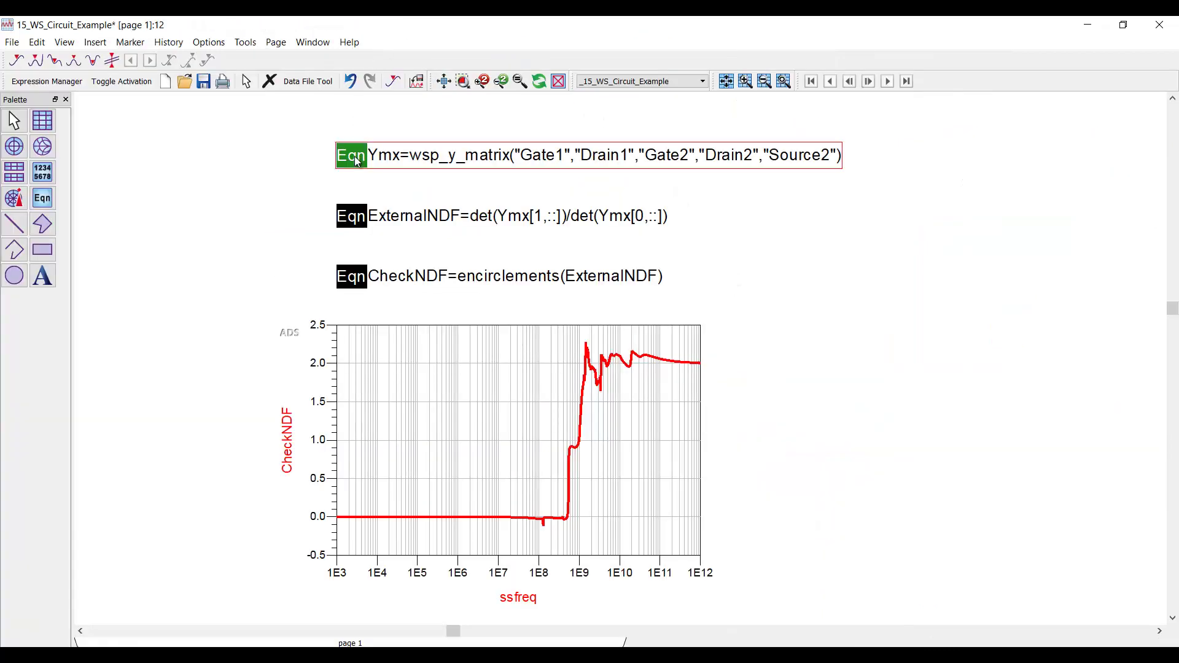
{"action": "right_click", "coordinate": [356, 160]}
{"action": "left_click", "coordinate": [415, 244]}
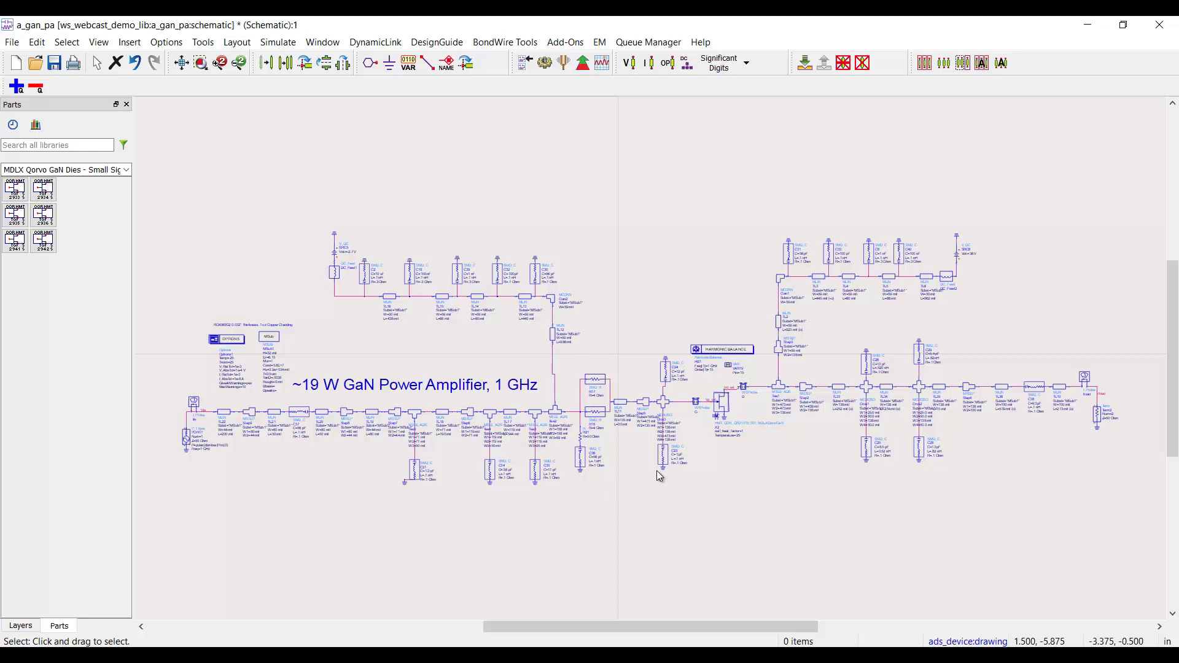
Open transistor X2's instance parameters and close them without changes.
{"action": "left_click", "coordinate": [729, 412]}
{"action": "double_click", "coordinate": [730, 412]}
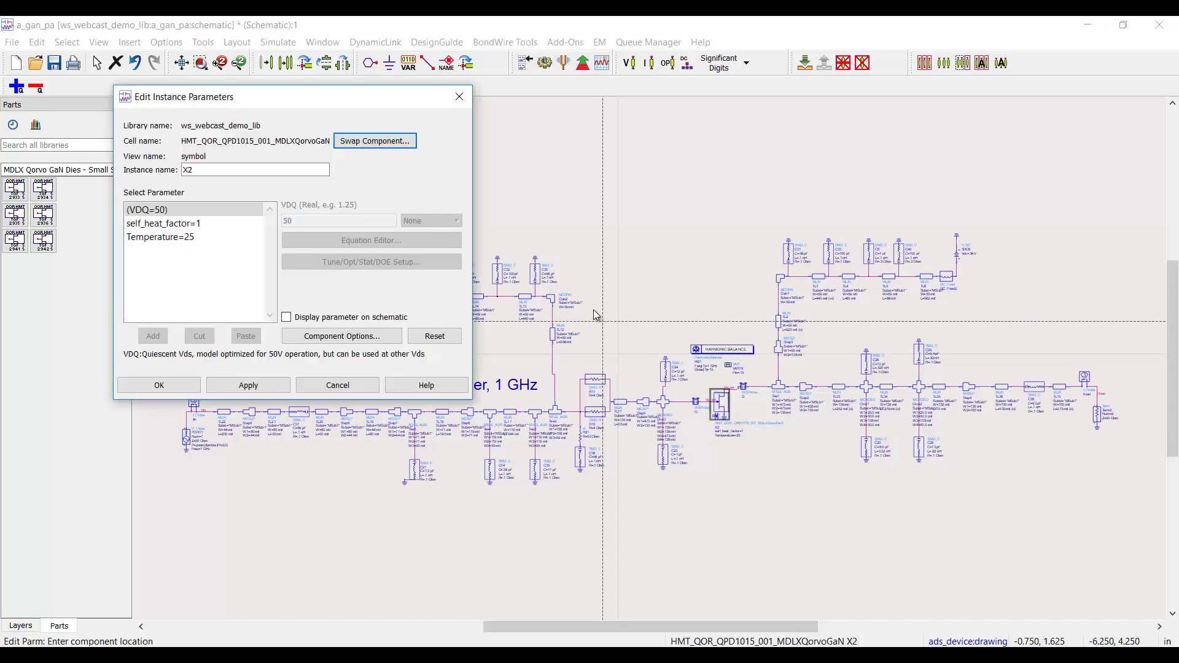
{"action": "left_click", "coordinate": [459, 97]}
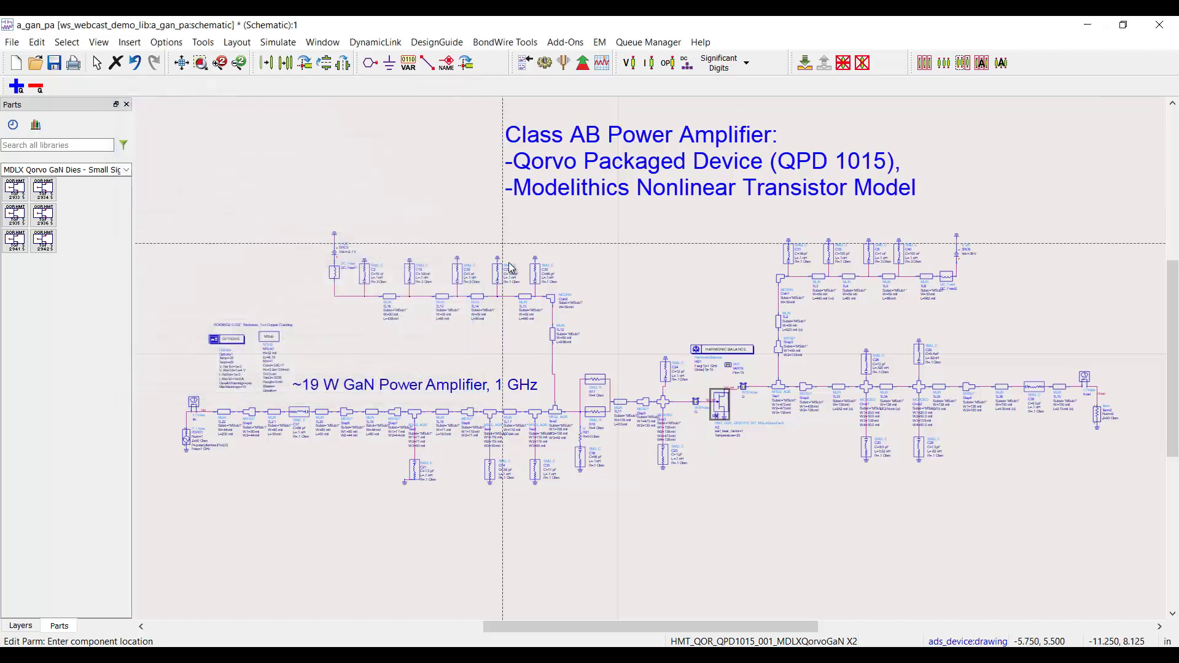
{"action": "key", "text": "Escape"}
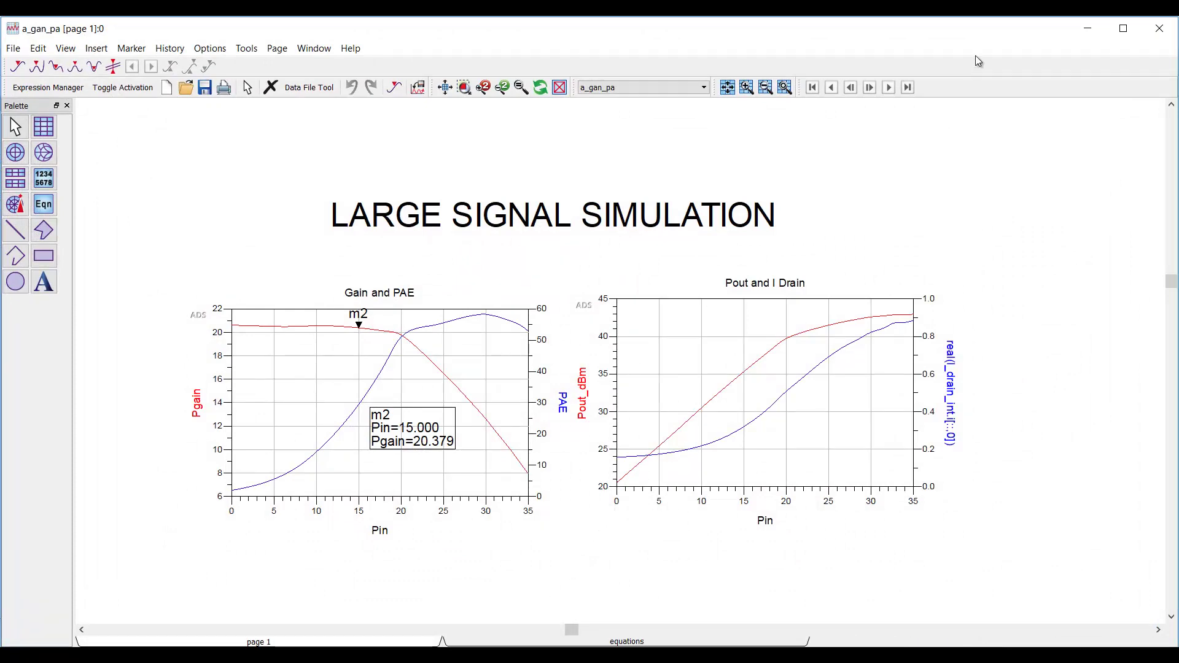
On the GaN schematic, select R18, then the 54 bias-network components, then deselect.
{"action": "left_click", "coordinate": [1086, 28]}
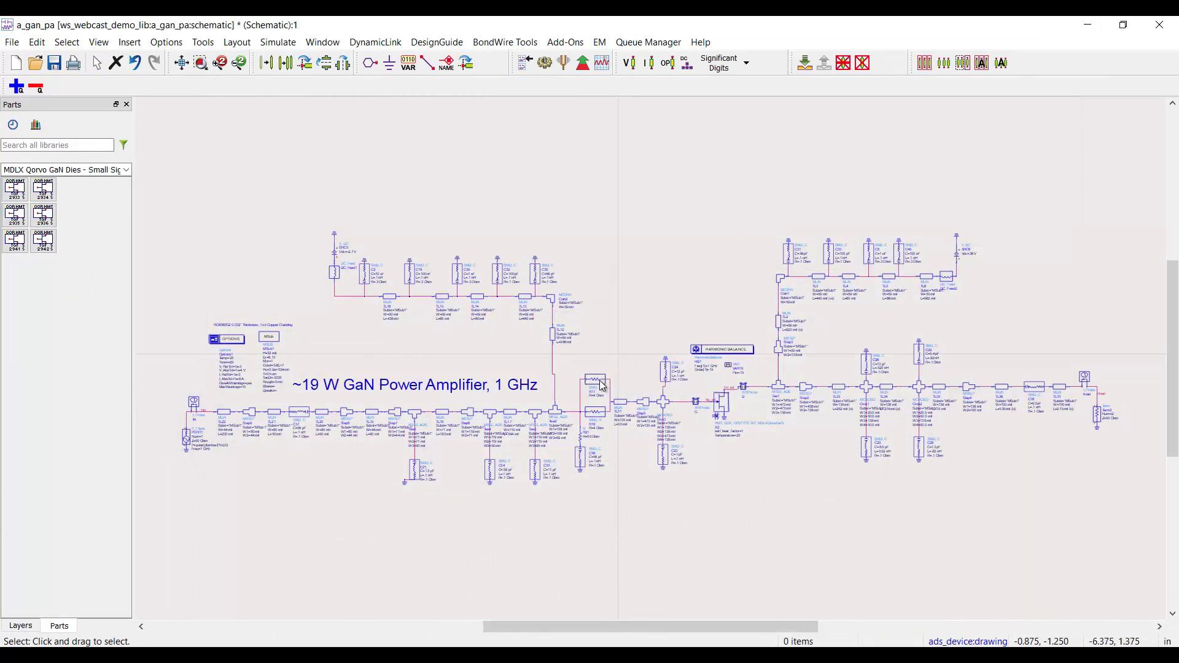
{"action": "left_click", "coordinate": [595, 410]}
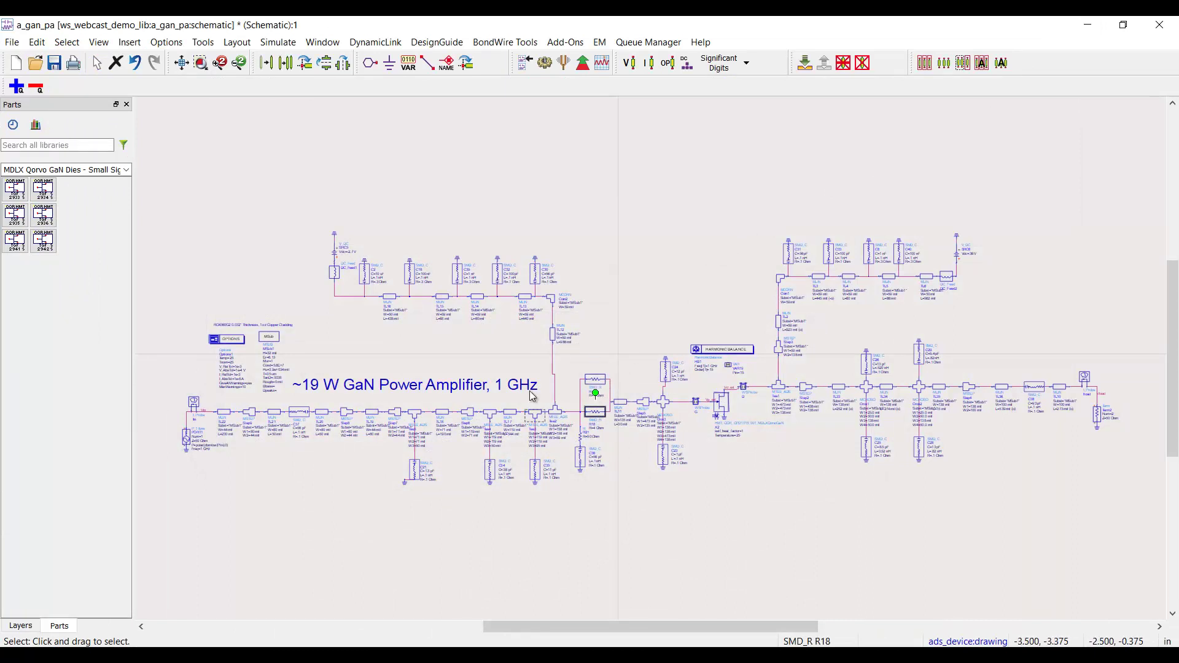
{"action": "left_click_drag", "start_coordinate": [350, 230], "coordinate": [935, 326]}
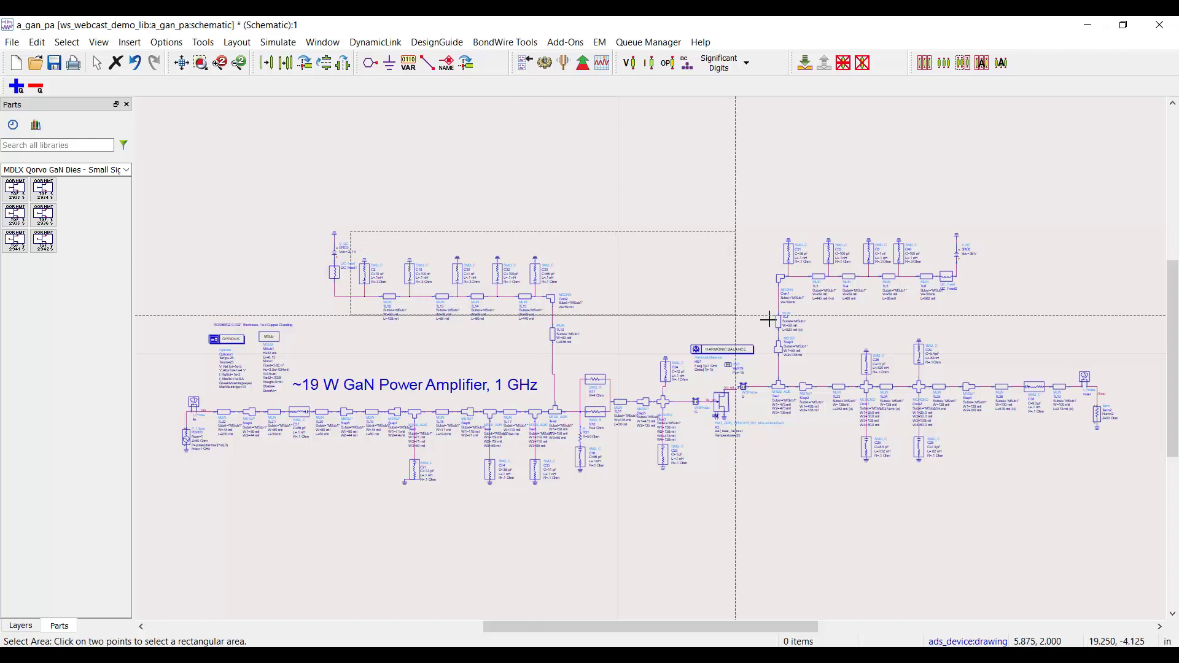
{"action": "left_click", "coordinate": [935, 326]}
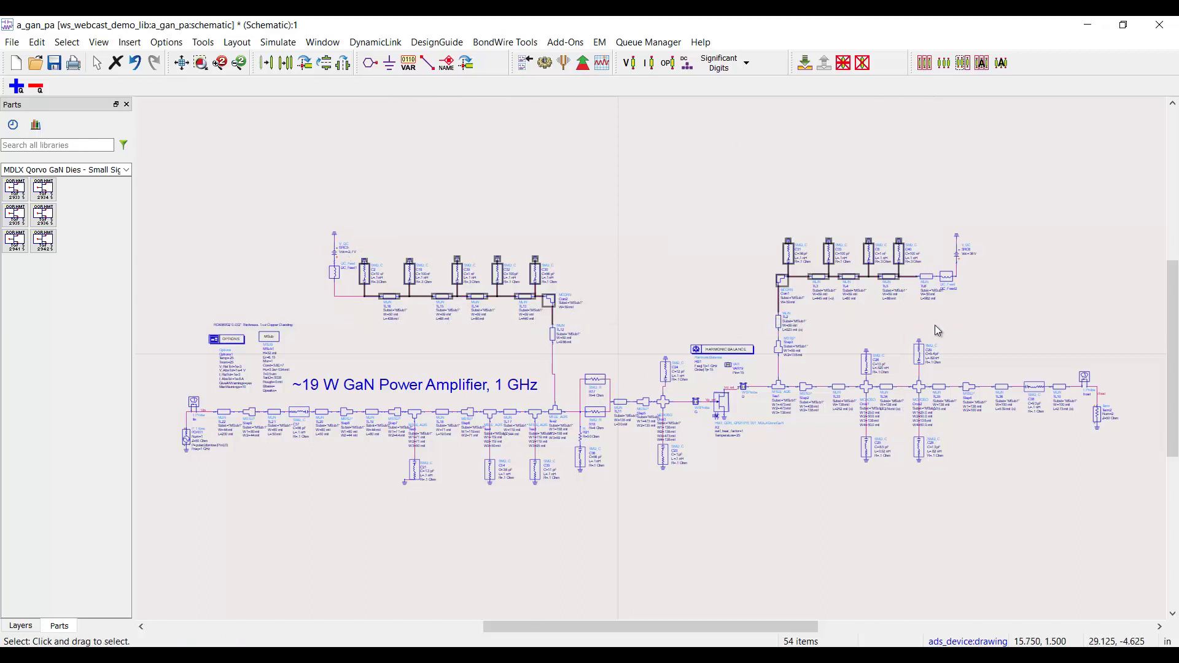
{"action": "left_click", "coordinate": [761, 345]}
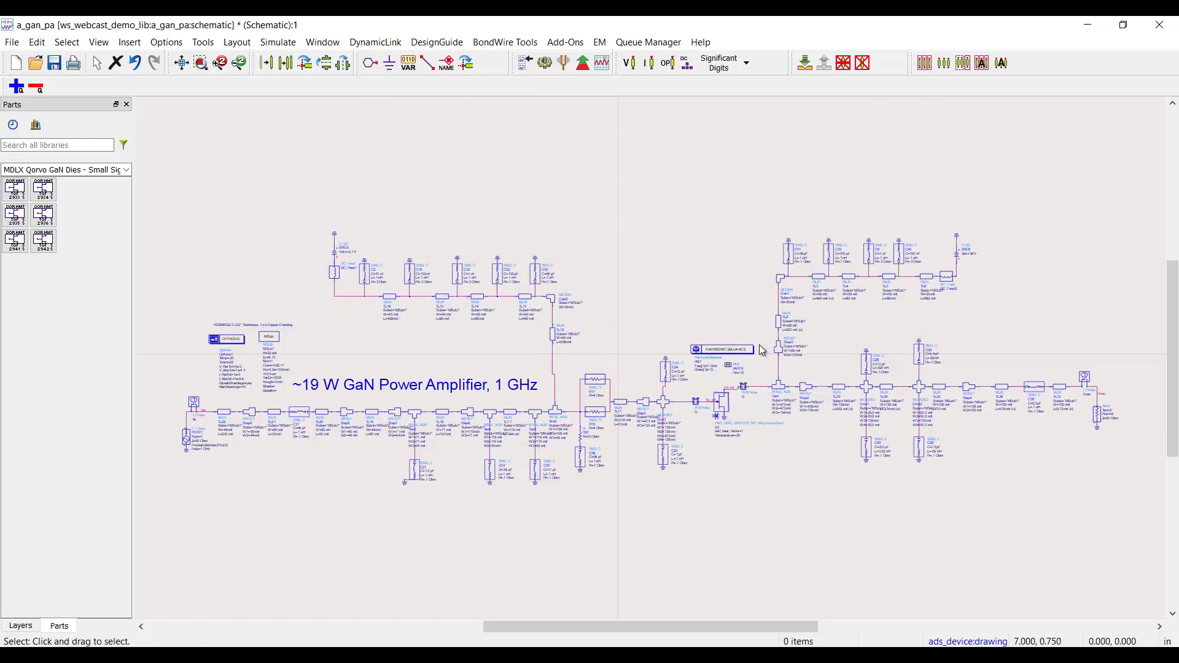
{"action": "scroll", "coordinate": [712, 394], "scroll_direction": "up", "scroll_amount": 2}
{"action": "scroll", "coordinate": [655, 366], "scroll_direction": "up", "scroll_amount": 2}
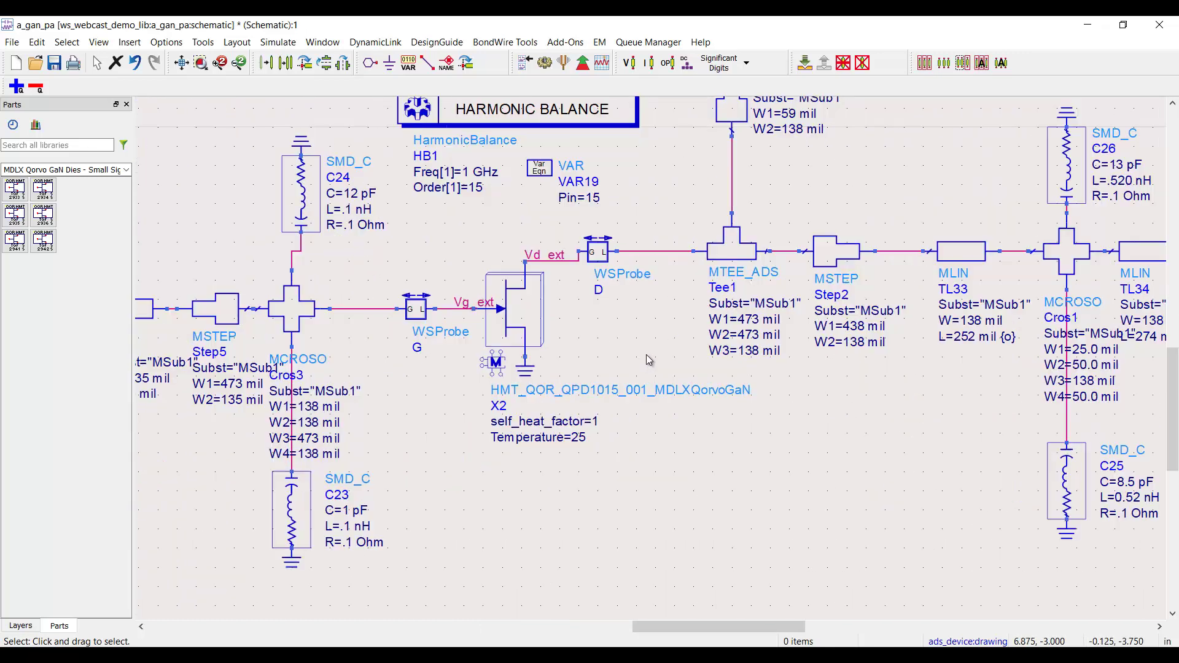
Inspect the parameters of WSProbe G, then close them.
{"action": "double_click", "coordinate": [414, 312]}
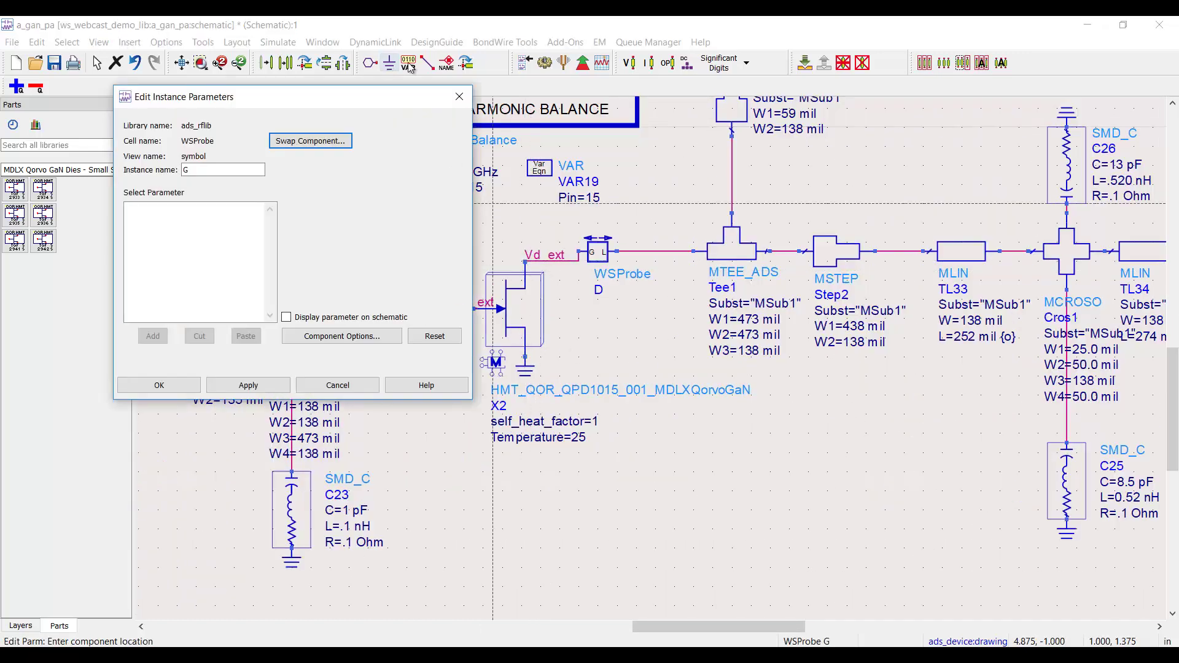
{"action": "left_click", "coordinate": [458, 97]}
{"action": "scroll", "coordinate": [498, 114], "scroll_direction": "down", "scroll_amount": 1}
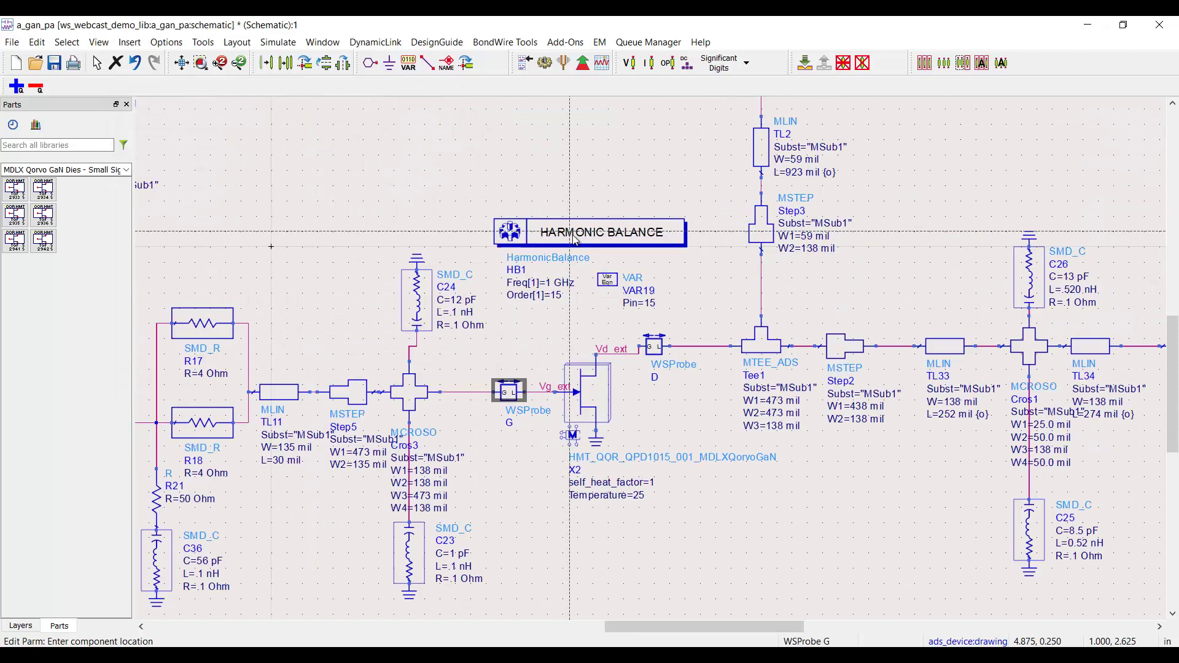
{"action": "key", "text": "Escape"}
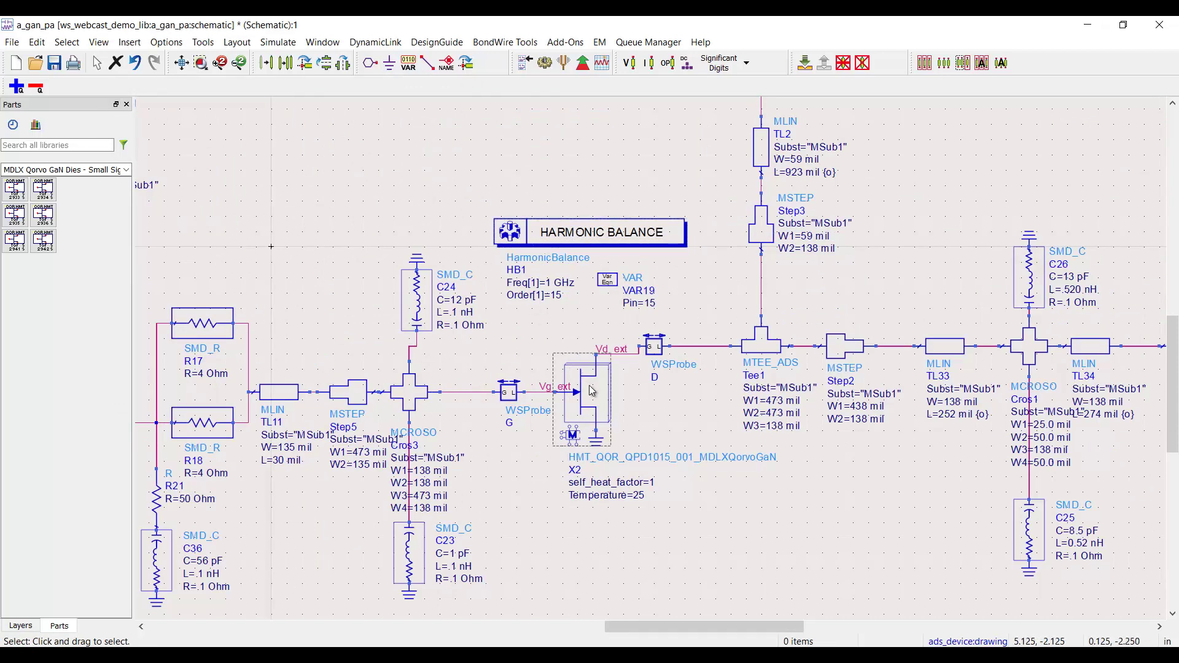
Inspect the parameters of transistor X2, then close them.
{"action": "double_click", "coordinate": [592, 394]}
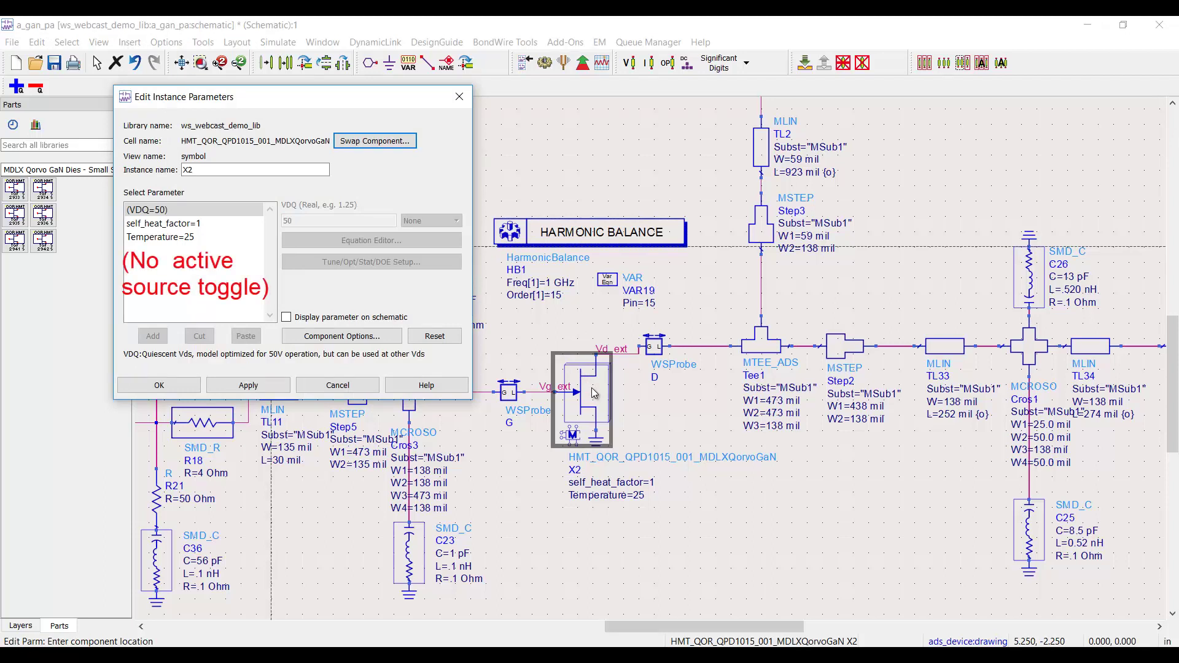
{"action": "left_click", "coordinate": [460, 96]}
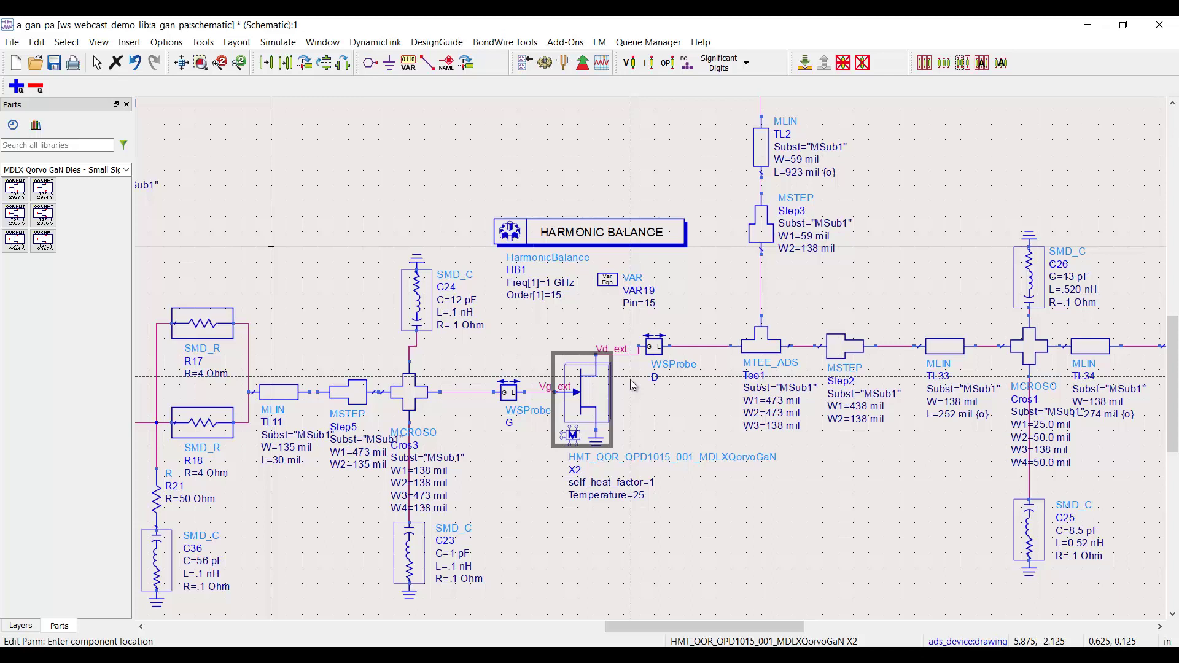
{"action": "key", "text": "Escape"}
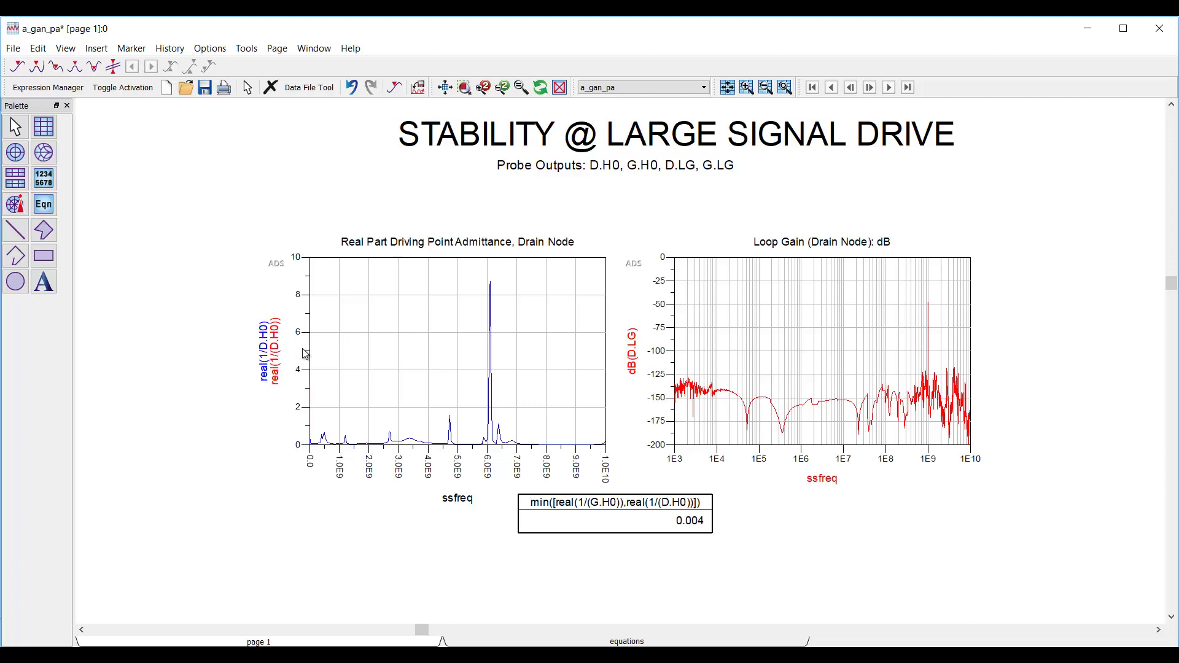
Review the minimum admittance readout and Loop Gain trace, then minimize the a_gan_pa data display.
{"action": "left_click", "coordinate": [577, 526]}
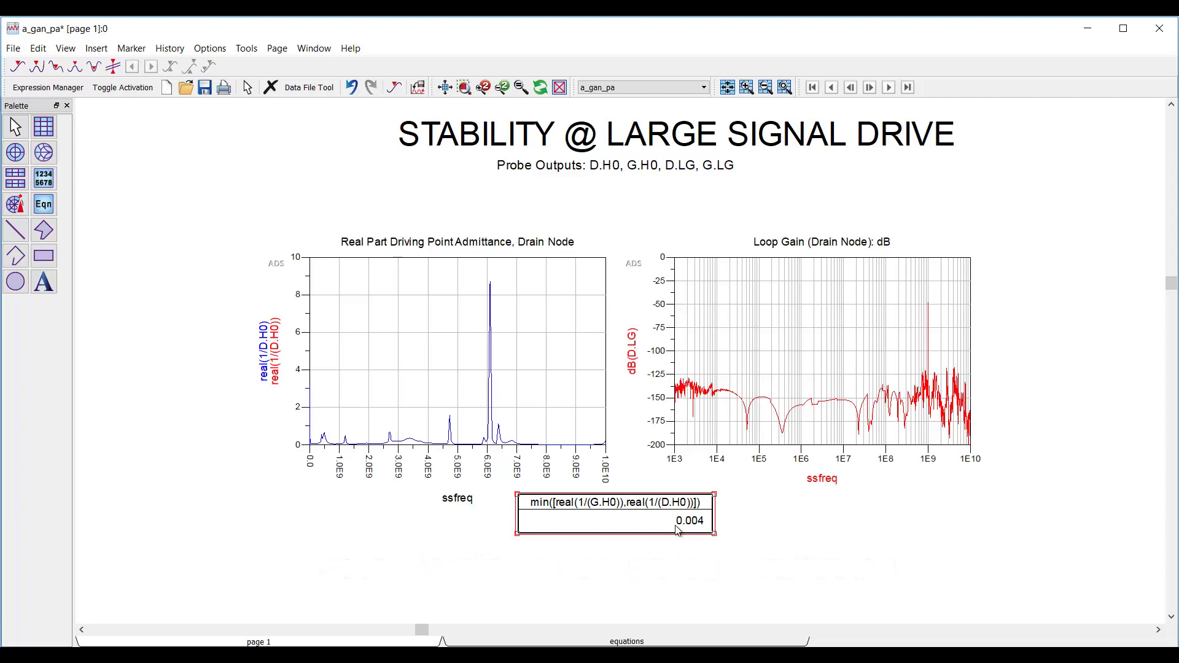
{"action": "left_click", "coordinate": [739, 422]}
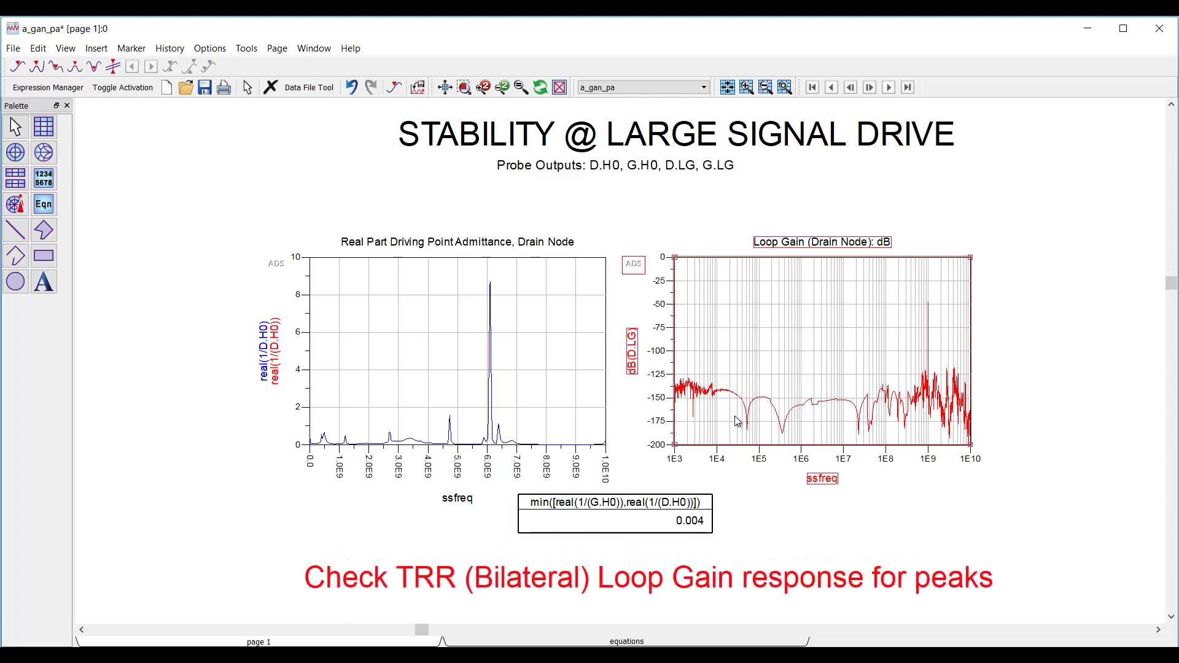
{"action": "left_click", "coordinate": [740, 405]}
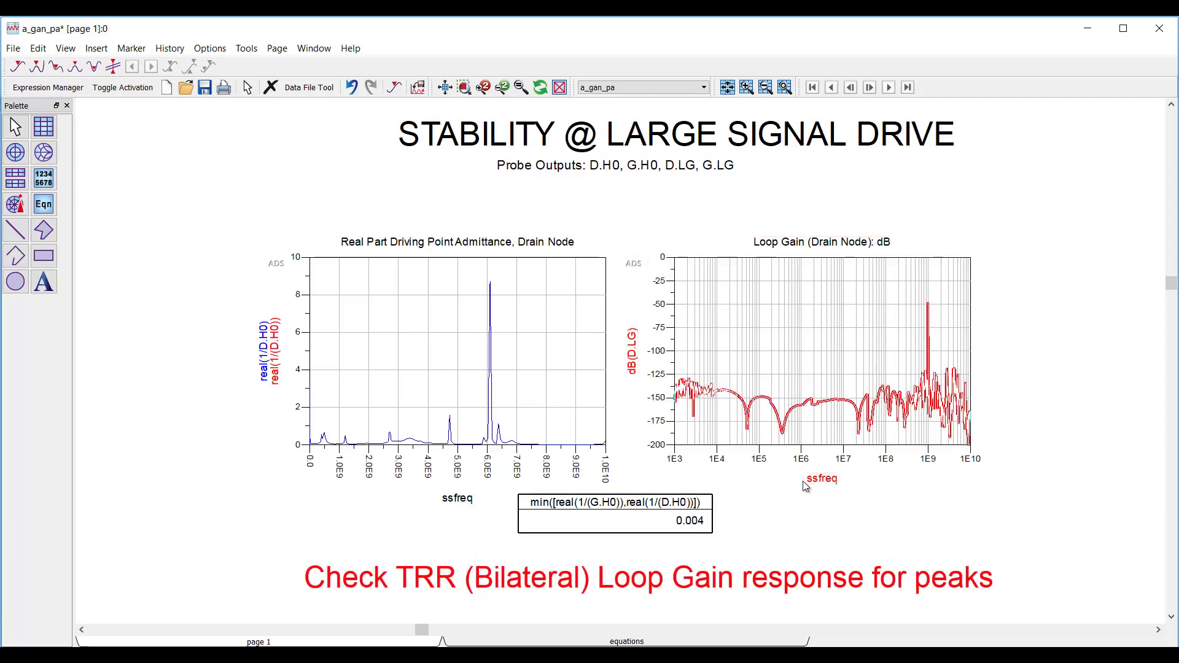
{"action": "left_click", "coordinate": [766, 482]}
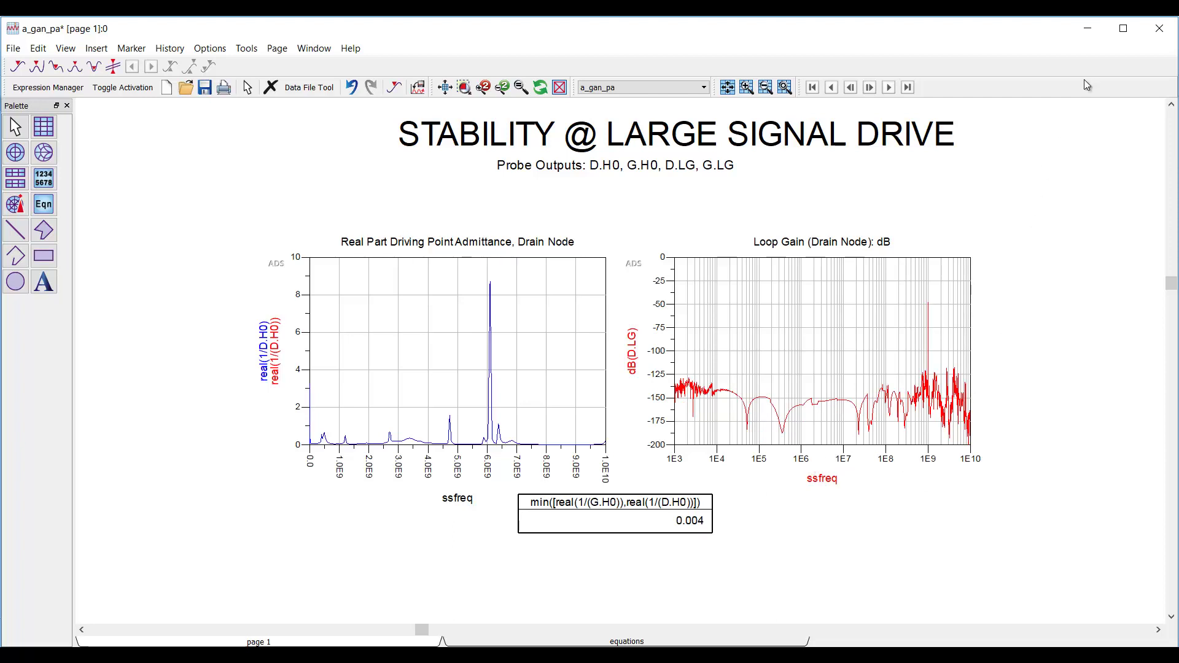
{"action": "left_click", "coordinate": [1086, 30]}
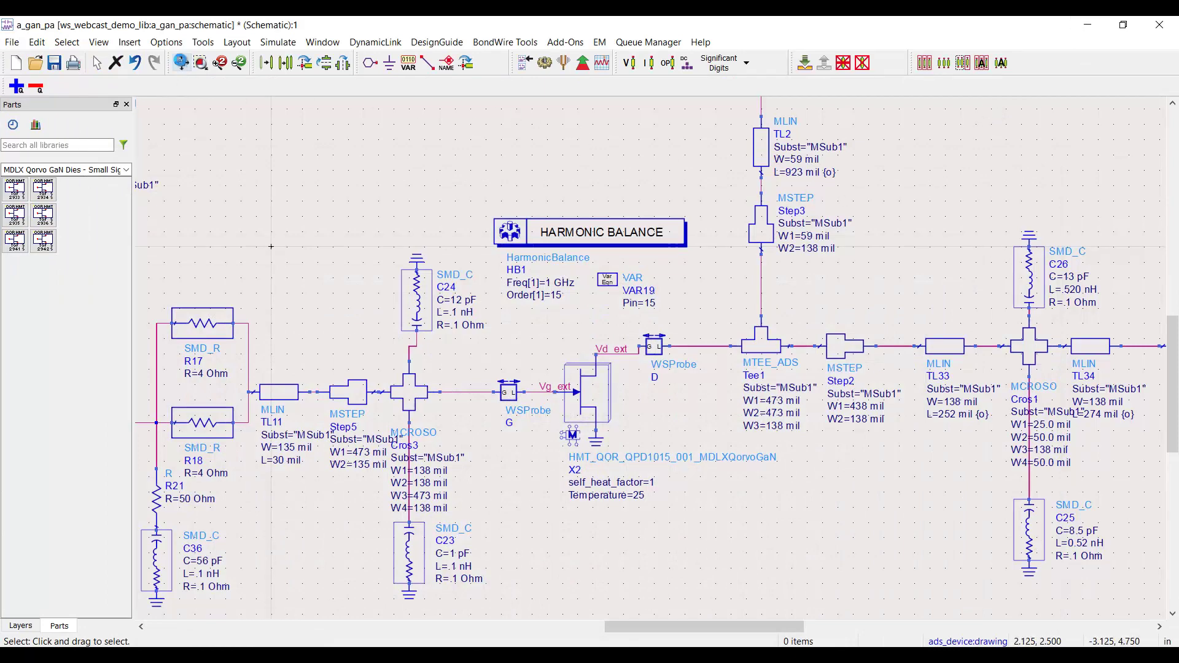
Fit the whole GaN amplifier schematic in view, then minimize ADS to reveal RFPro.
{"action": "left_click", "coordinate": [182, 63]}
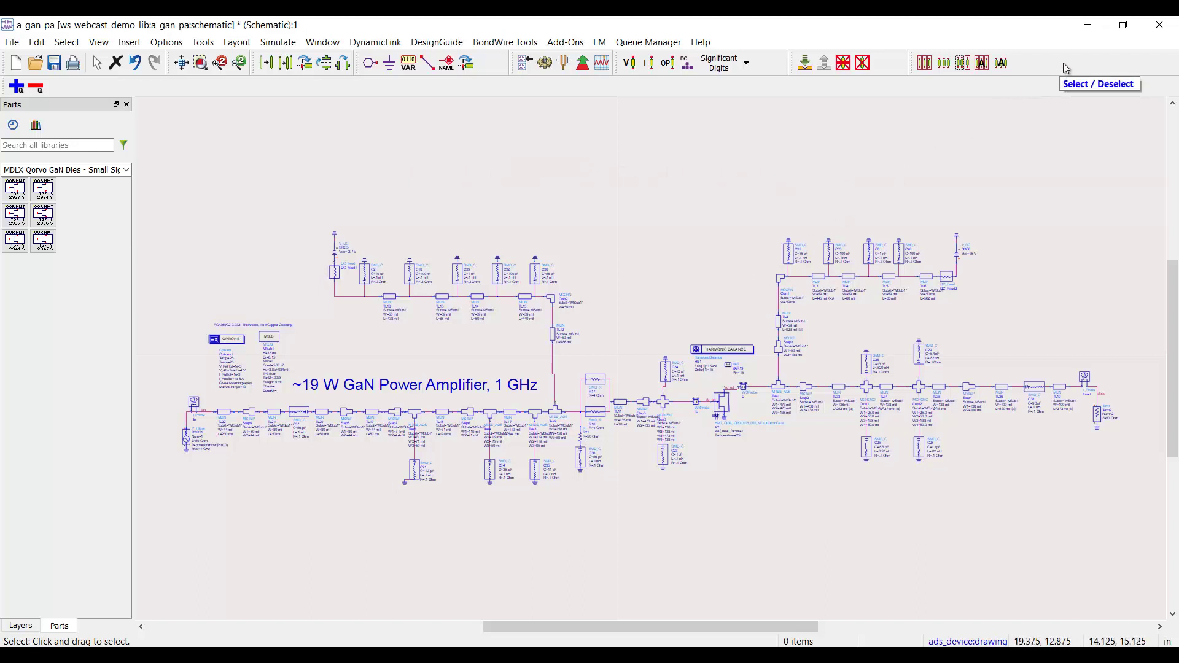
{"action": "left_click", "coordinate": [1091, 27]}
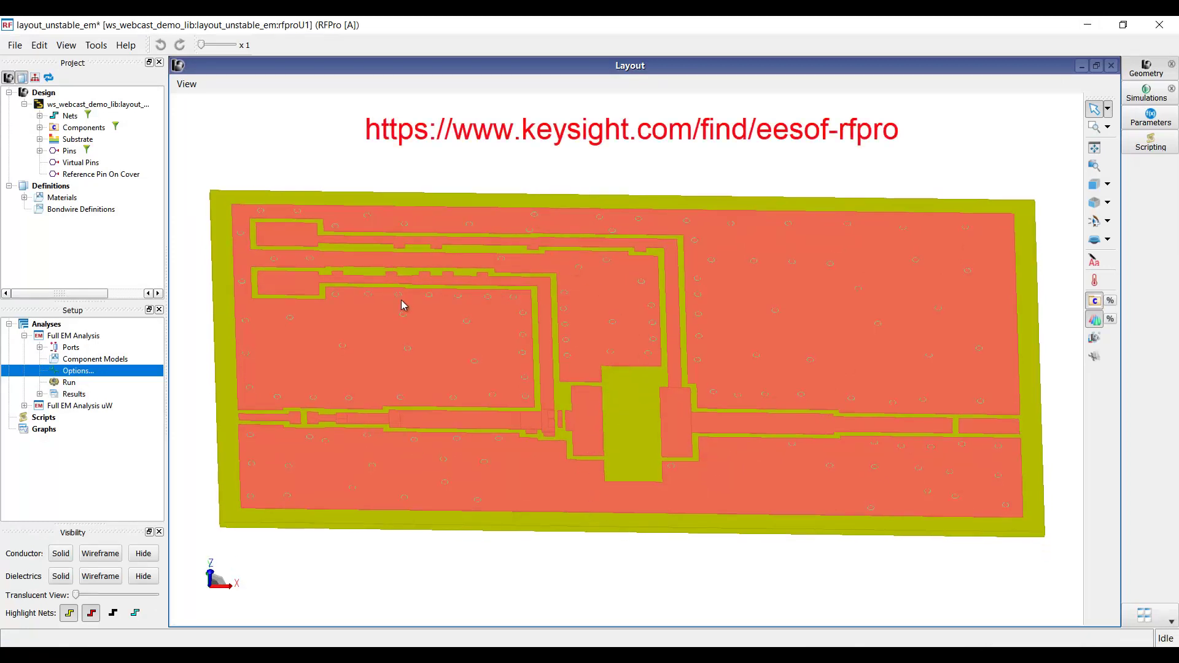
Confirm the Full EM Analysis frequency plans and generate its subcircuit into the existing layout_unstable_em cell.
{"action": "double_click", "coordinate": [85, 371]}
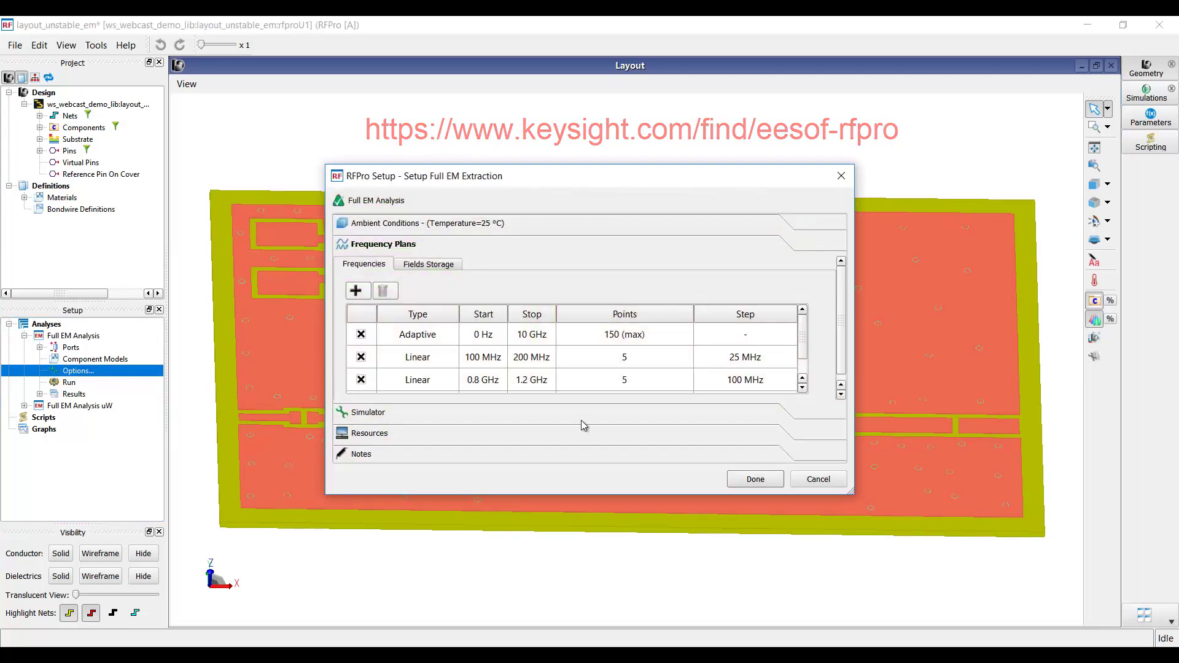
{"action": "left_click", "coordinate": [756, 481]}
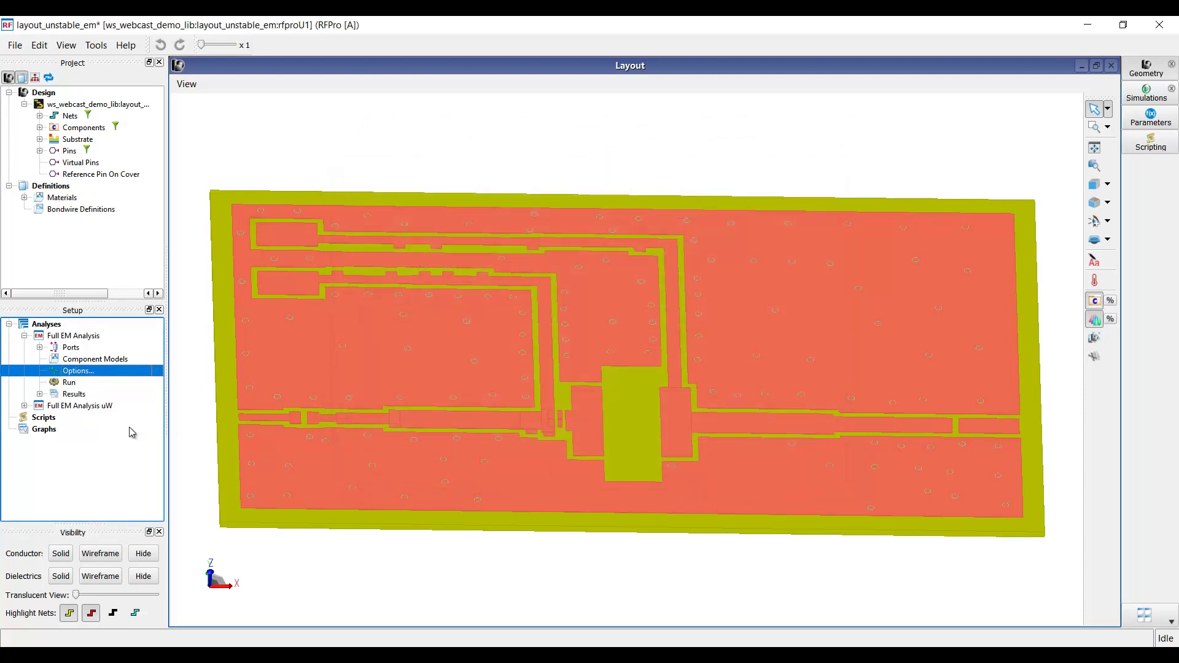
{"action": "left_click", "coordinate": [40, 395]}
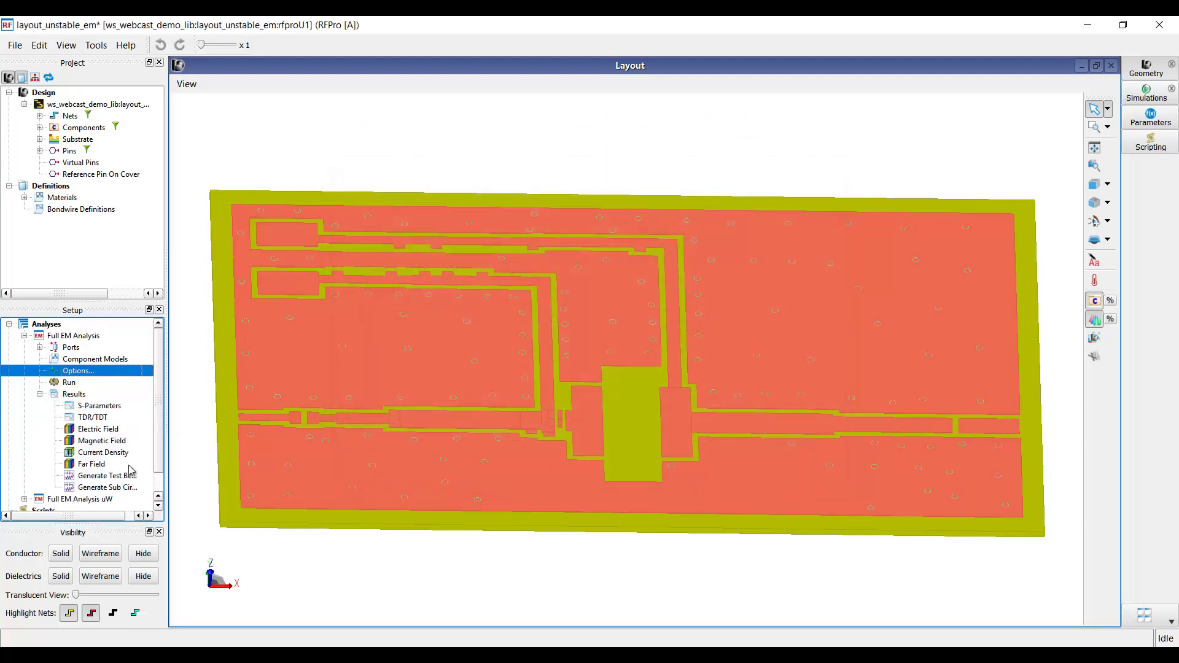
{"action": "scroll", "coordinate": [129, 470], "scroll_direction": "down", "scroll_amount": 1}
{"action": "left_click_drag", "start_coordinate": [166, 485], "coordinate": [207, 482]}
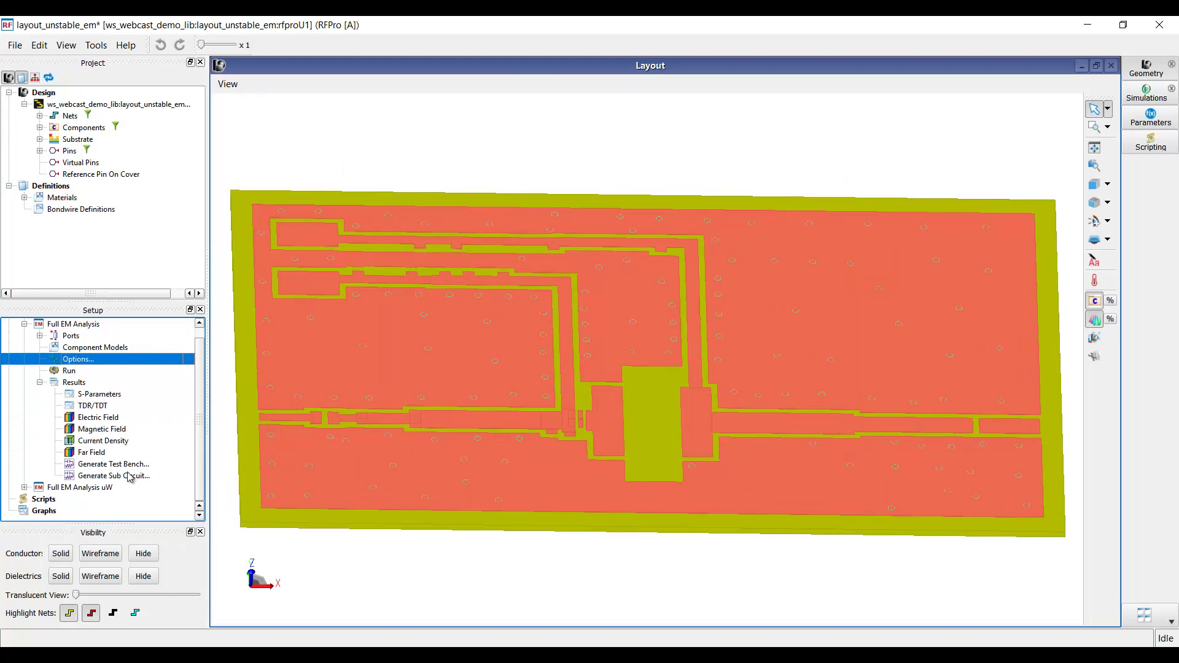
{"action": "double_click", "coordinate": [130, 477]}
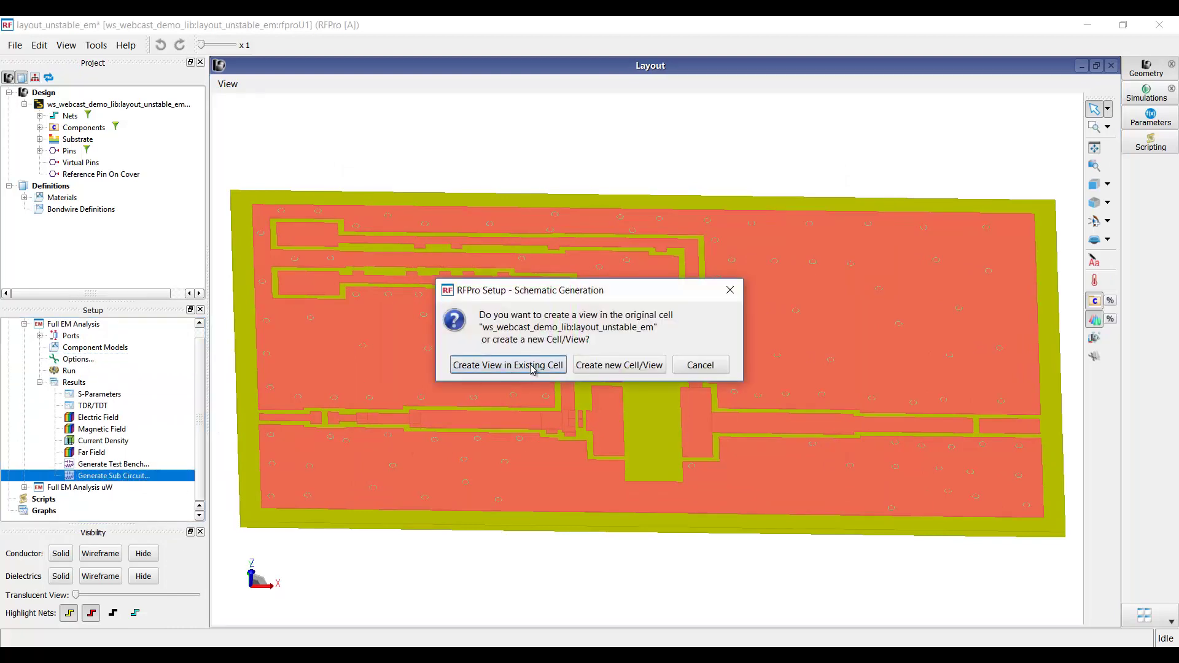
{"action": "left_click", "coordinate": [531, 367]}
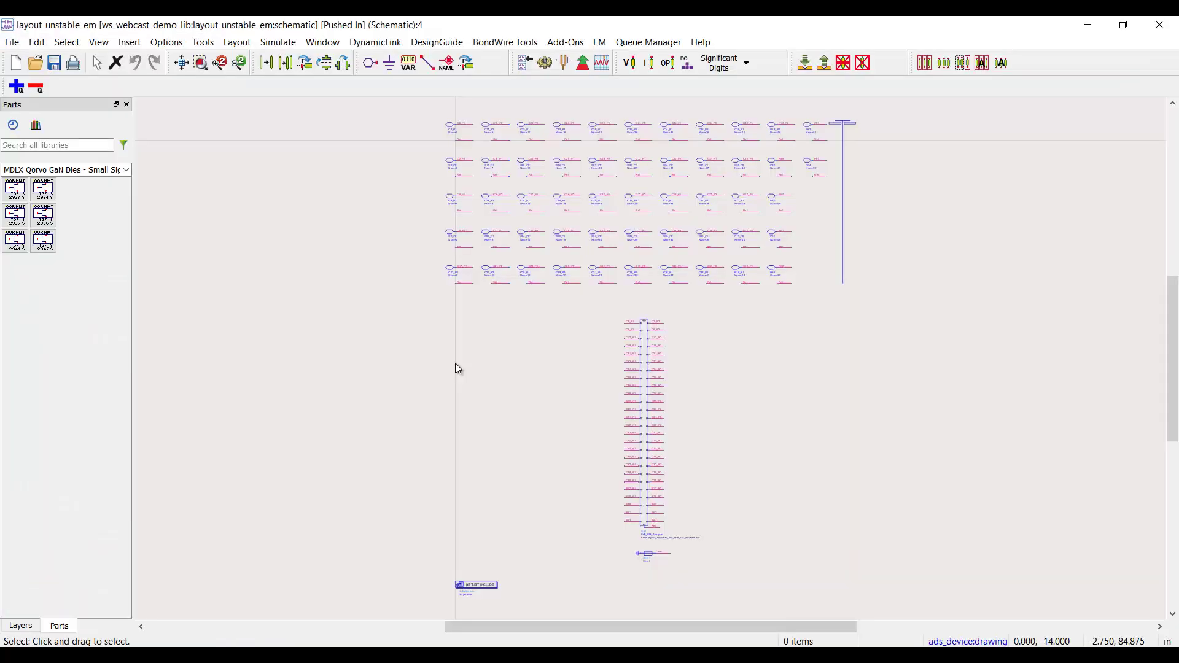
Pop out to pa_em_testbench_unstable and select its −2.974 minimum admittance readout.
{"action": "left_click", "coordinate": [824, 62]}
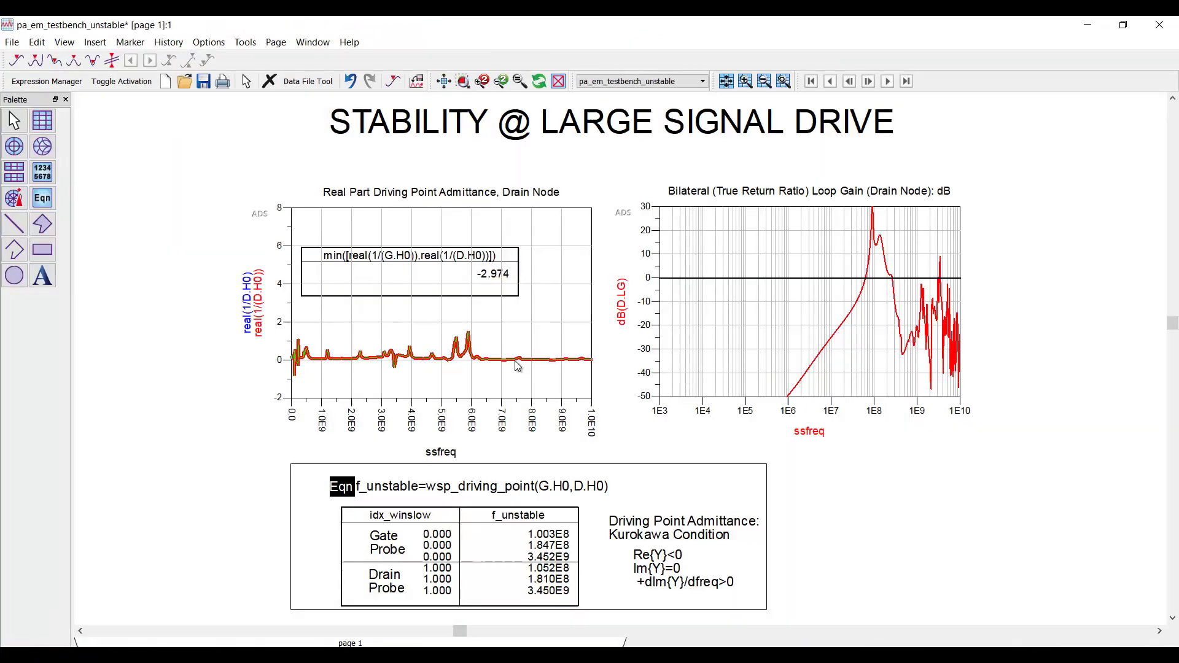
{"action": "left_click", "coordinate": [491, 285]}
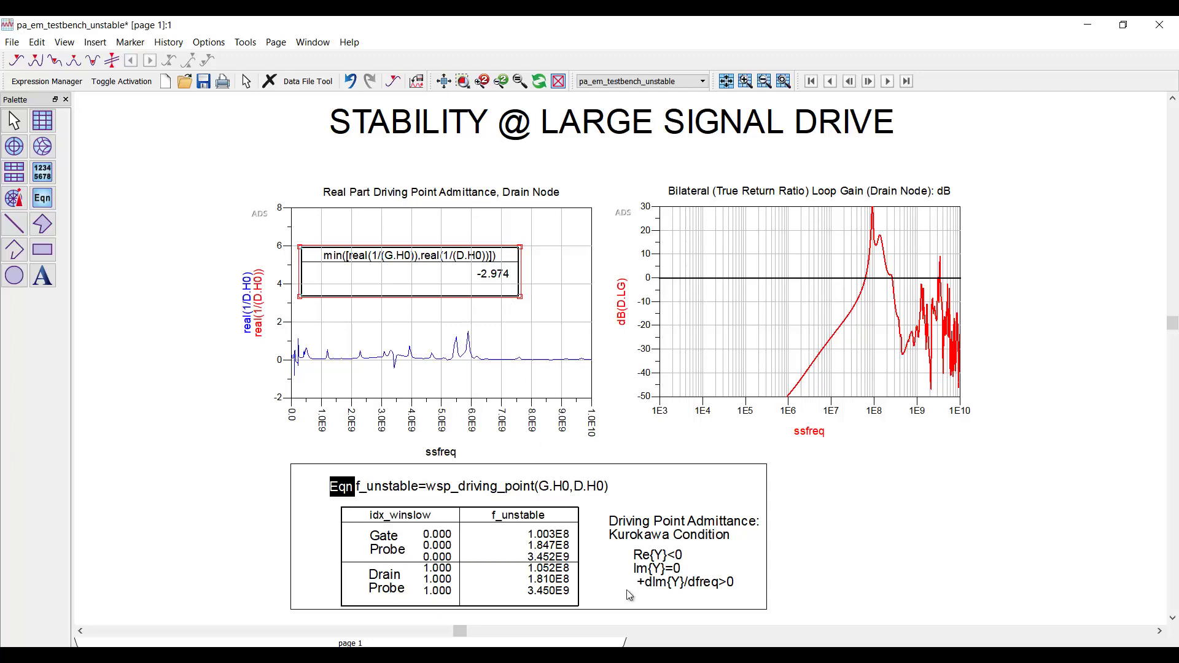
{"action": "scroll", "coordinate": [633, 474], "scroll_direction": "up", "scroll_amount": 1}
{"action": "scroll", "coordinate": [628, 415], "scroll_direction": "up", "scroll_amount": 1}
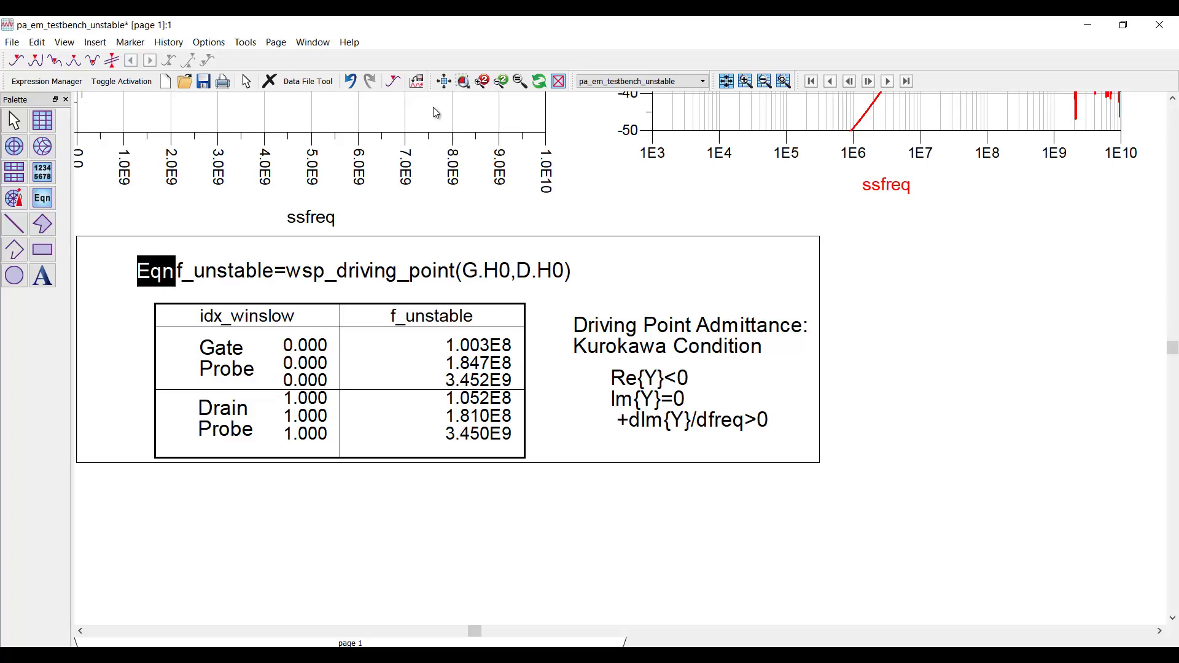
Show the whole stability page, select the red loop-gain trace, and paste the Osctest equations.
{"action": "left_click", "coordinate": [442, 84]}
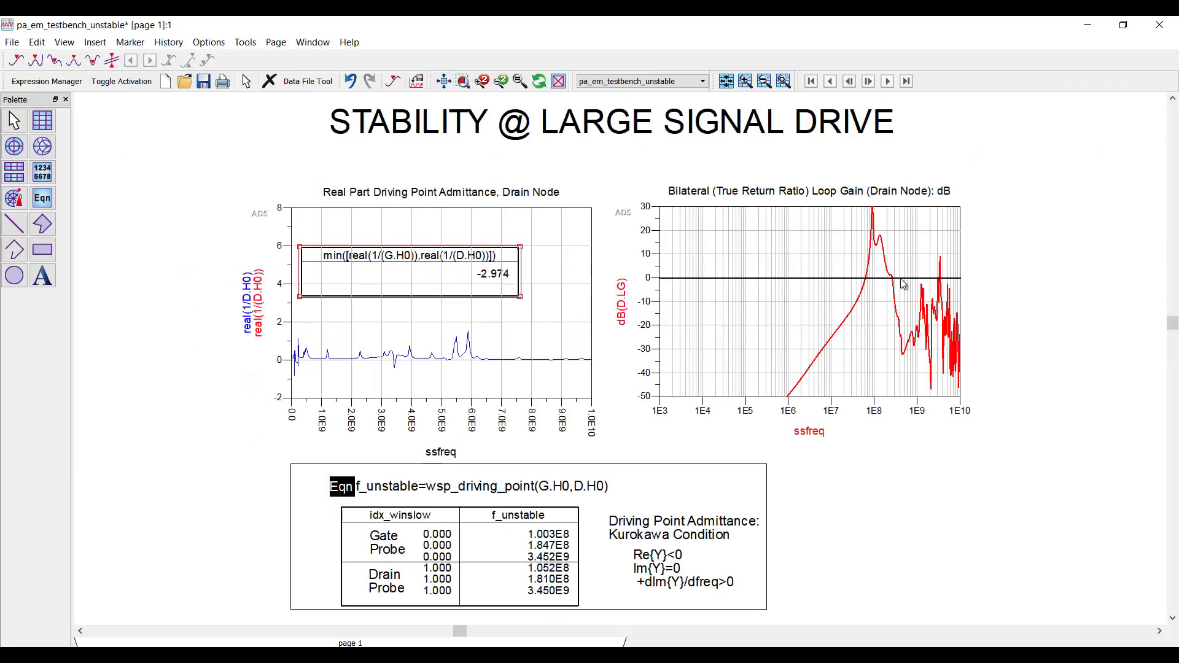
{"action": "scroll", "coordinate": [932, 316], "scroll_direction": "up", "scroll_amount": 1}
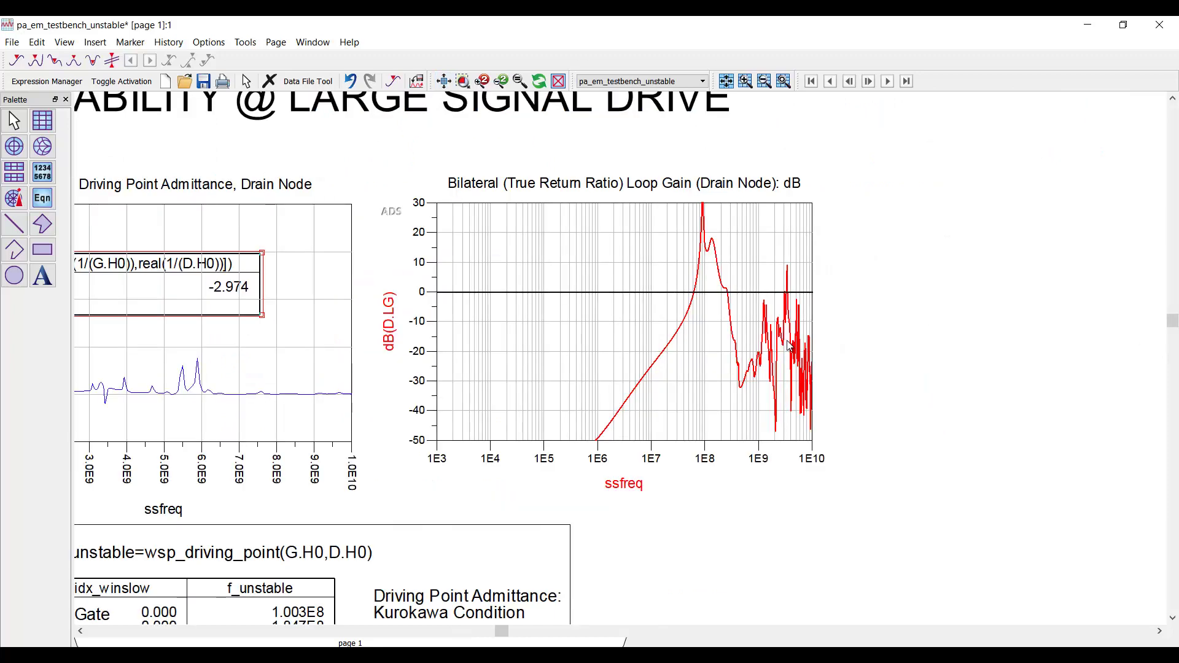
{"action": "left_click", "coordinate": [665, 348]}
{"action": "left_click", "coordinate": [887, 334]}
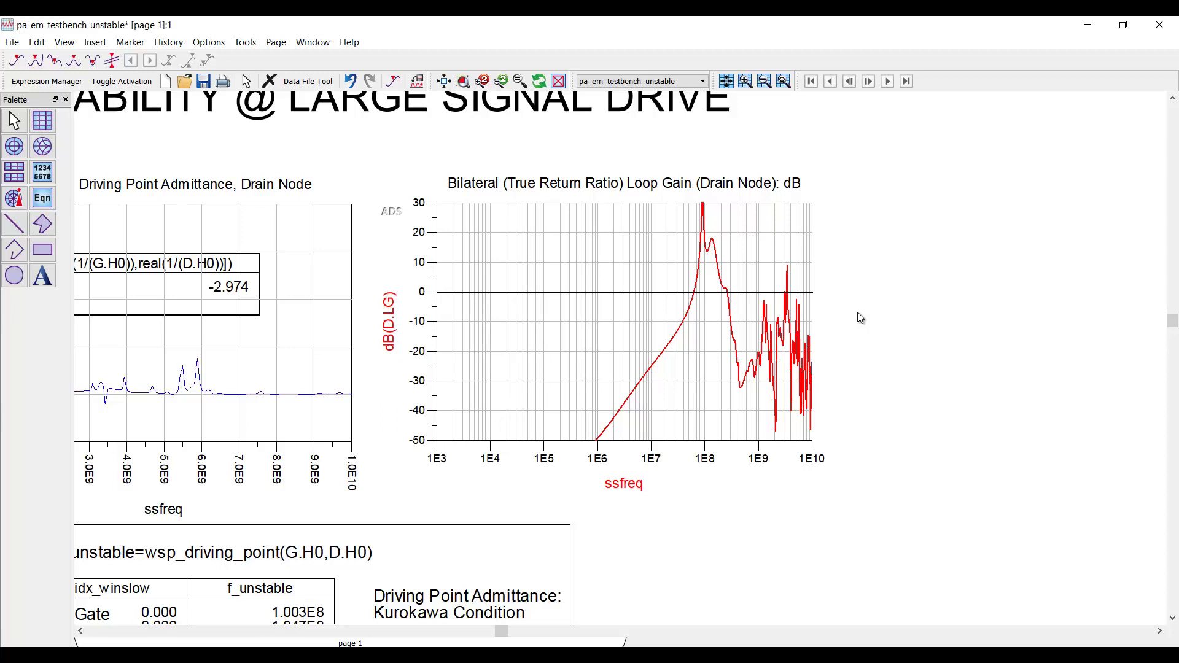
{"action": "key", "text": "ctrl+v"}
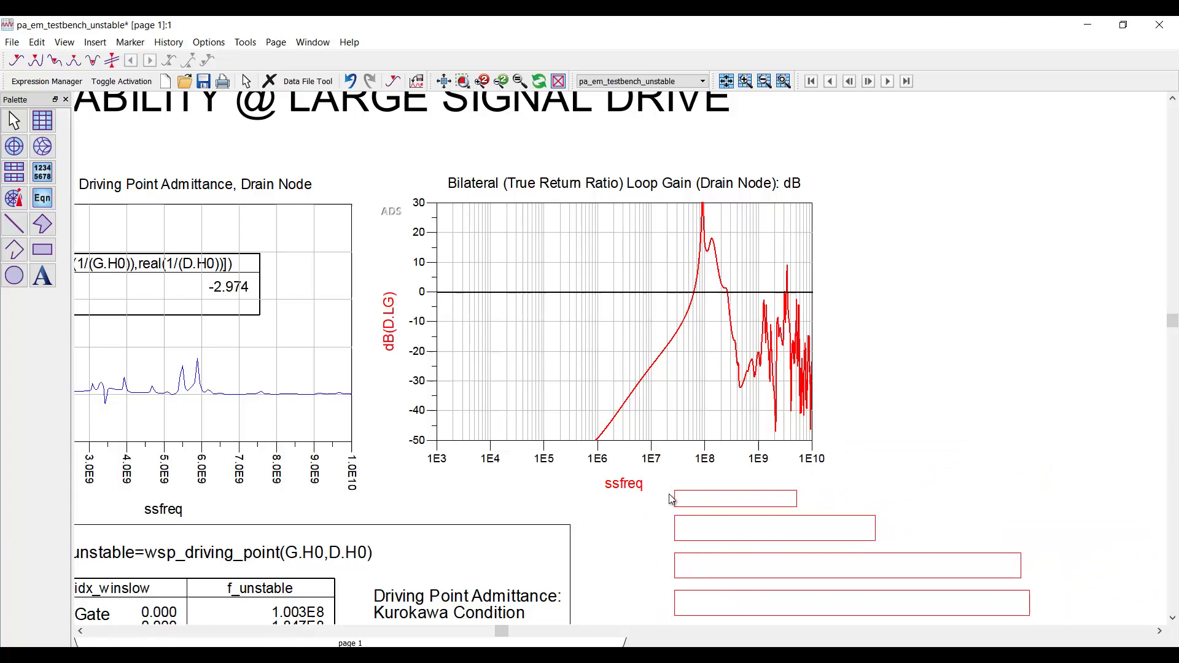
Place the Osctest equations below the plot and add dB(LG_OSCTST_F) from the Equations dataset.
{"action": "left_click", "coordinate": [670, 498]}
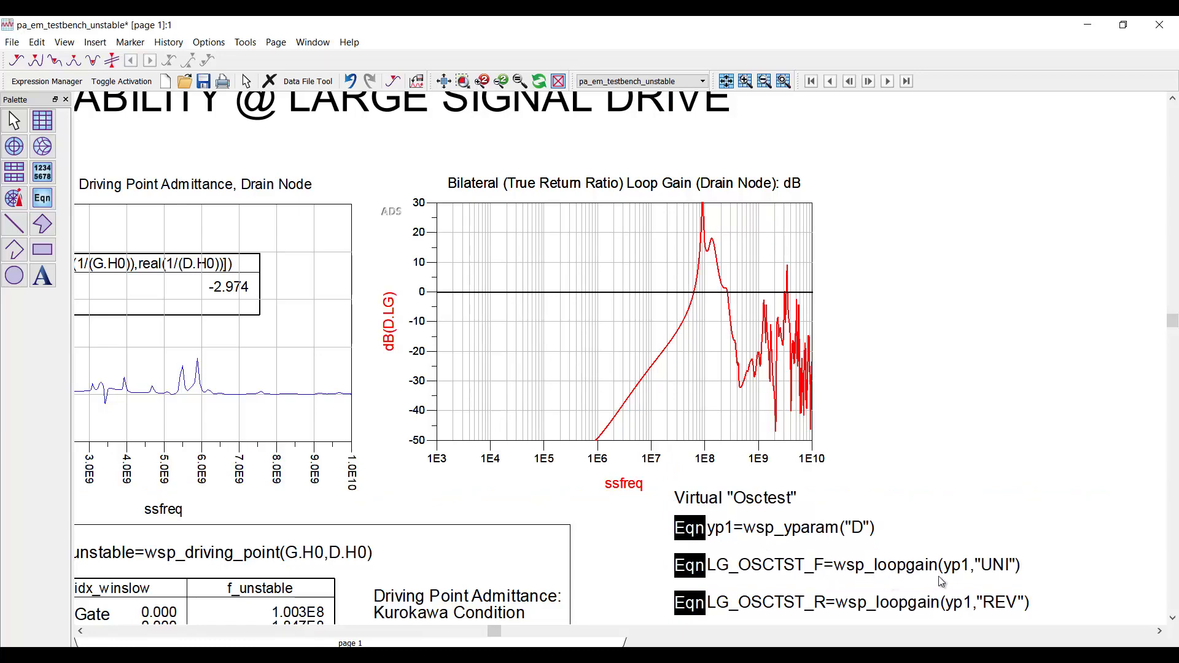
{"action": "double_click", "coordinate": [529, 335]}
{"action": "left_click", "coordinate": [463, 288]}
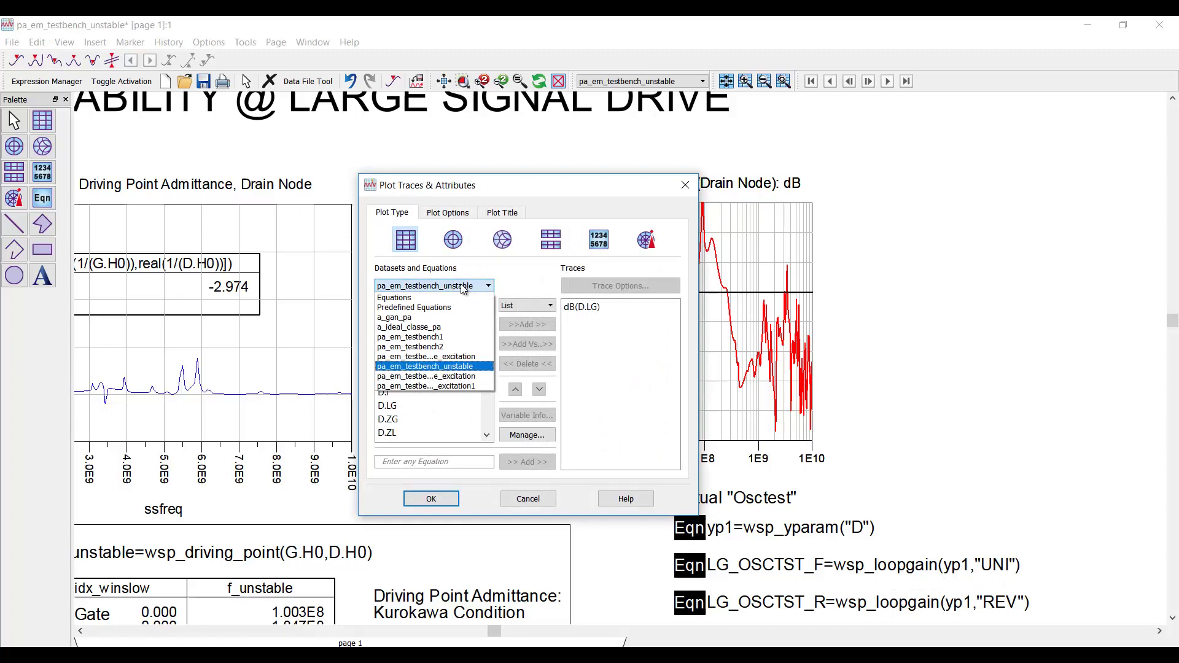
{"action": "left_click", "coordinate": [454, 296]}
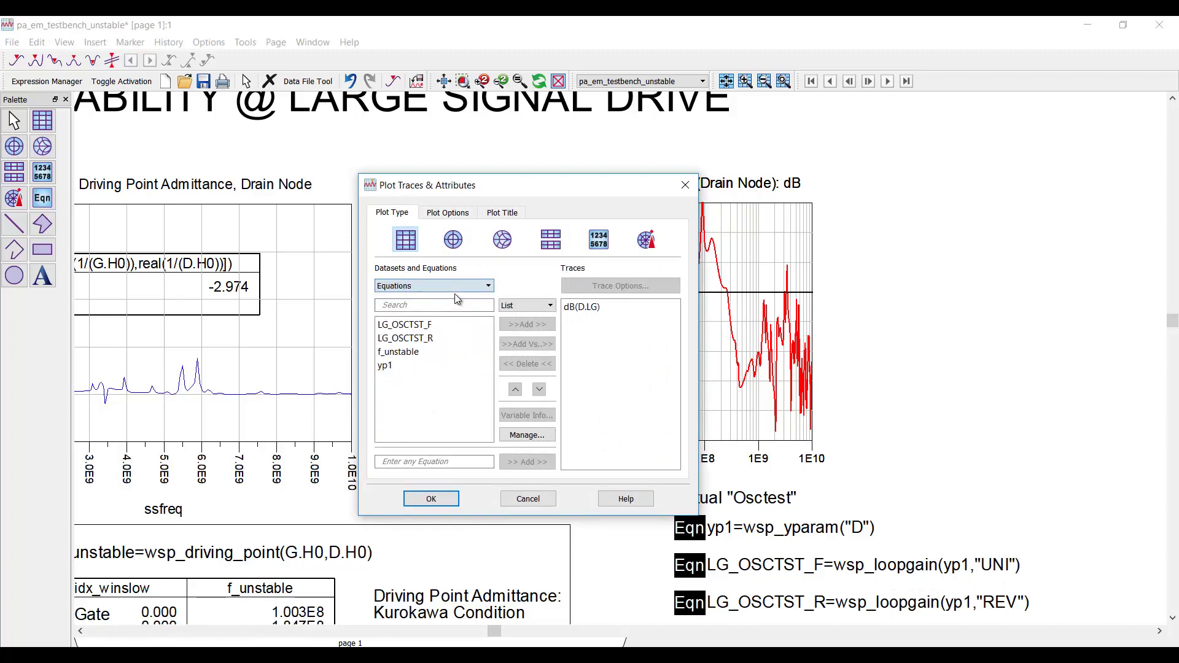
{"action": "double_click", "coordinate": [446, 326]}
{"action": "left_click", "coordinate": [515, 449]}
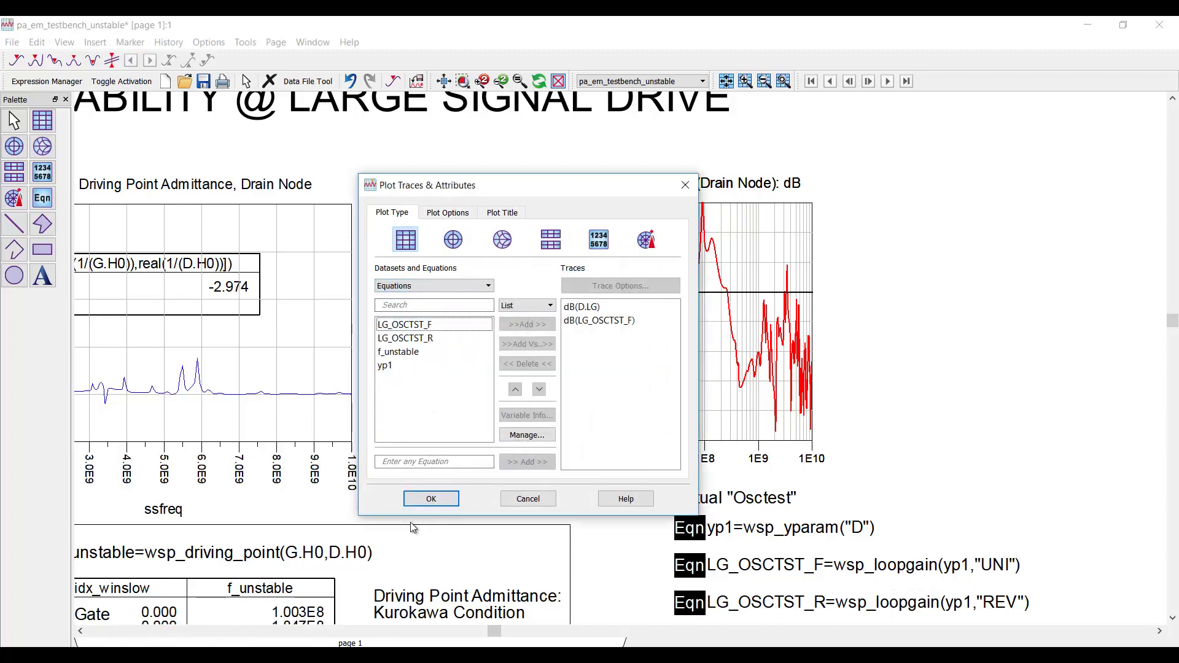
{"action": "left_click", "coordinate": [430, 498]}
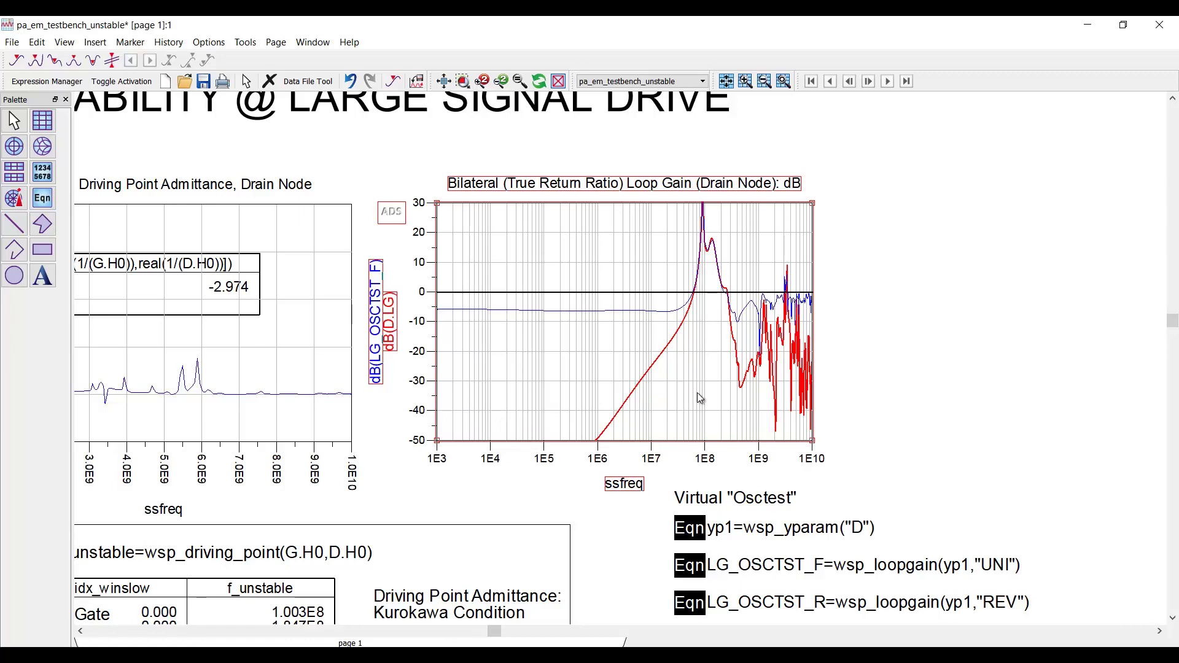
Add dB(LG_OSCTST_R) from the Equations dataset to the loop-gain plot.
{"action": "left_click", "coordinate": [818, 606]}
{"action": "double_click", "coordinate": [615, 369]}
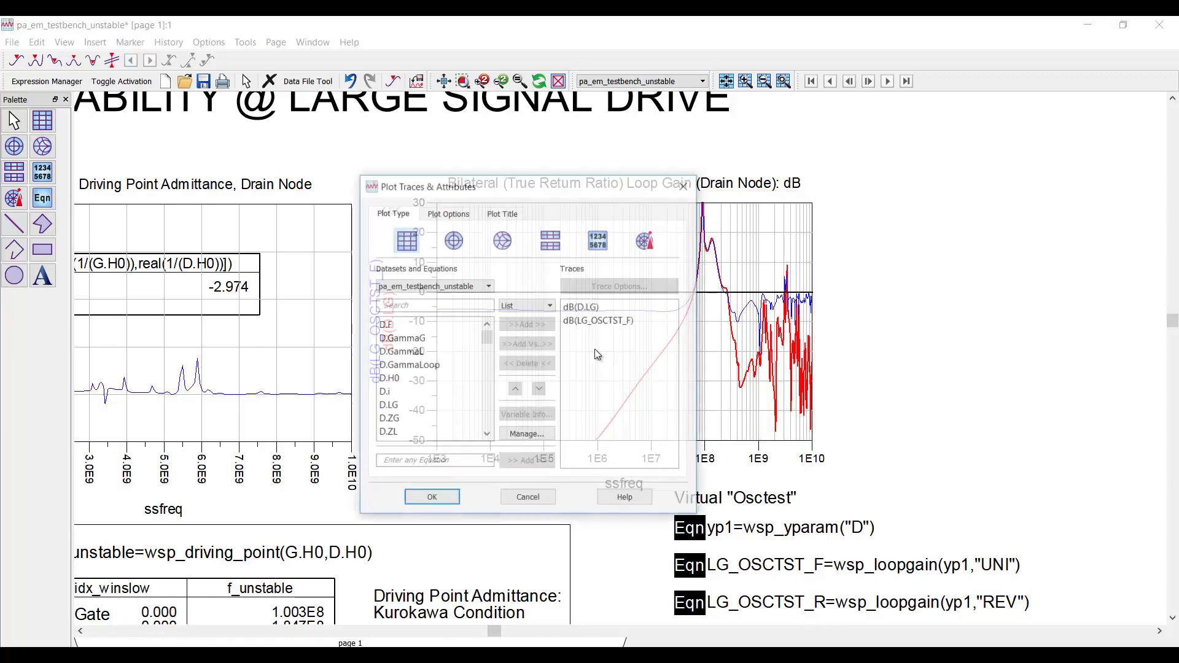
{"action": "left_click", "coordinate": [489, 287]}
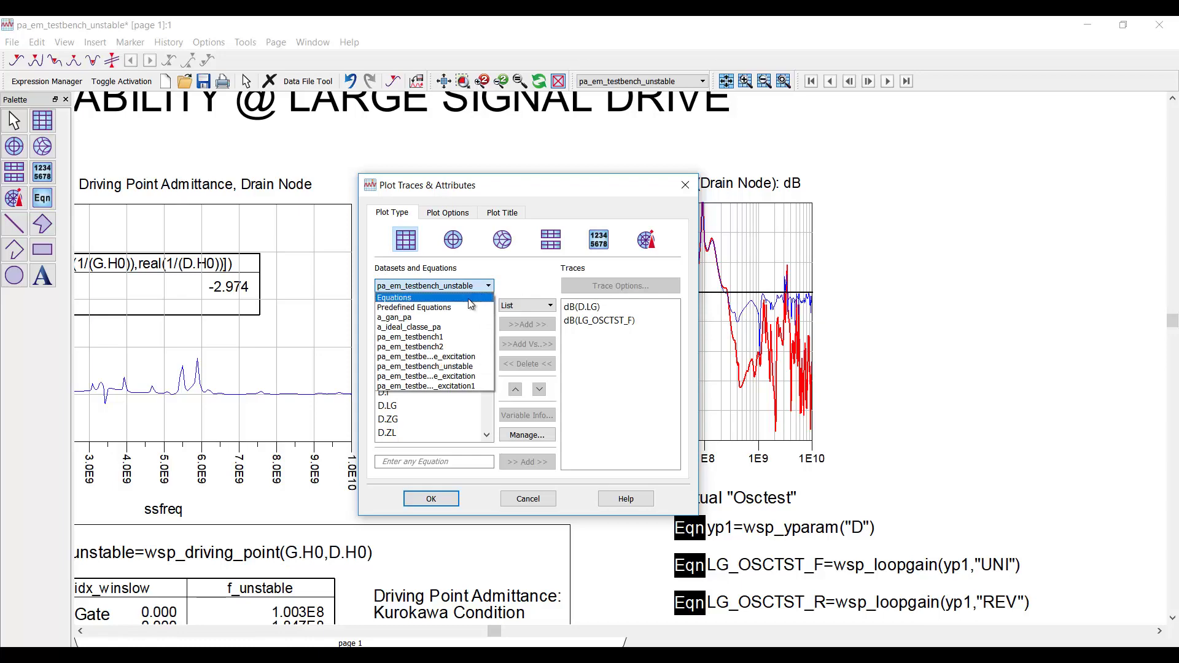
{"action": "left_click", "coordinate": [395, 297]}
{"action": "double_click", "coordinate": [406, 338]}
{"action": "left_click", "coordinate": [507, 448]}
{"action": "left_click", "coordinate": [456, 498]}
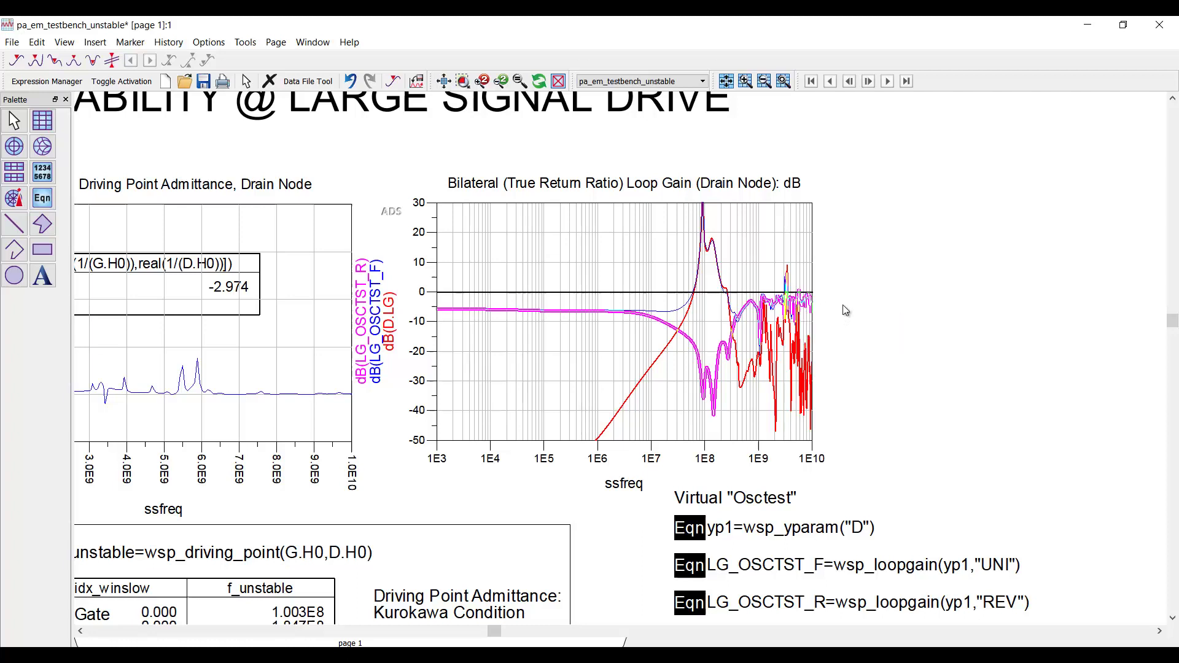
Minimize the results window and select the layout_unstable_em component on the excitation schematic.
{"action": "left_click", "coordinate": [1087, 25]}
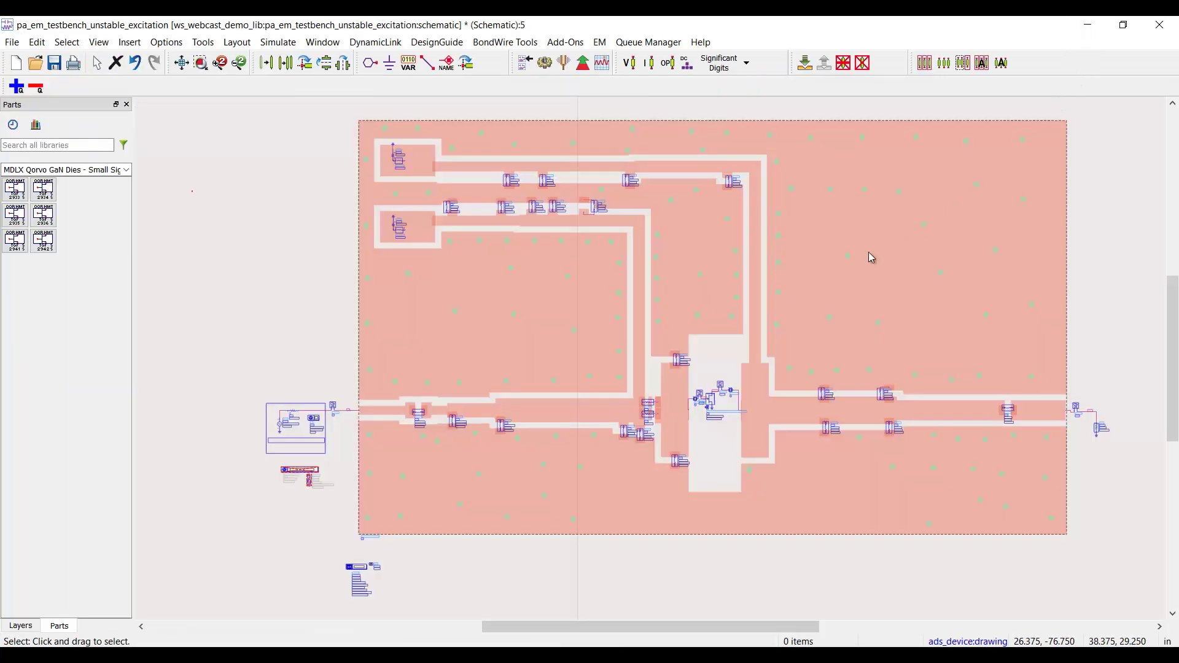
{"action": "left_click", "coordinate": [521, 353]}
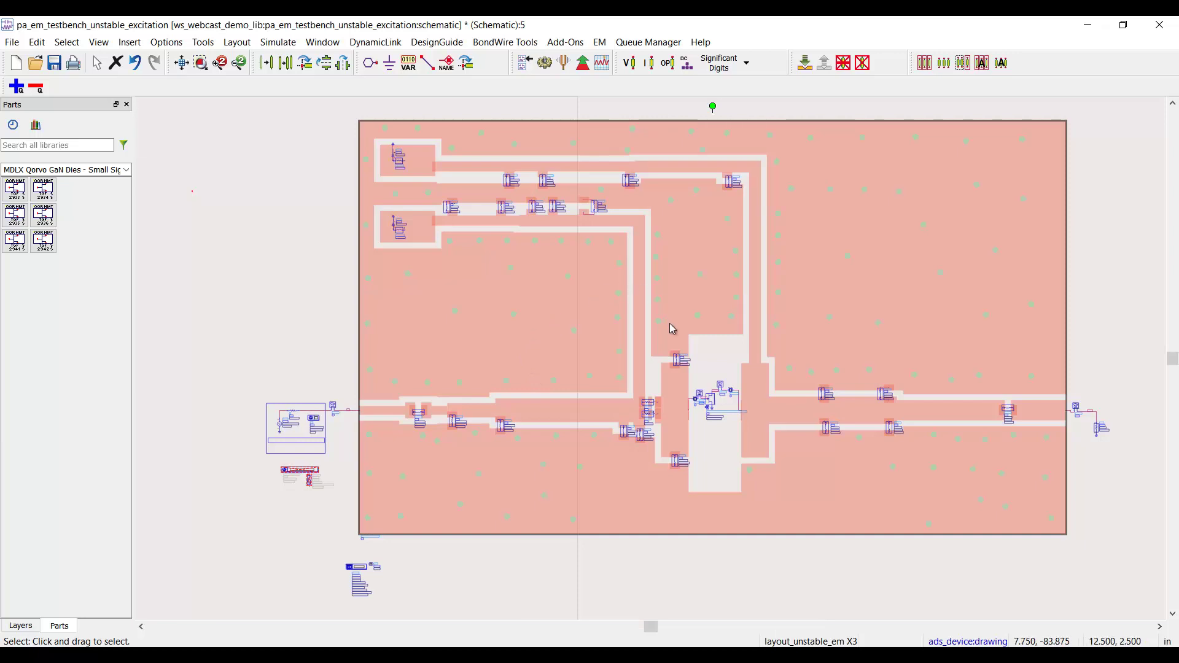
{"action": "scroll", "coordinate": [646, 351], "scroll_direction": "up", "scroll_amount": 2}
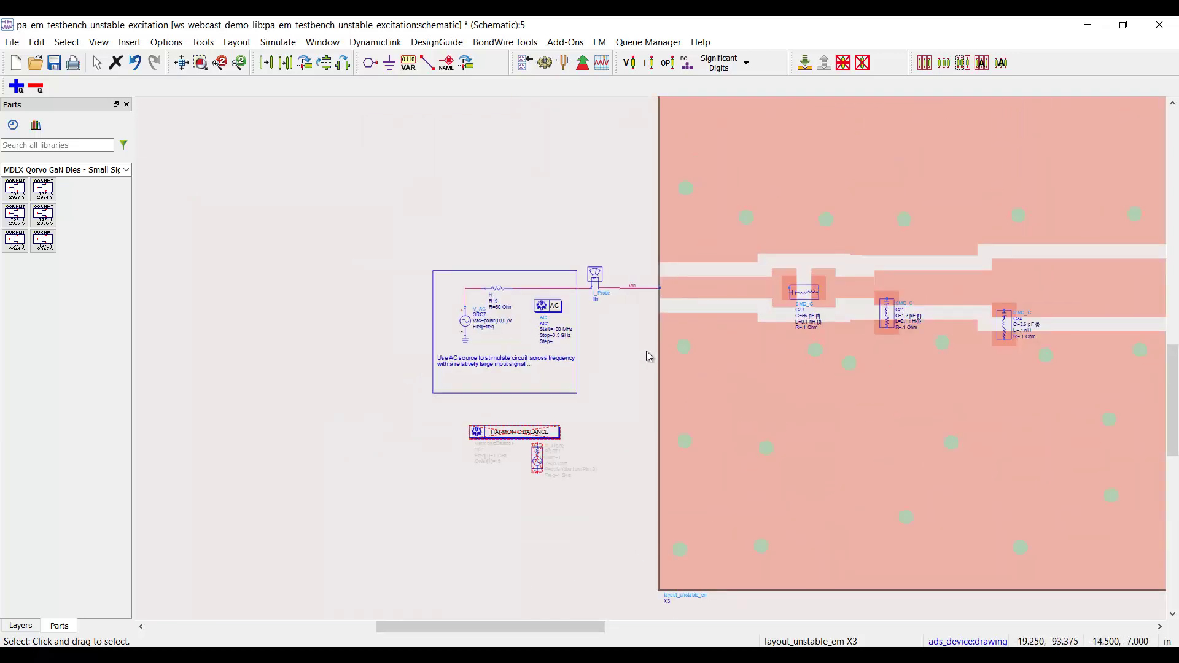
{"action": "scroll", "coordinate": [607, 368], "scroll_direction": "up", "scroll_amount": 1}
{"action": "scroll", "coordinate": [599, 377], "scroll_direction": "up", "scroll_amount": 1}
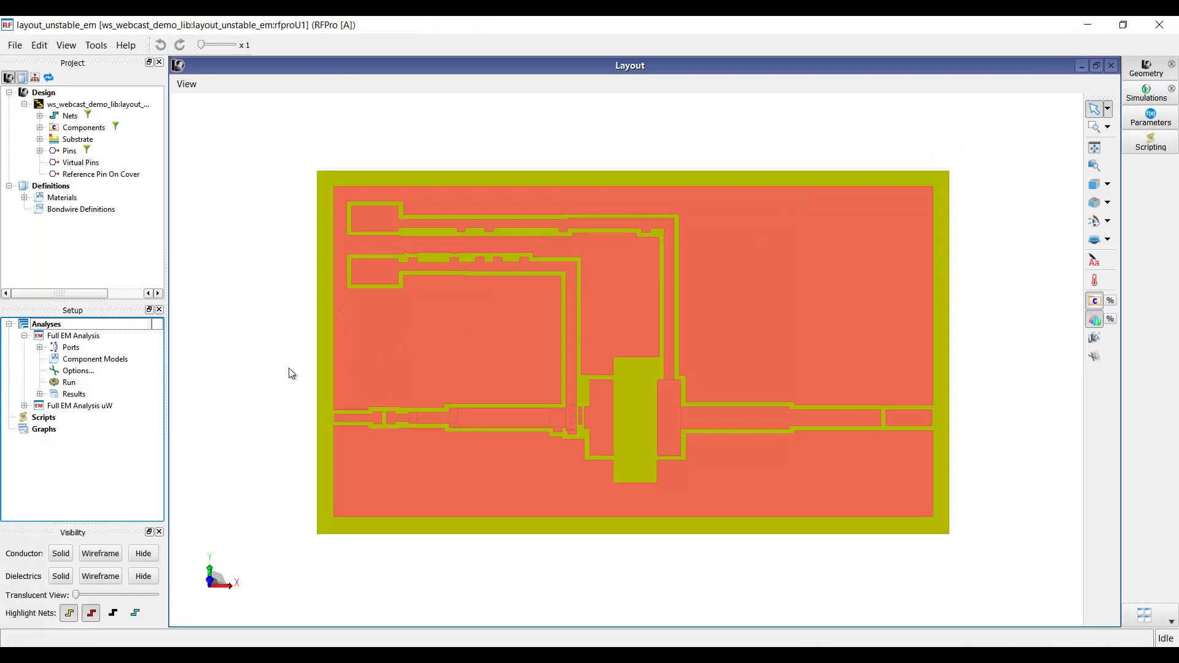
Open the Current Density result with Circuit Excitation from em_excitation_ac_sweep.ds.
{"action": "left_click", "coordinate": [41, 395]}
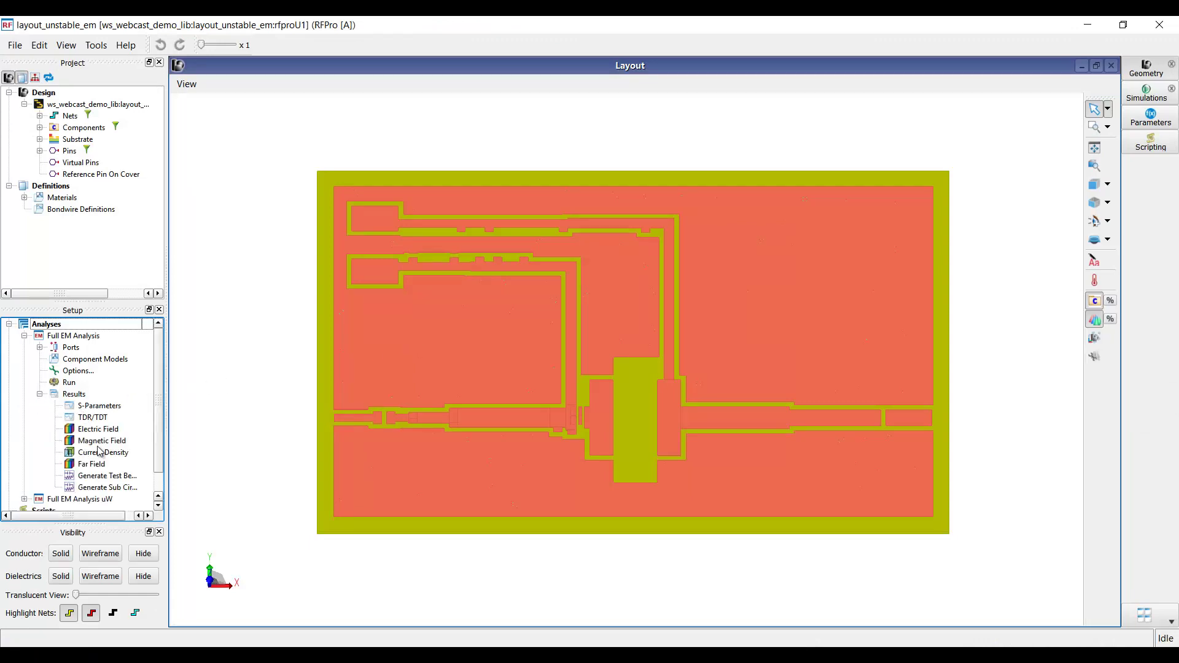
{"action": "left_click", "coordinate": [115, 455]}
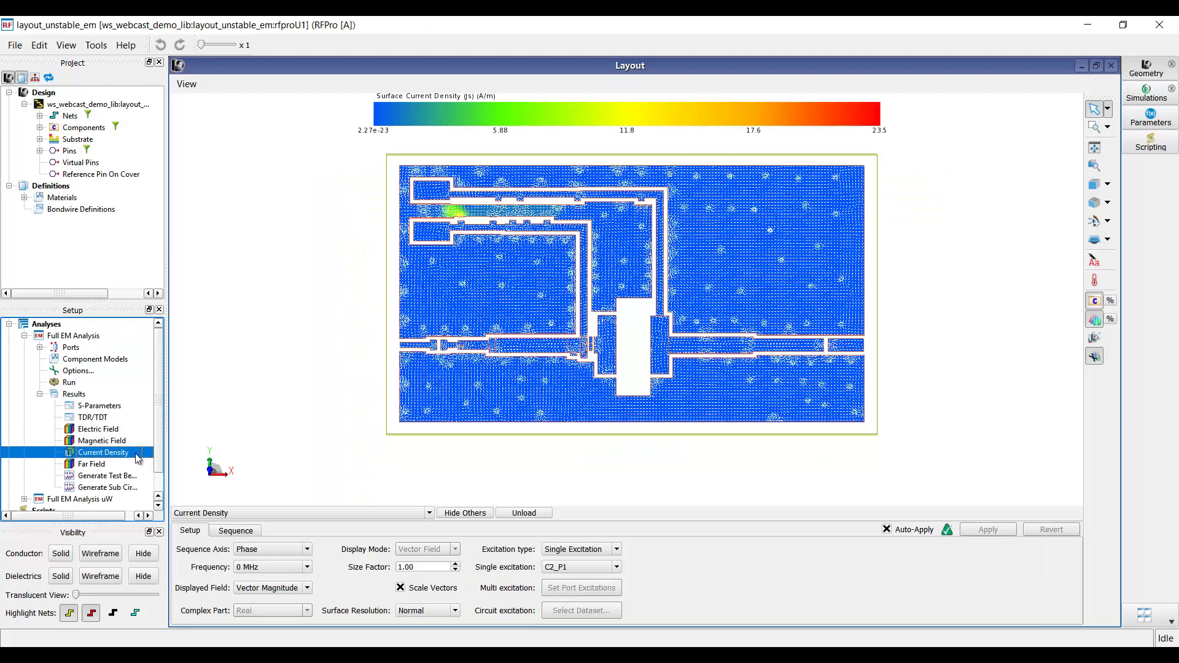
{"action": "left_click", "coordinate": [603, 550]}
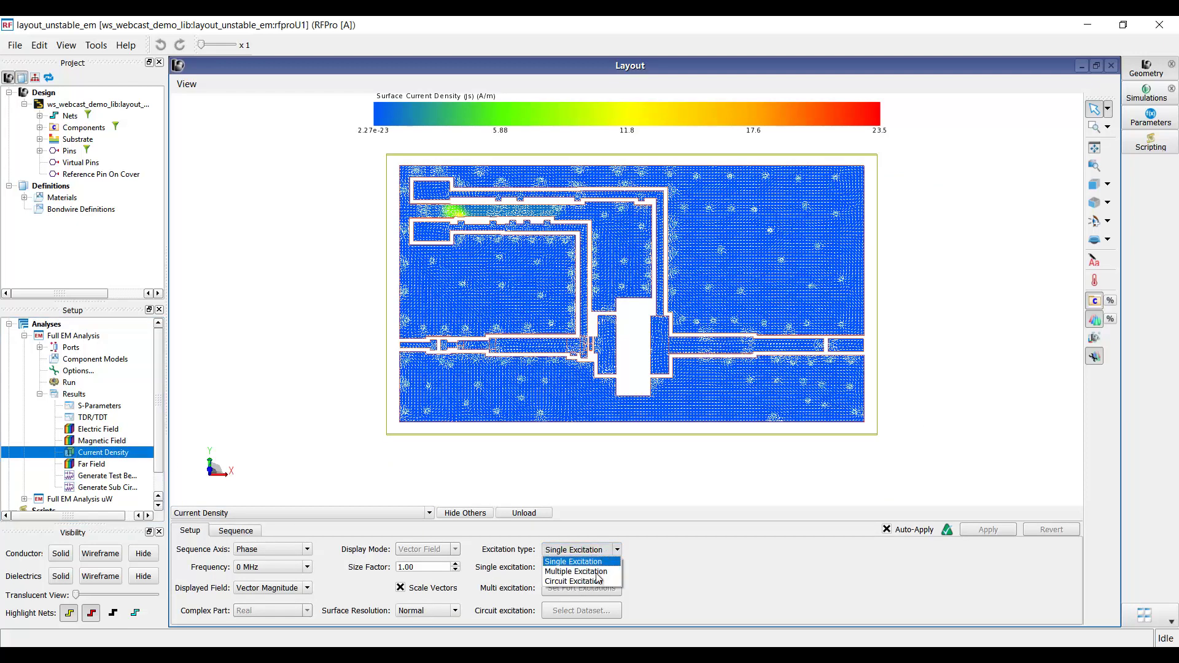
{"action": "left_click", "coordinate": [599, 586]}
{"action": "left_click", "coordinate": [600, 612]}
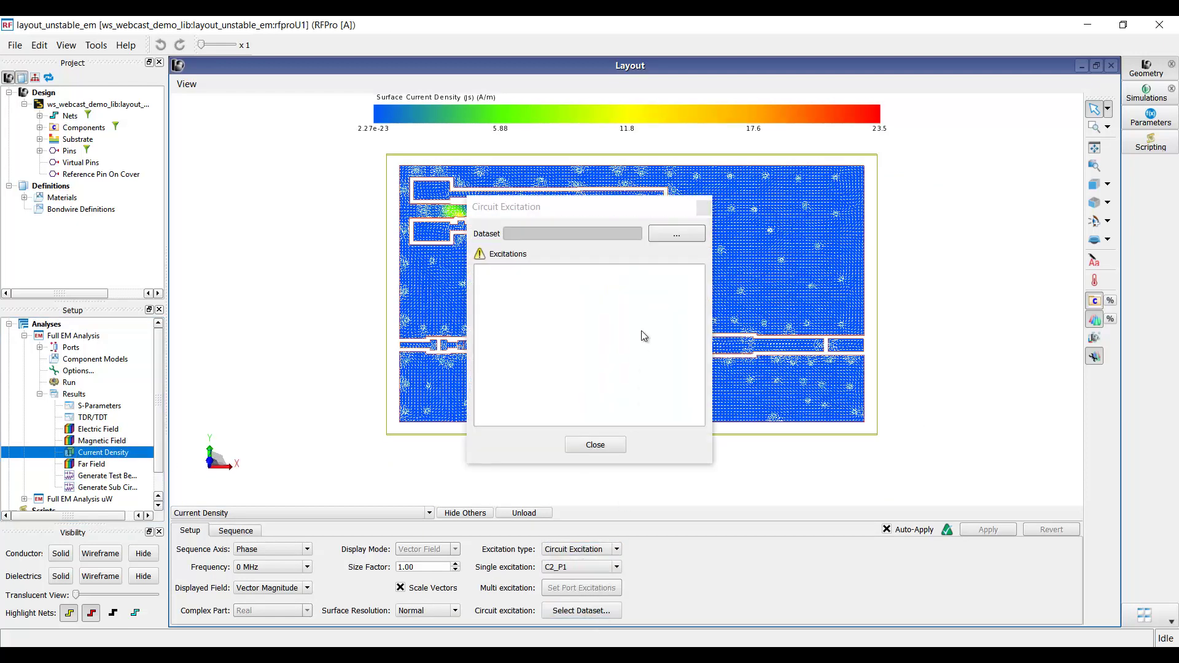
{"action": "left_click", "coordinate": [677, 233]}
{"action": "double_click", "coordinate": [667, 342]}
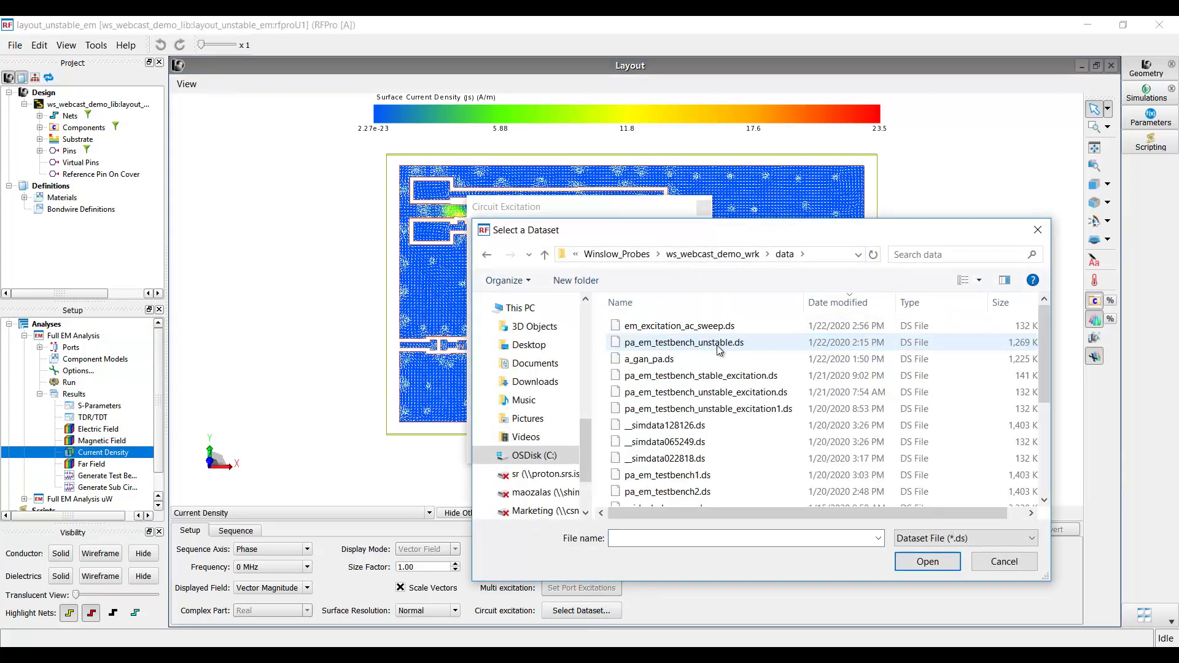
{"action": "left_click", "coordinate": [756, 329]}
{"action": "left_click", "coordinate": [906, 561]}
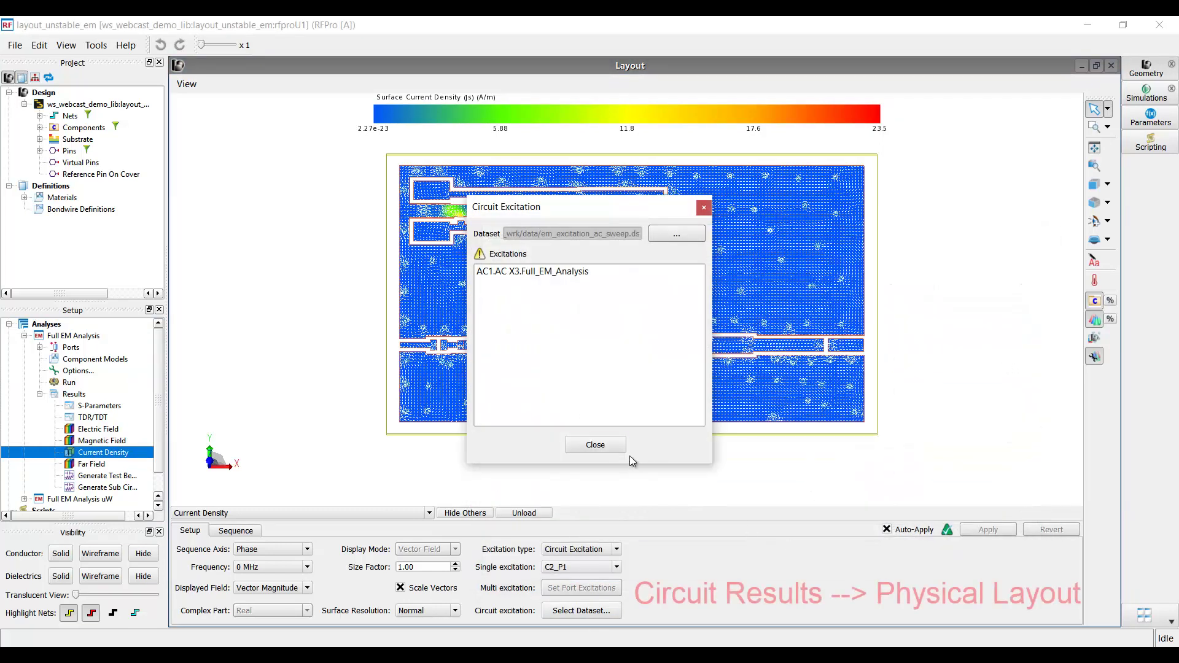
{"action": "left_click", "coordinate": [595, 444]}
Show current density at 100 MHz and auto-fit the colour scale range.
{"action": "left_click", "coordinate": [290, 576]}
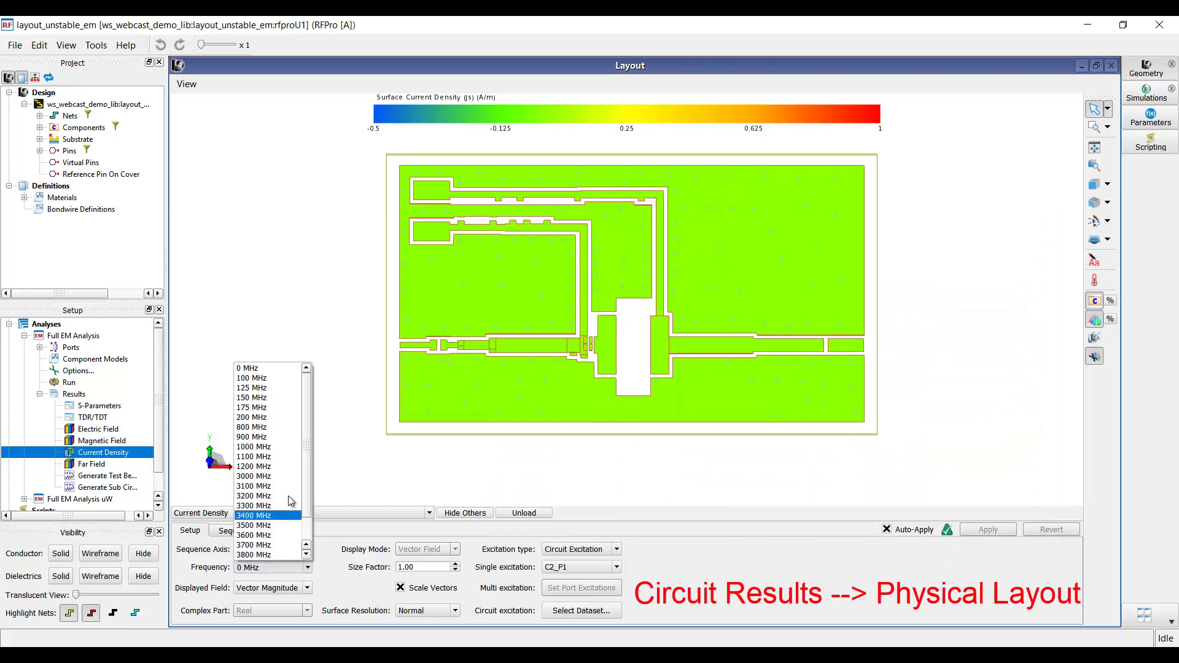
{"action": "left_click", "coordinate": [282, 378]}
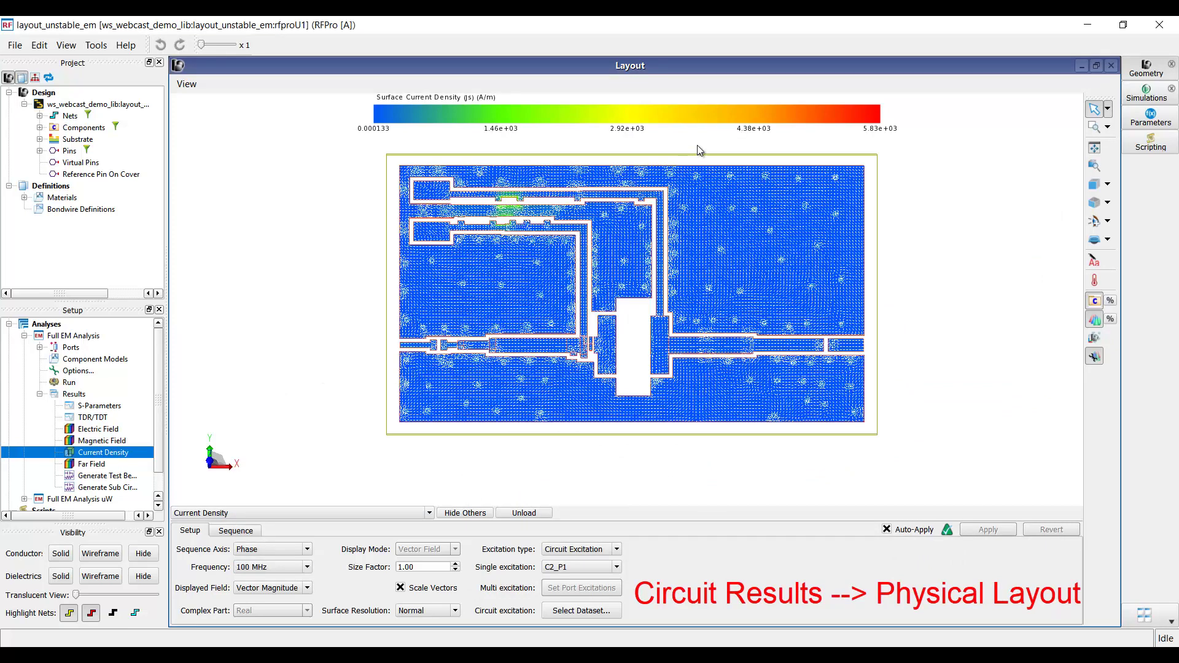
{"action": "right_click", "coordinate": [740, 114]}
{"action": "left_click", "coordinate": [790, 158]}
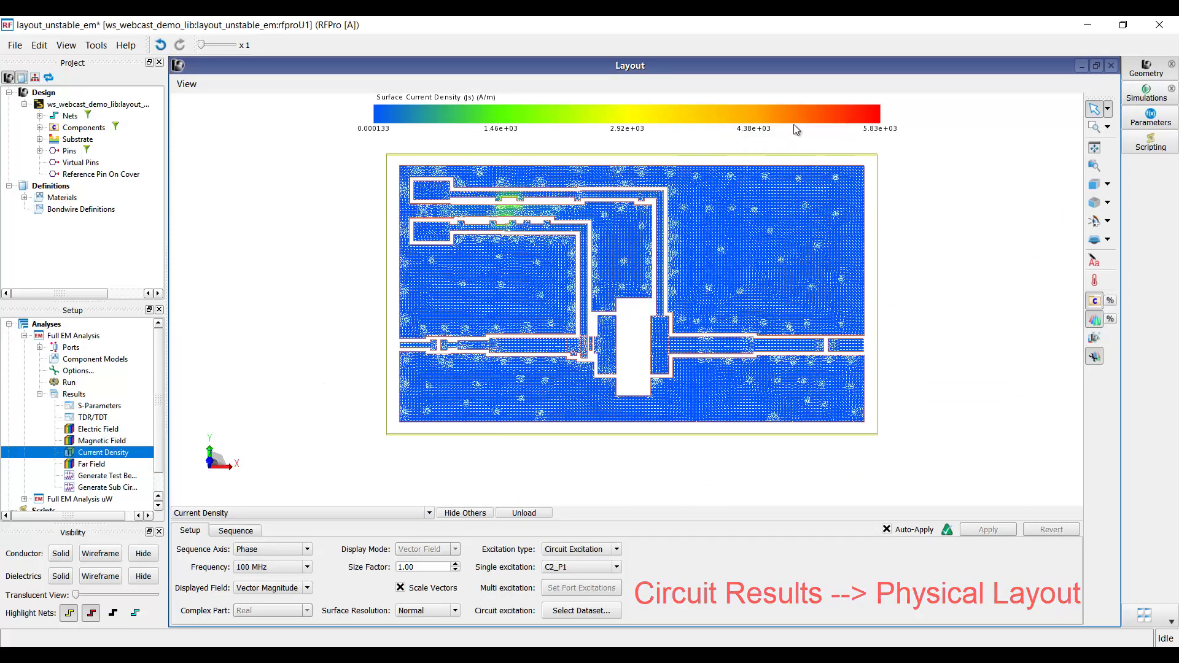
{"action": "right_click", "coordinate": [795, 117]}
Set the colour scale maximum to 60 A/m in the Scale Bar Editor.
{"action": "left_click", "coordinate": [801, 125]}
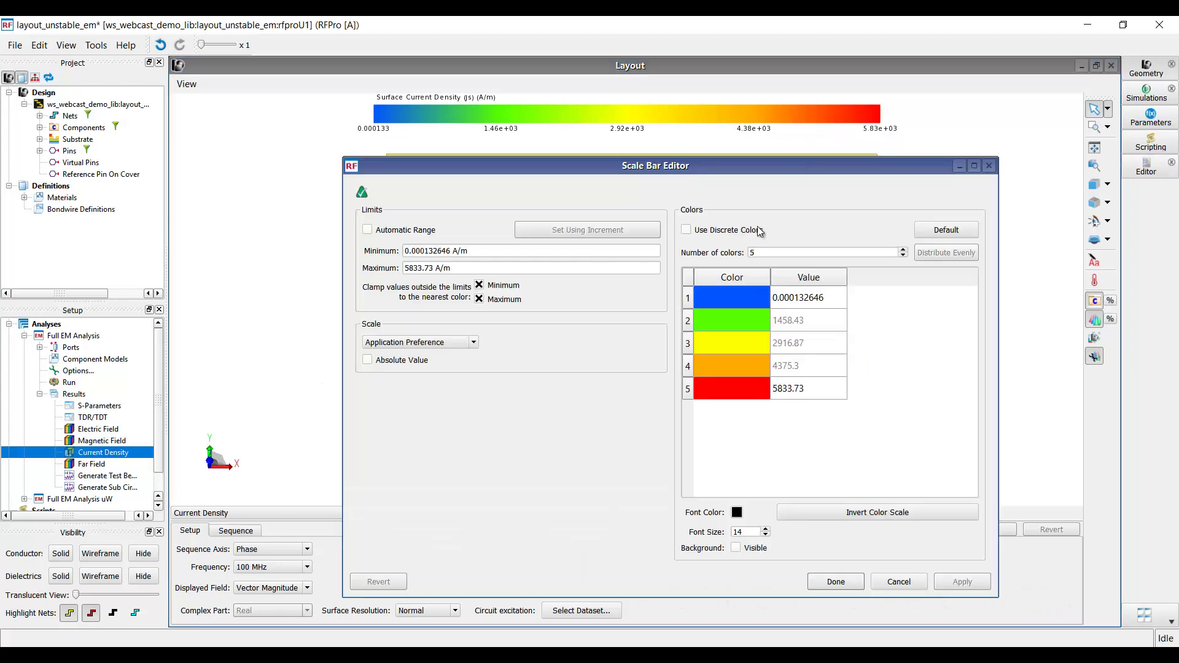
{"action": "double_click", "coordinate": [820, 389]}
{"action": "type", "text": "60"}
{"action": "left_click", "coordinate": [836, 582]}
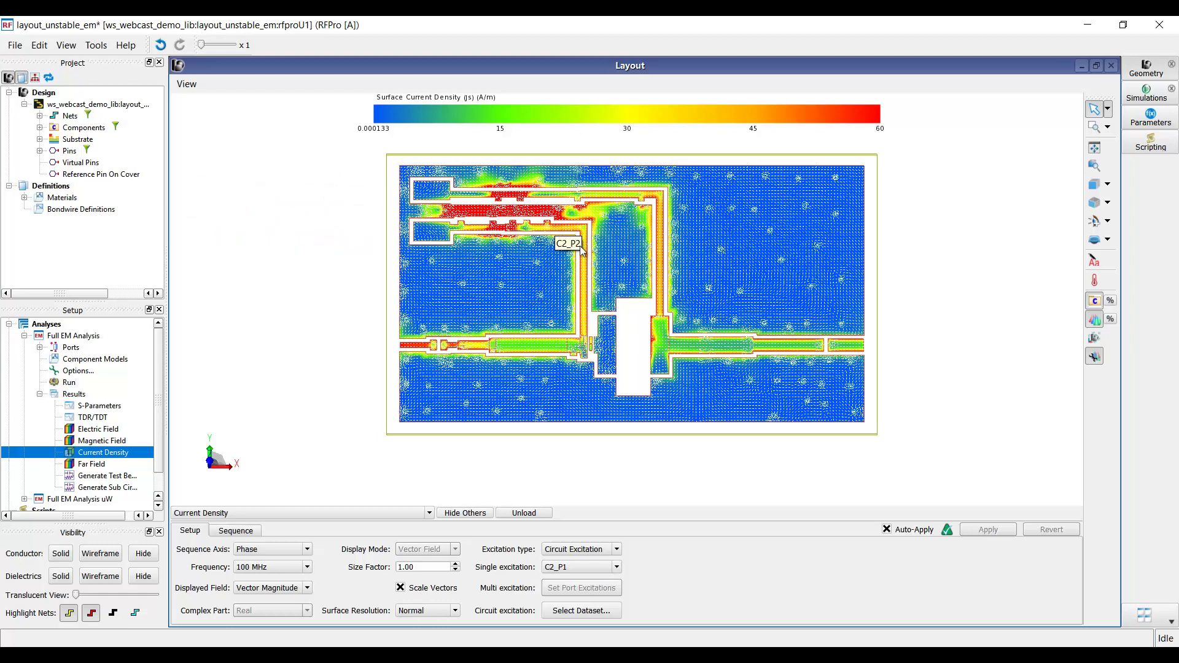
Show current density at 3400 MHz and tilt the layout into 3D perspective.
{"action": "left_click", "coordinate": [305, 568]}
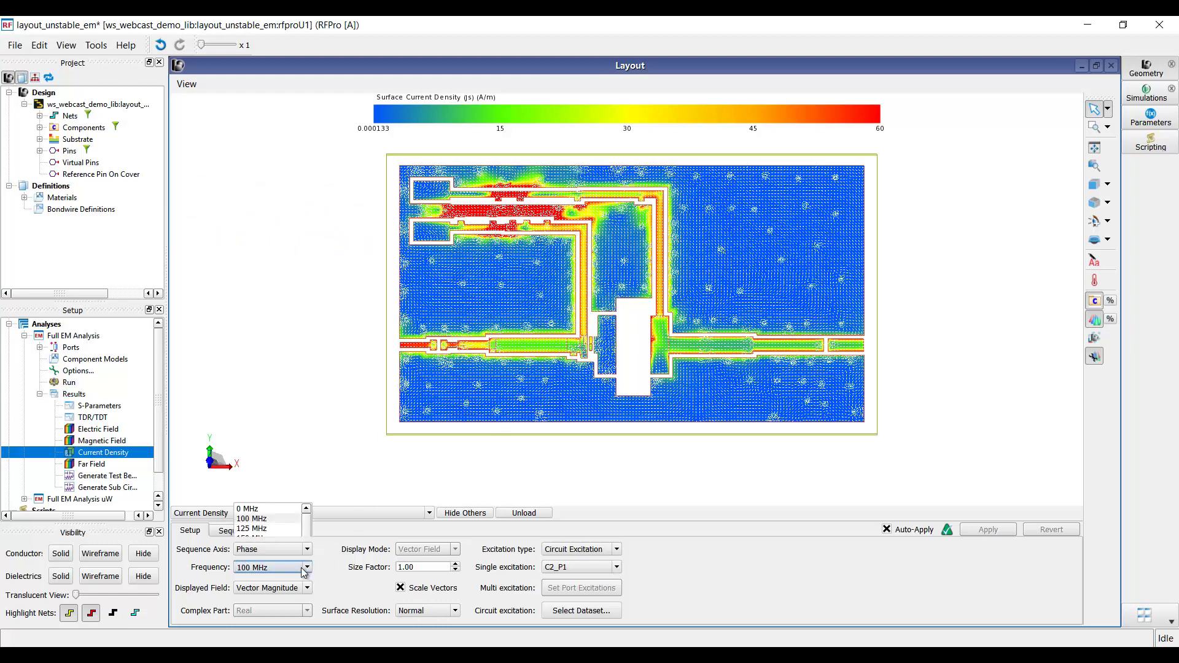
{"action": "left_click", "coordinate": [292, 516]}
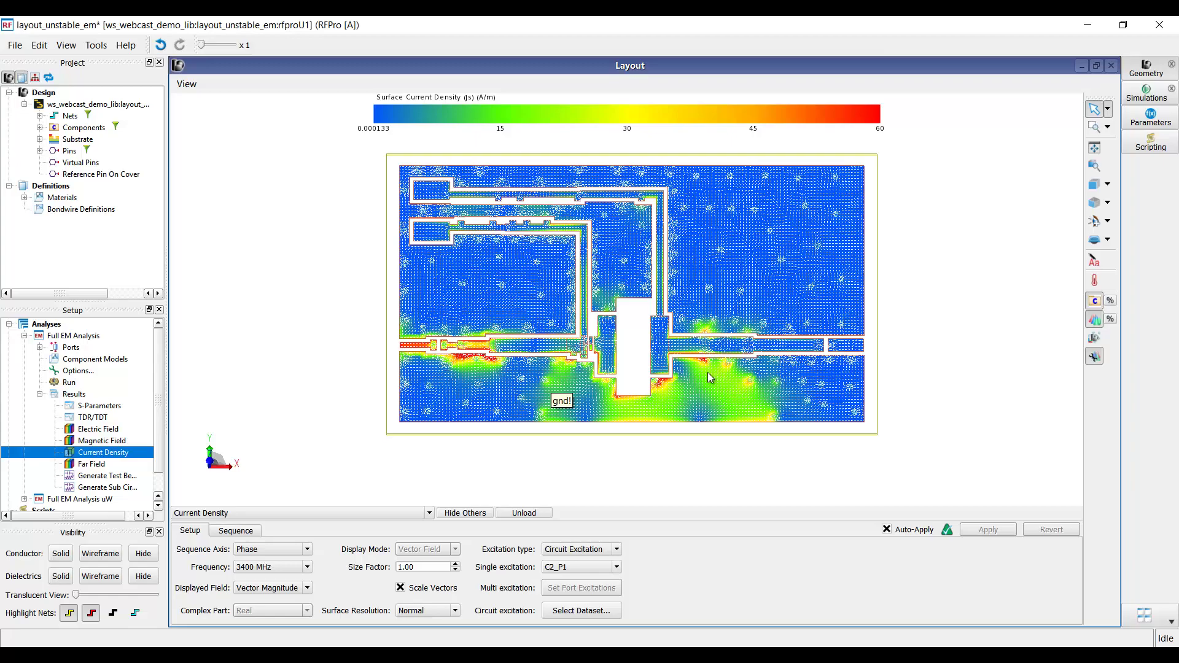
{"action": "mouse_move", "coordinate": [691, 412]}
{"action": "left_mouse_down"}
{"action": "mouse_move", "coordinate": [636, 334]}
{"action": "mouse_move", "coordinate": [658, 396]}
{"action": "left_mouse_up"}
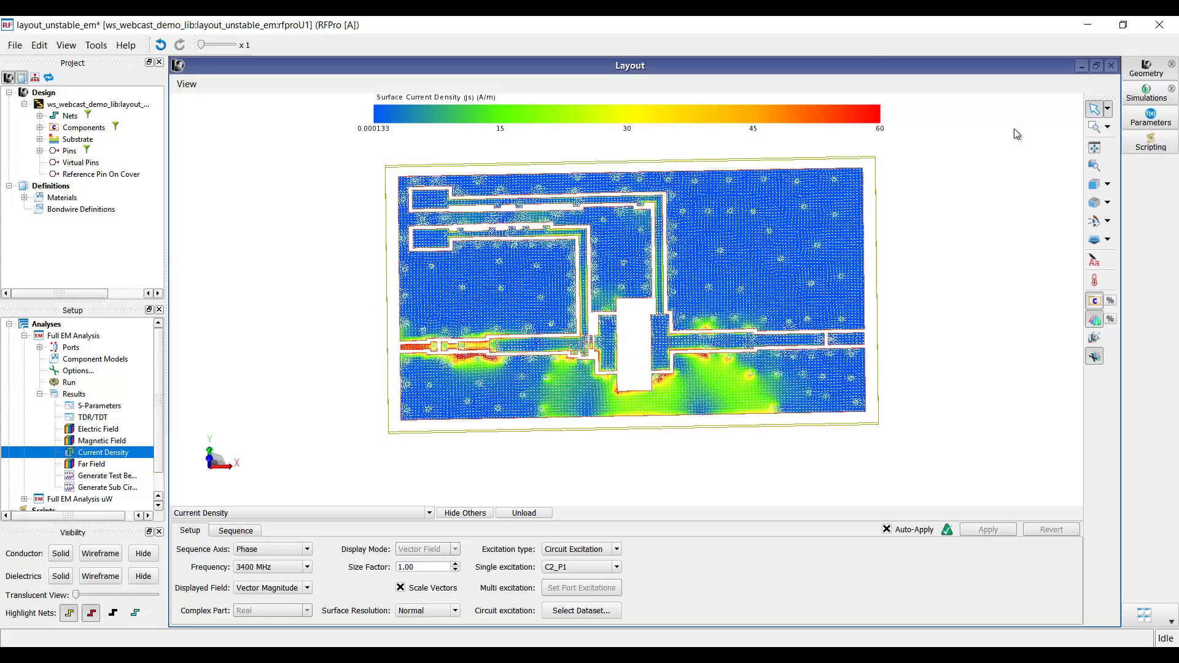
Check R3's 3.3 Ohm value, review the stability plots, then return to the 100 MHz current-density view.
{"action": "left_click", "coordinate": [1082, 24]}
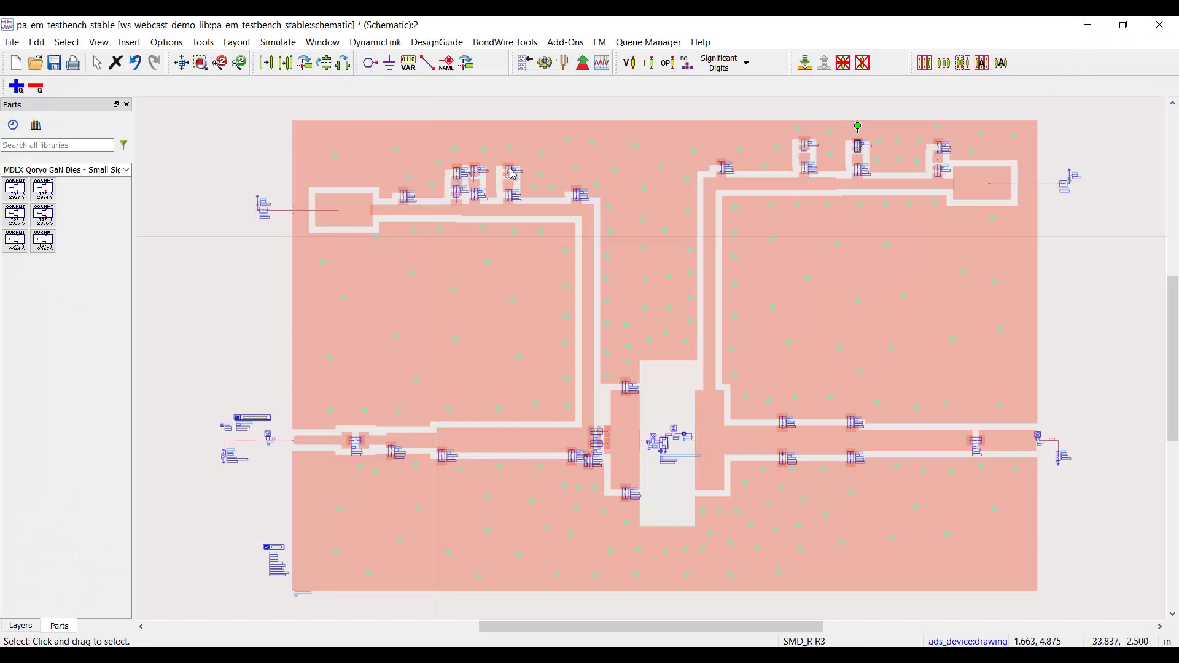
{"action": "scroll", "coordinate": [882, 190], "scroll_direction": "up", "scroll_amount": 3}
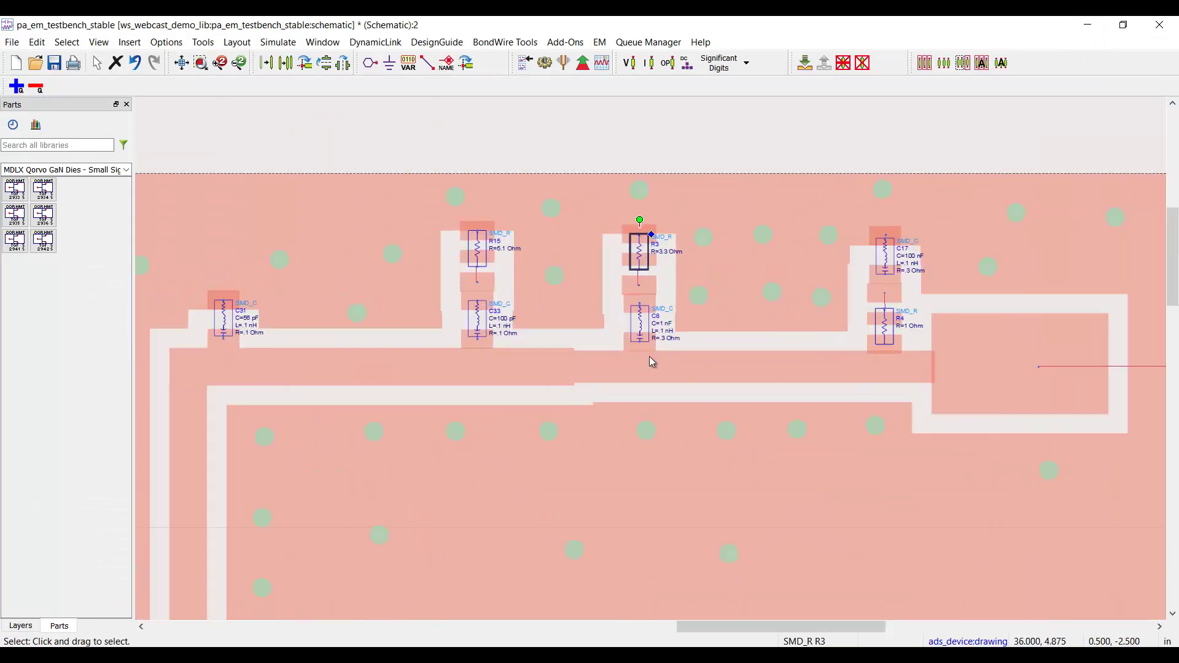
{"action": "double_click", "coordinate": [636, 228]}
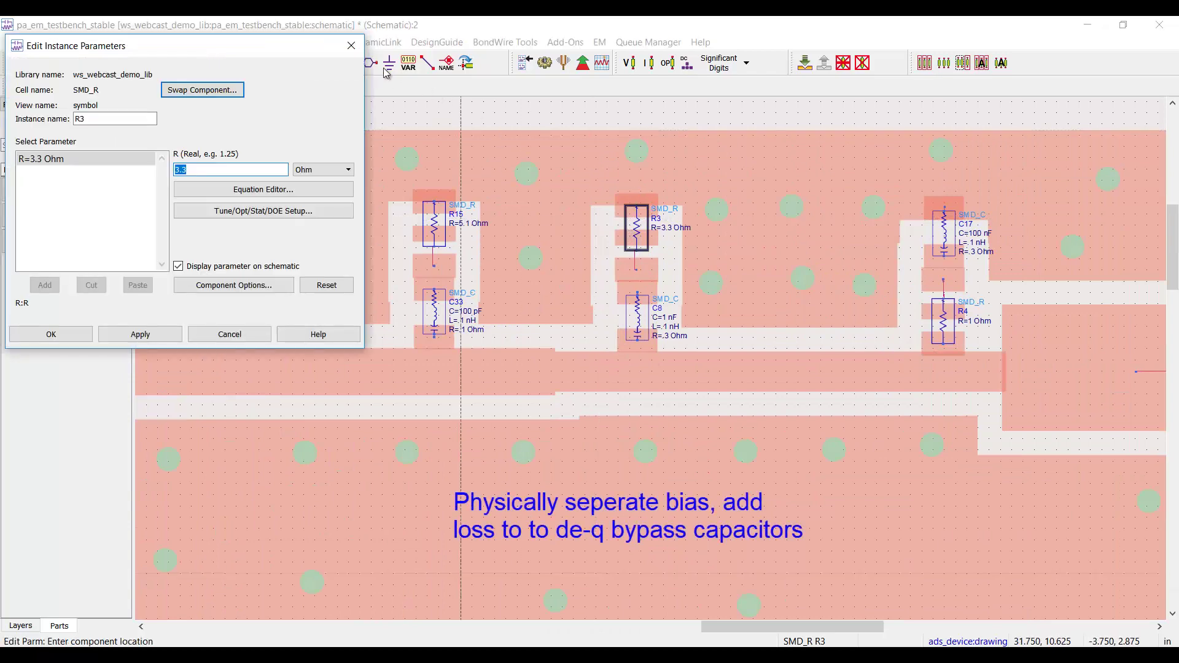
{"action": "left_click", "coordinate": [351, 45]}
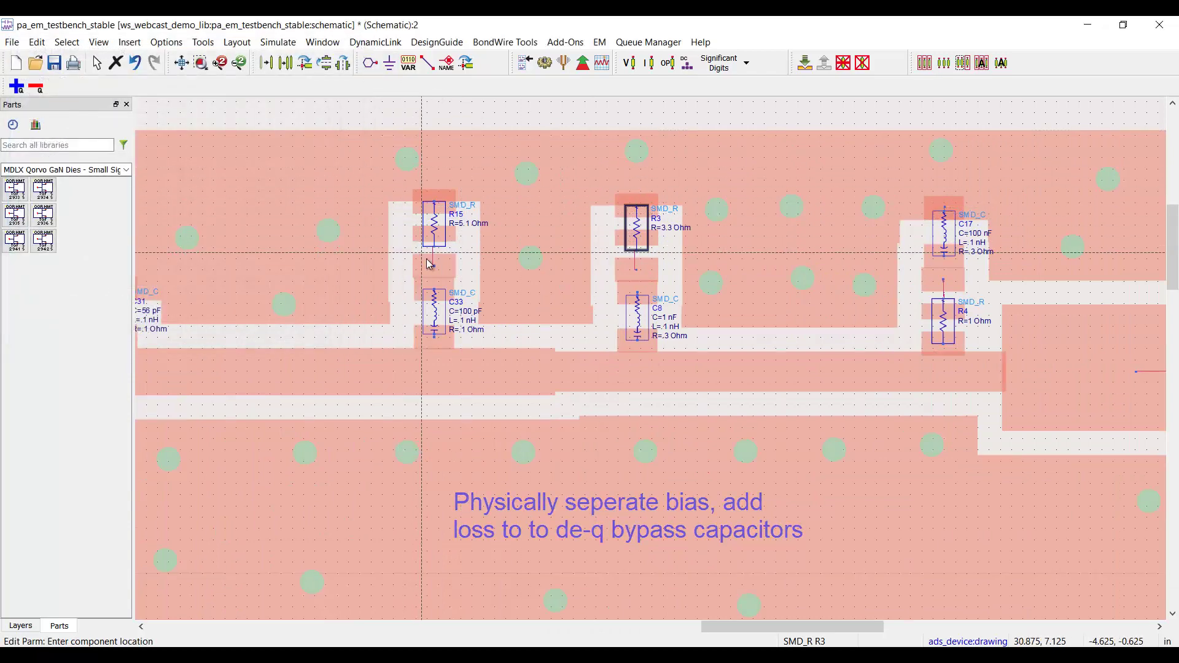
{"action": "scroll", "coordinate": [426, 263], "scroll_direction": "down", "scroll_amount": 3}
{"action": "key", "text": "Escape"}
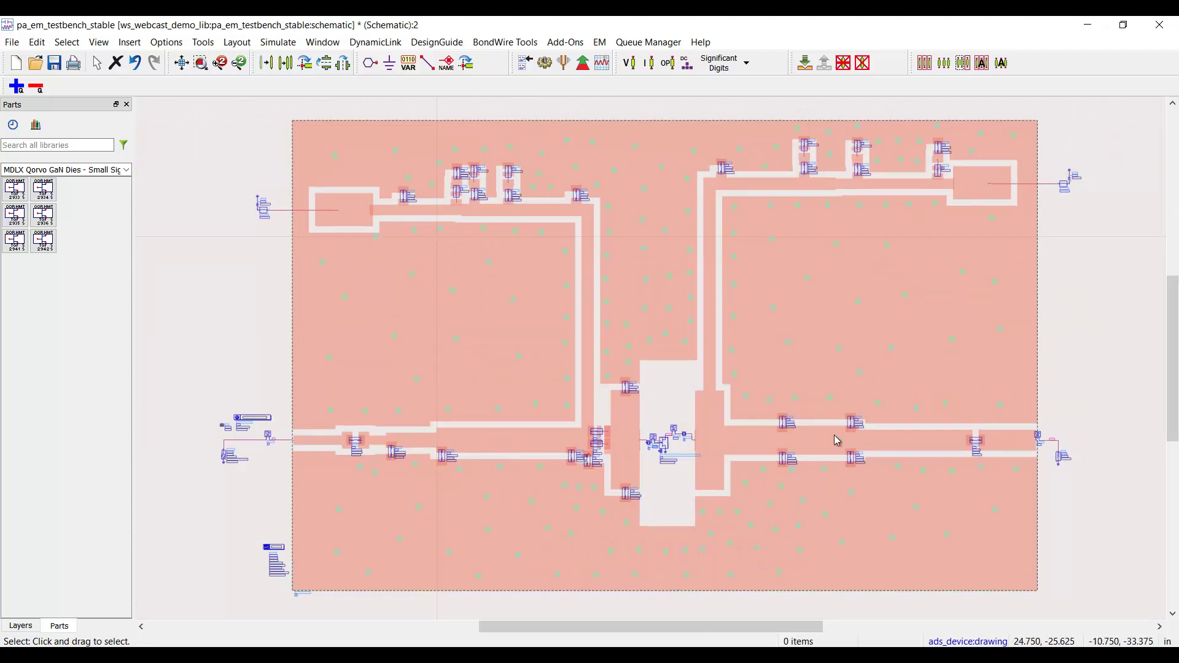
{"action": "left_click", "coordinate": [1084, 26]}
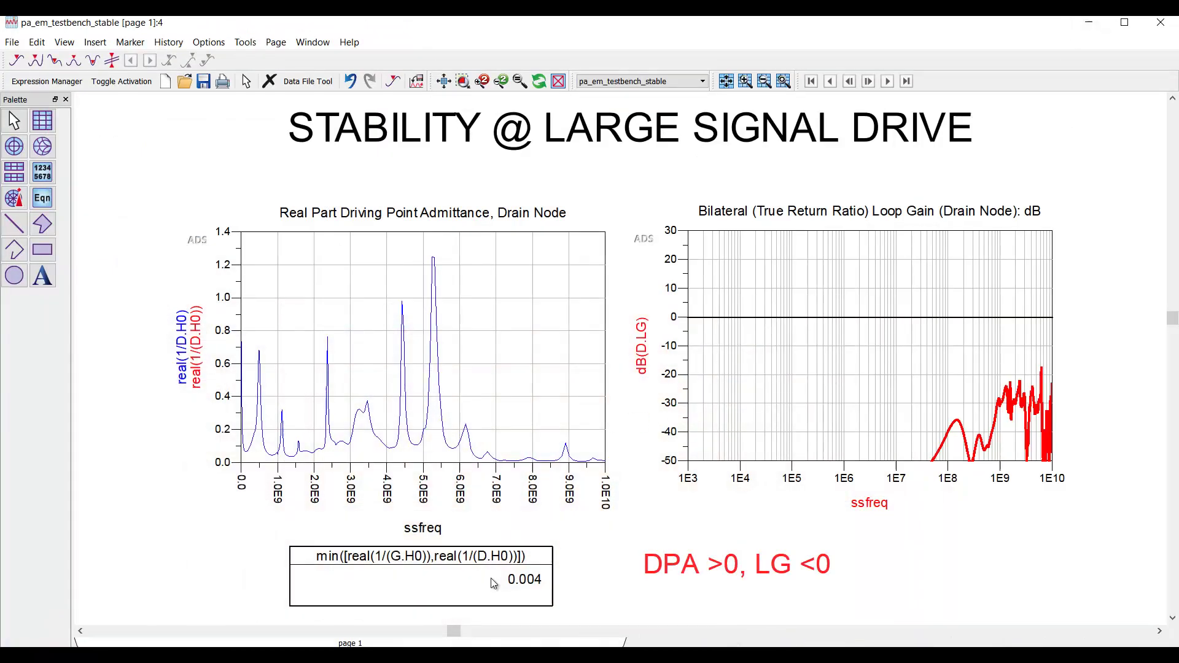
{"action": "left_click", "coordinate": [1087, 24]}
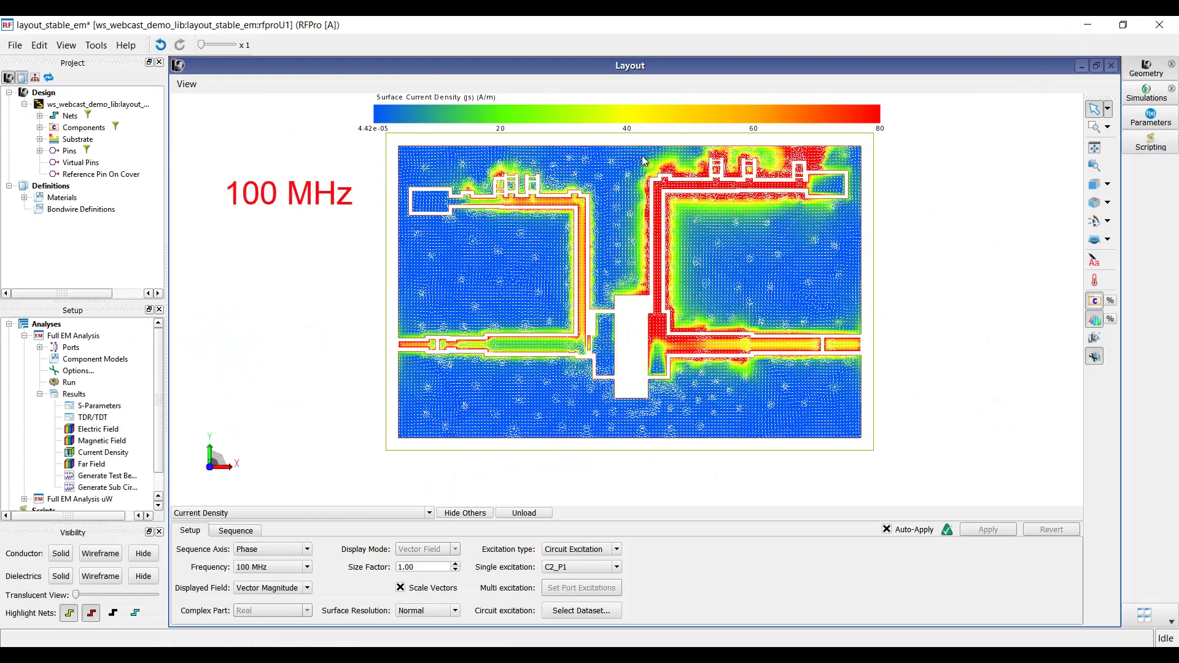
Switch the stable layout's current-density frequency to 3400 MHz.
{"action": "left_click", "coordinate": [297, 568]}
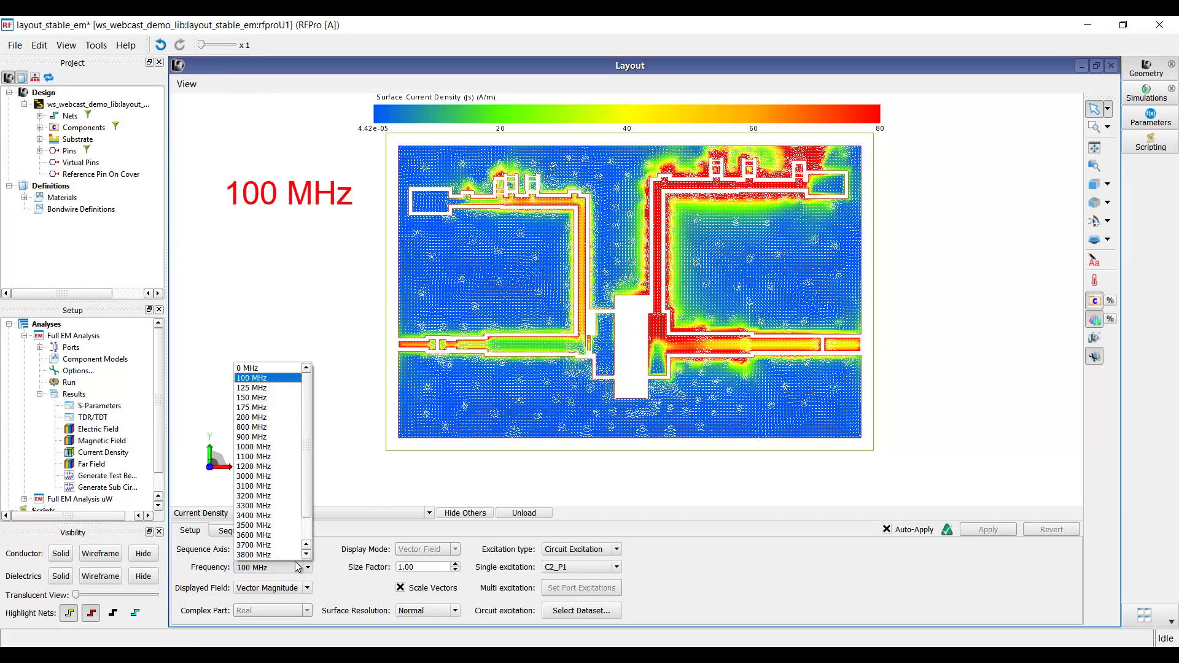
{"action": "left_click", "coordinate": [294, 517]}
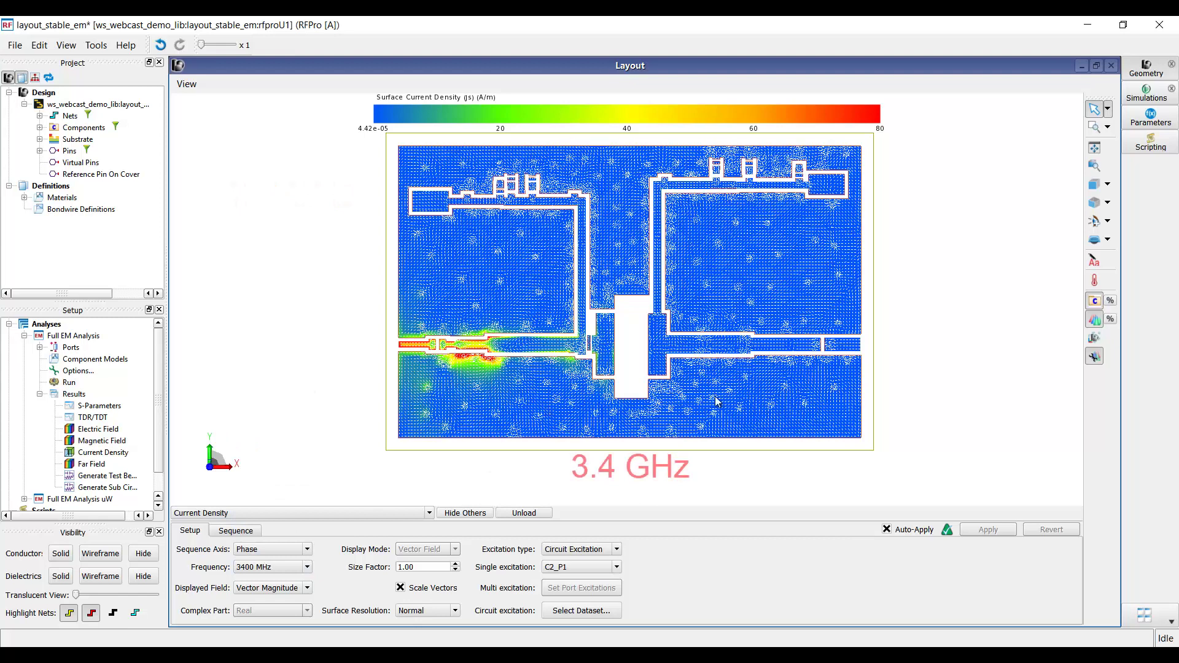